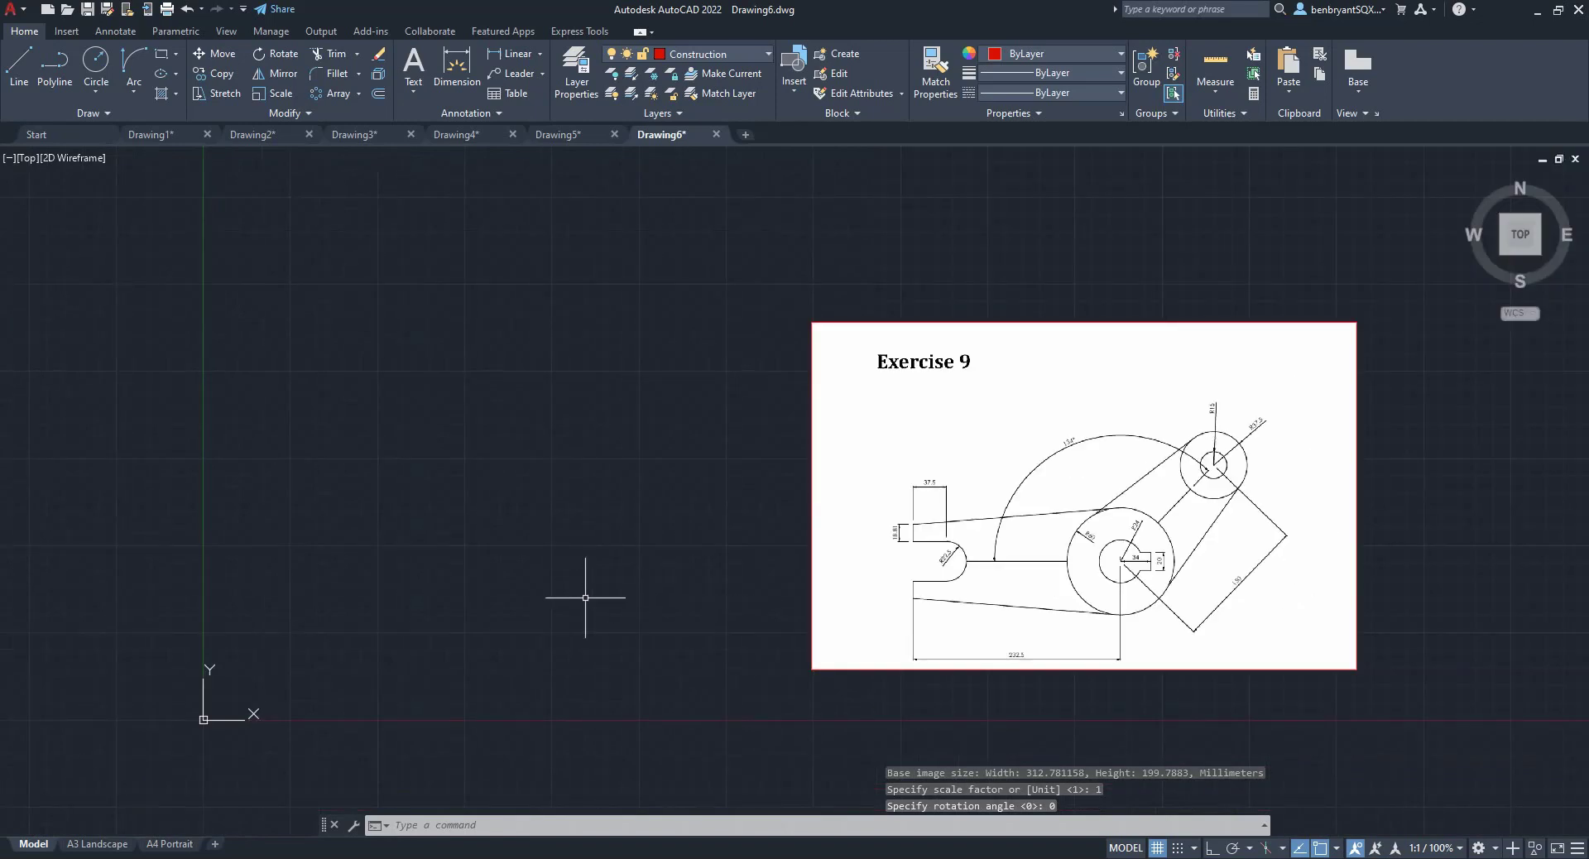
# - Set the drawing's length precision to two decimal places in the drawing units
pyautogui.write('units')
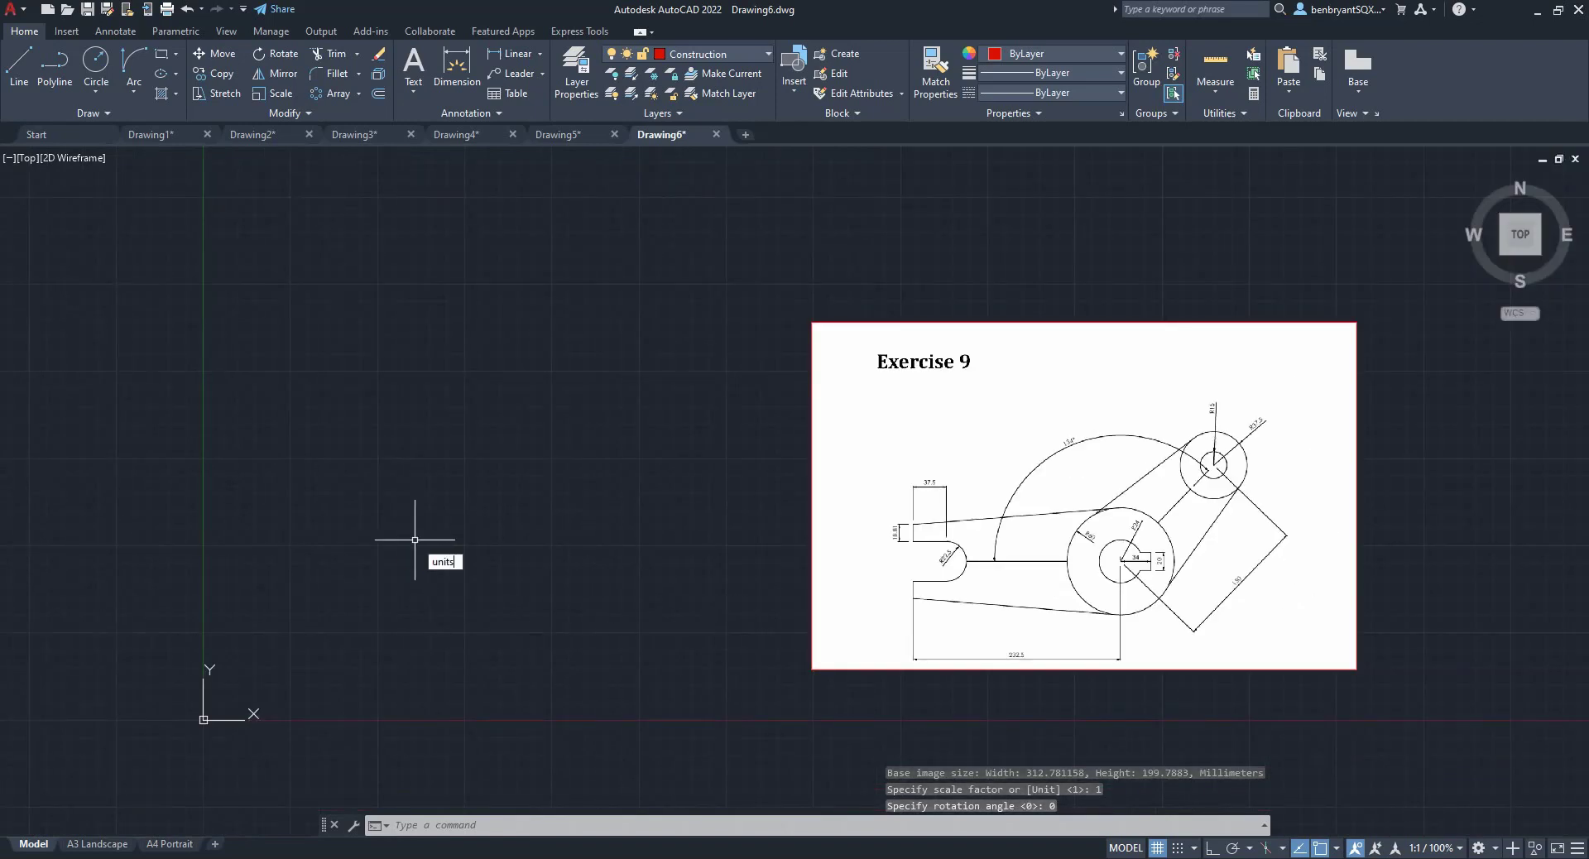
pyautogui.press('Return')
pyautogui.click(713, 387)
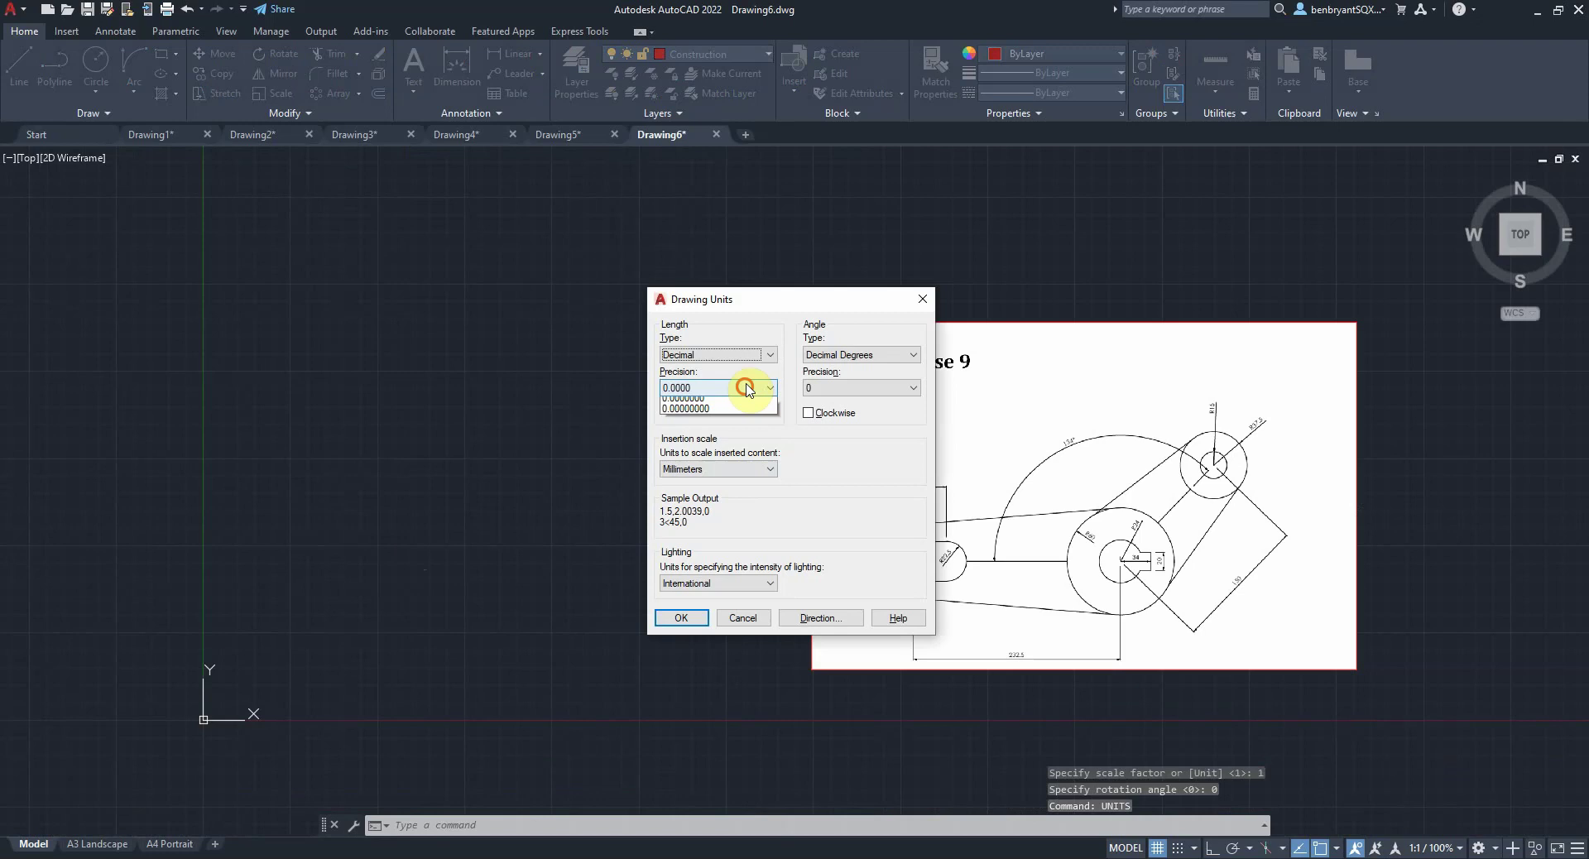
pyautogui.click(709, 422)
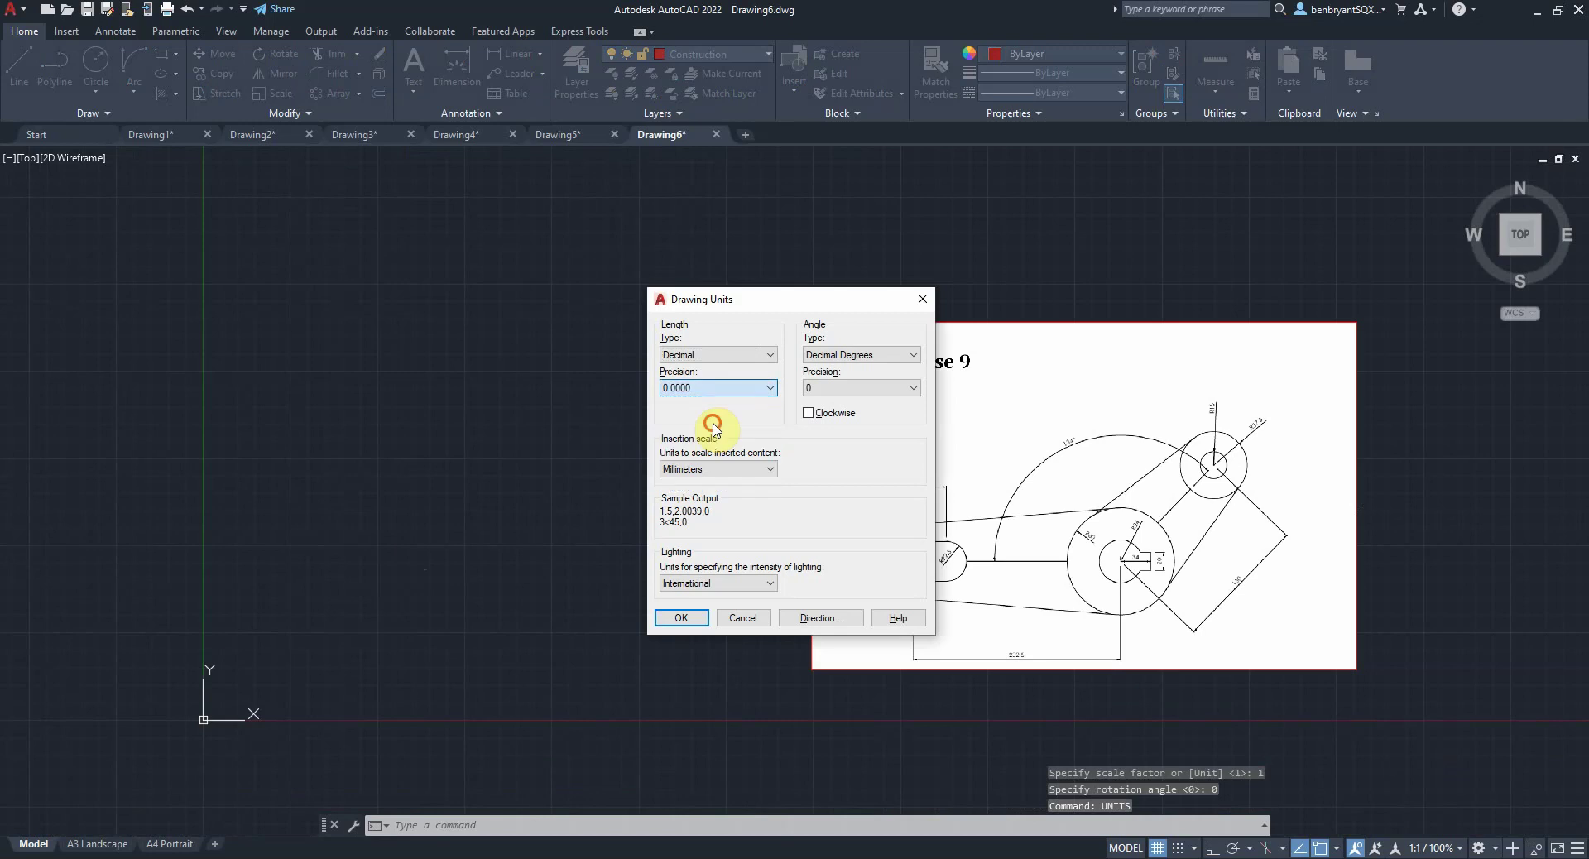
pyautogui.click(680, 619)
# - Draw a horizontal and a near-vertical infinite construction line (XLINE) through 0,0
pyautogui.write('x')
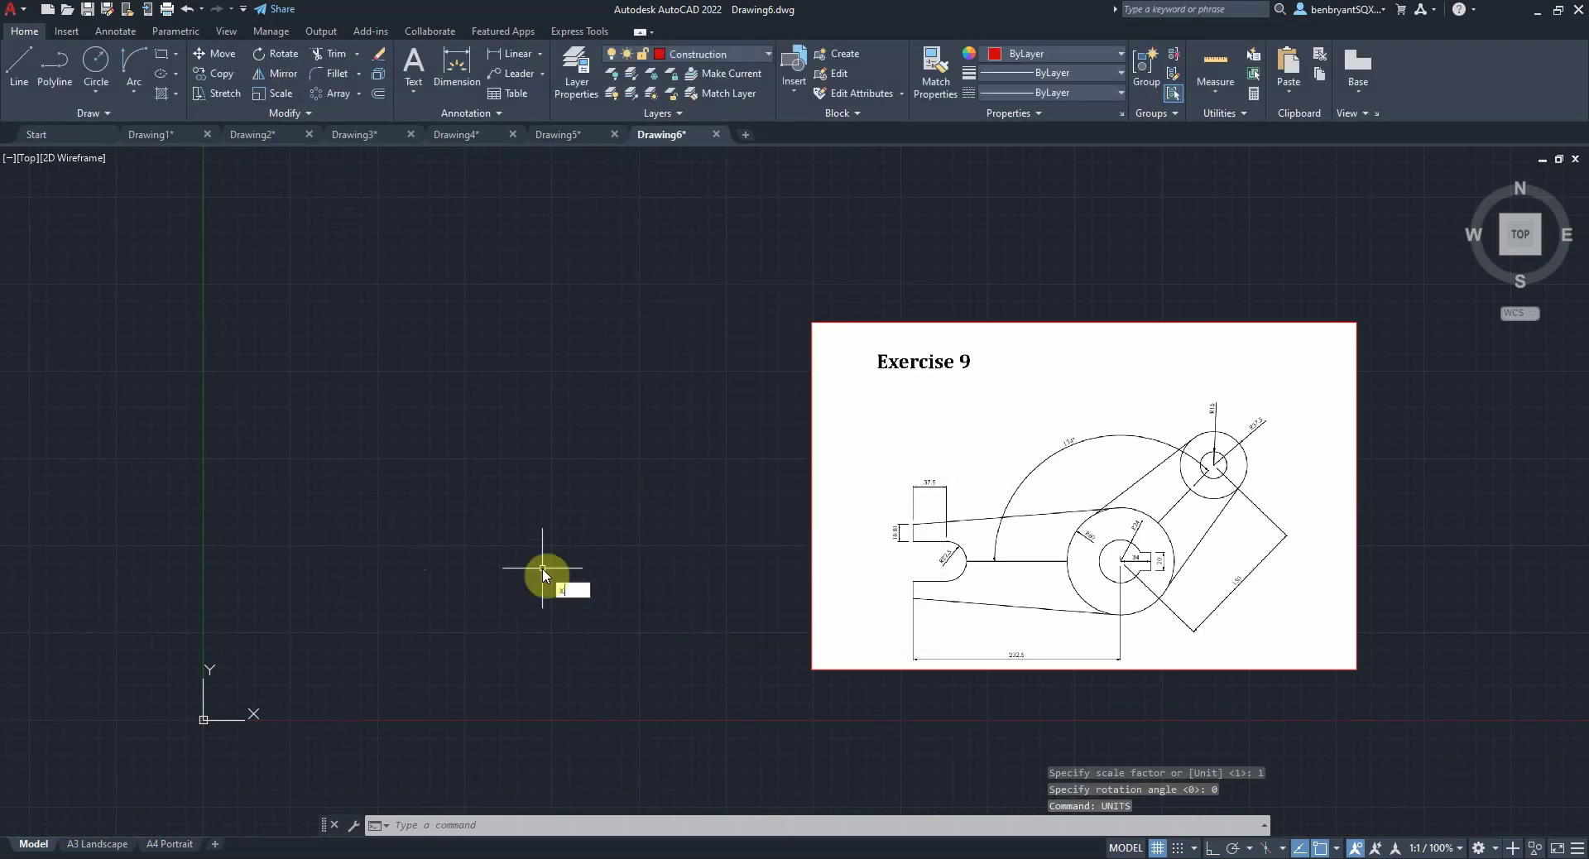
pyautogui.write('line')
pyautogui.press('Return')
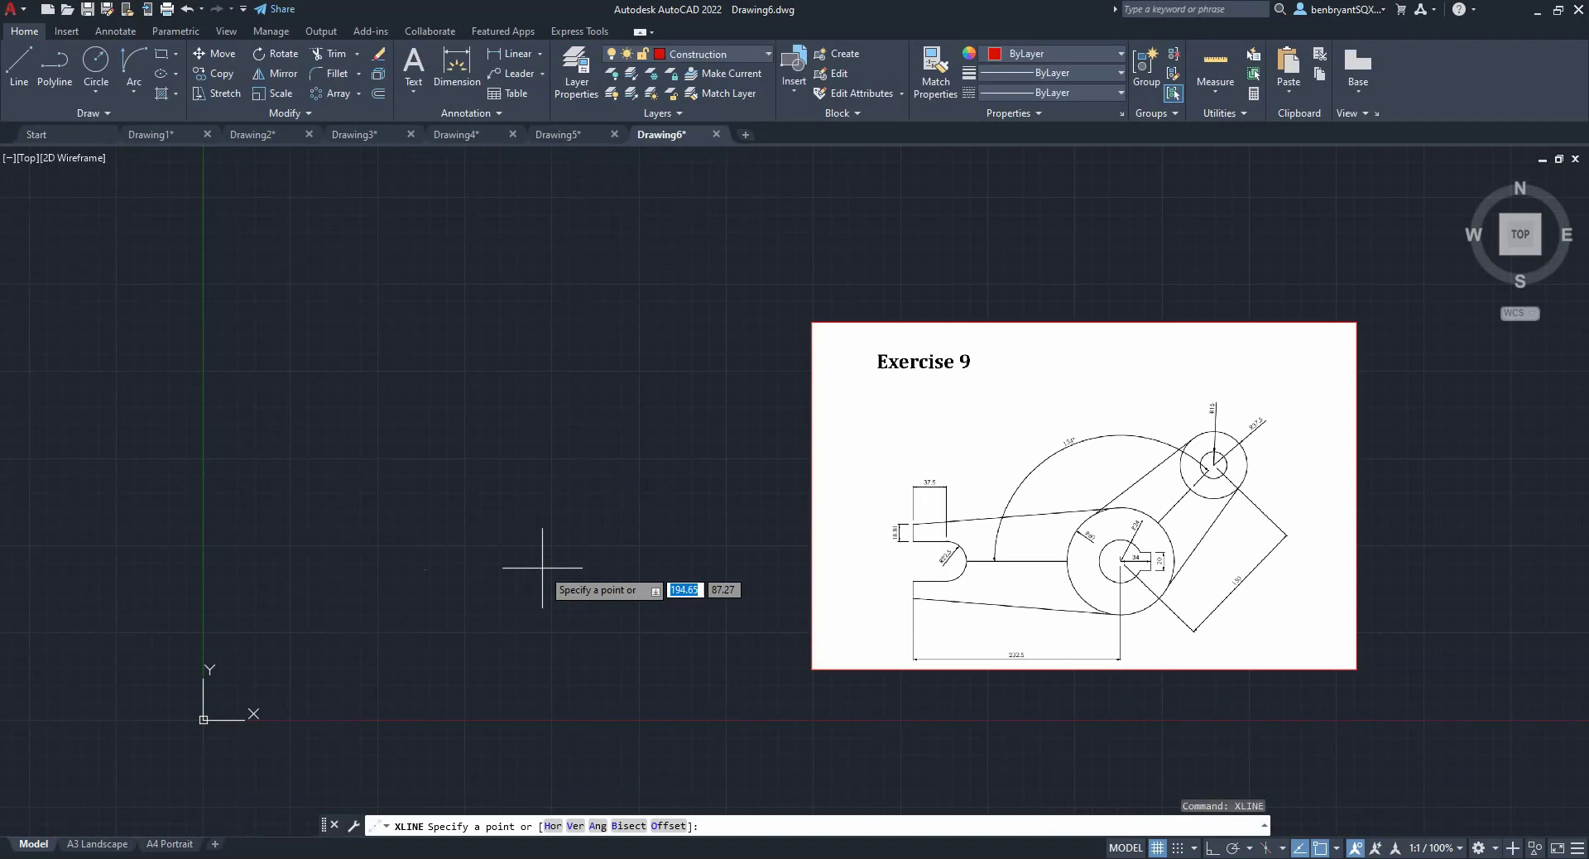
pyautogui.write('0,0')
pyautogui.press('Return')
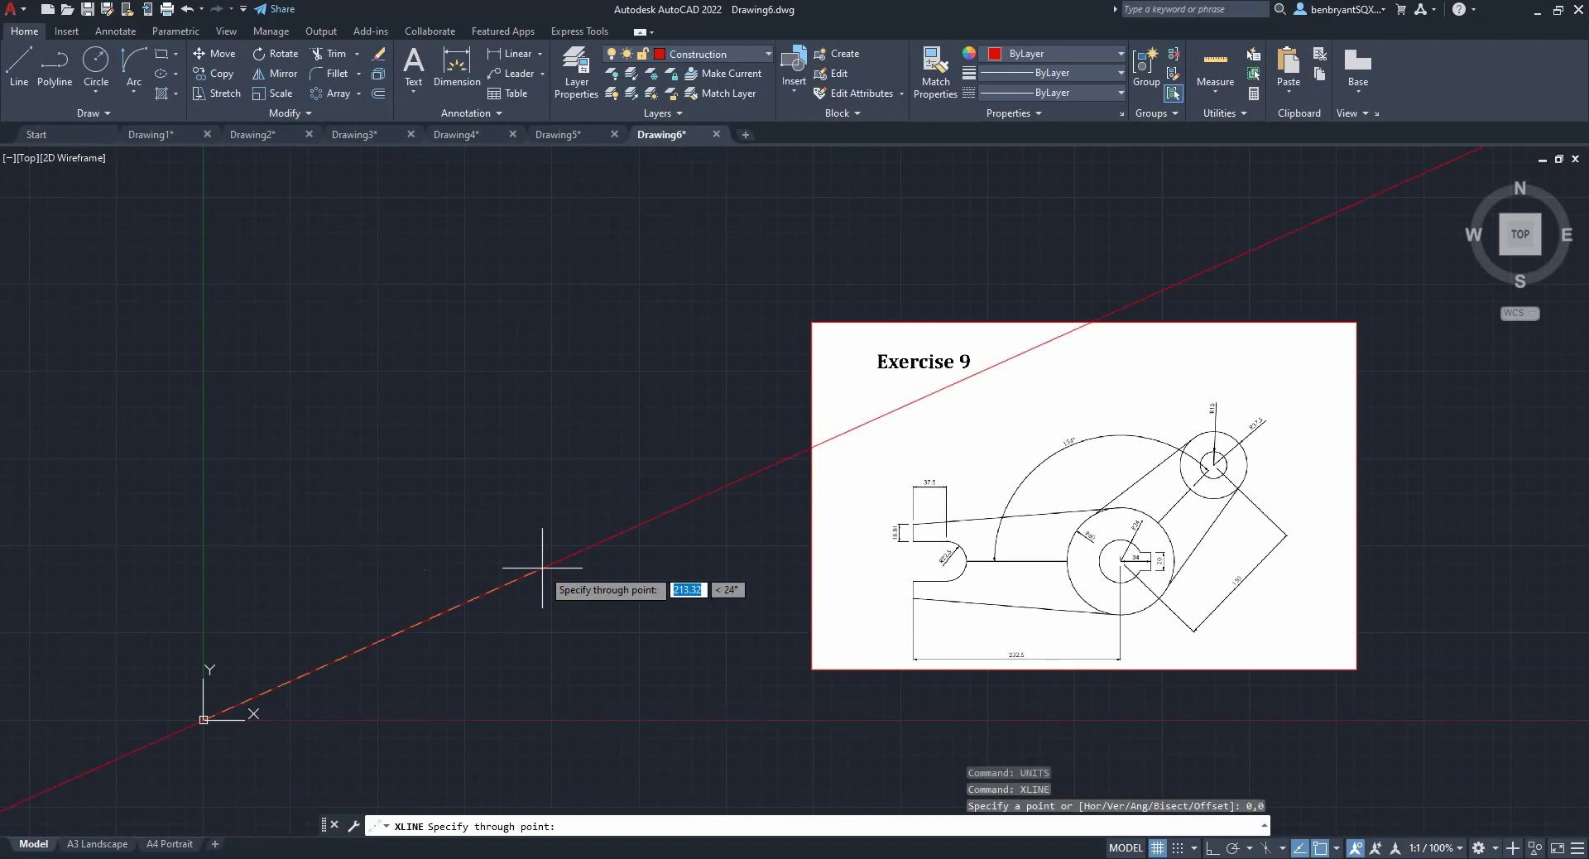
pyautogui.click(201, 387)
pyautogui.press('F8')
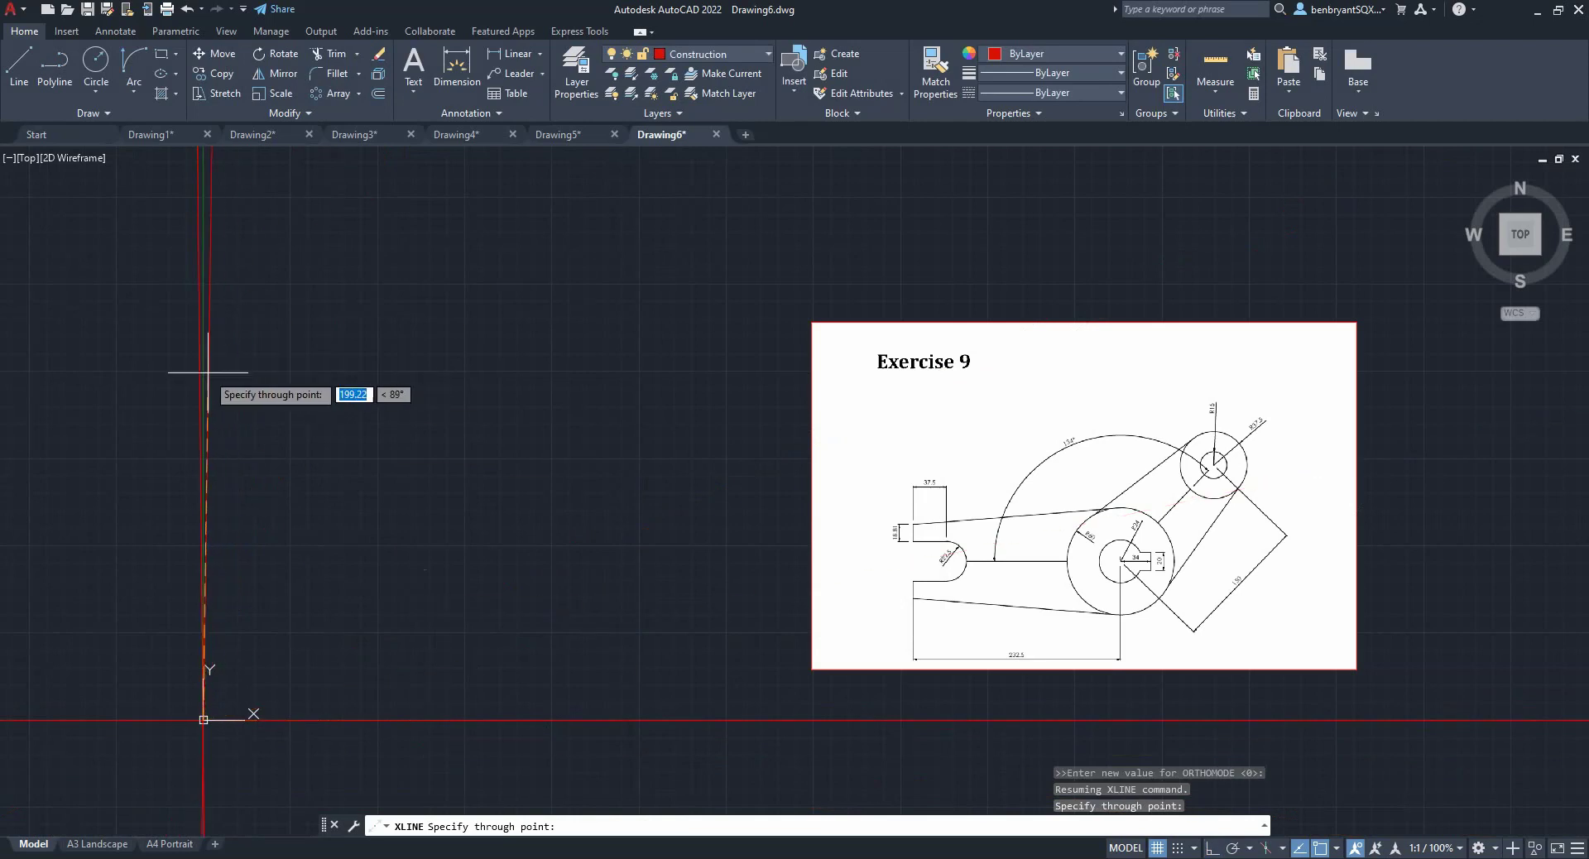
pyautogui.press('Return')
pyautogui.press('Escape')
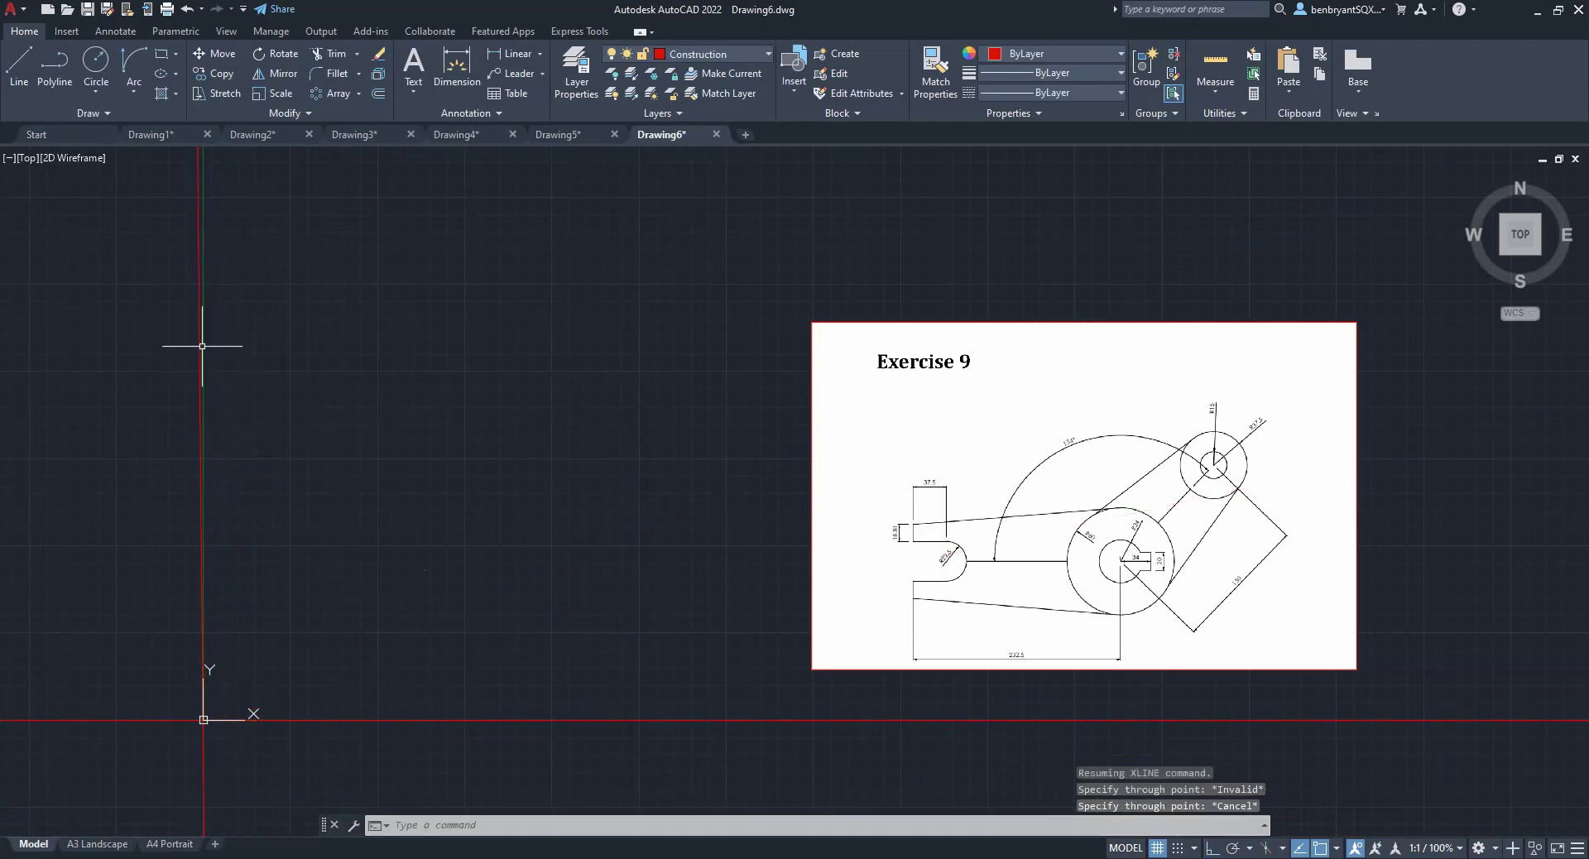
pyautogui.click(197, 345)
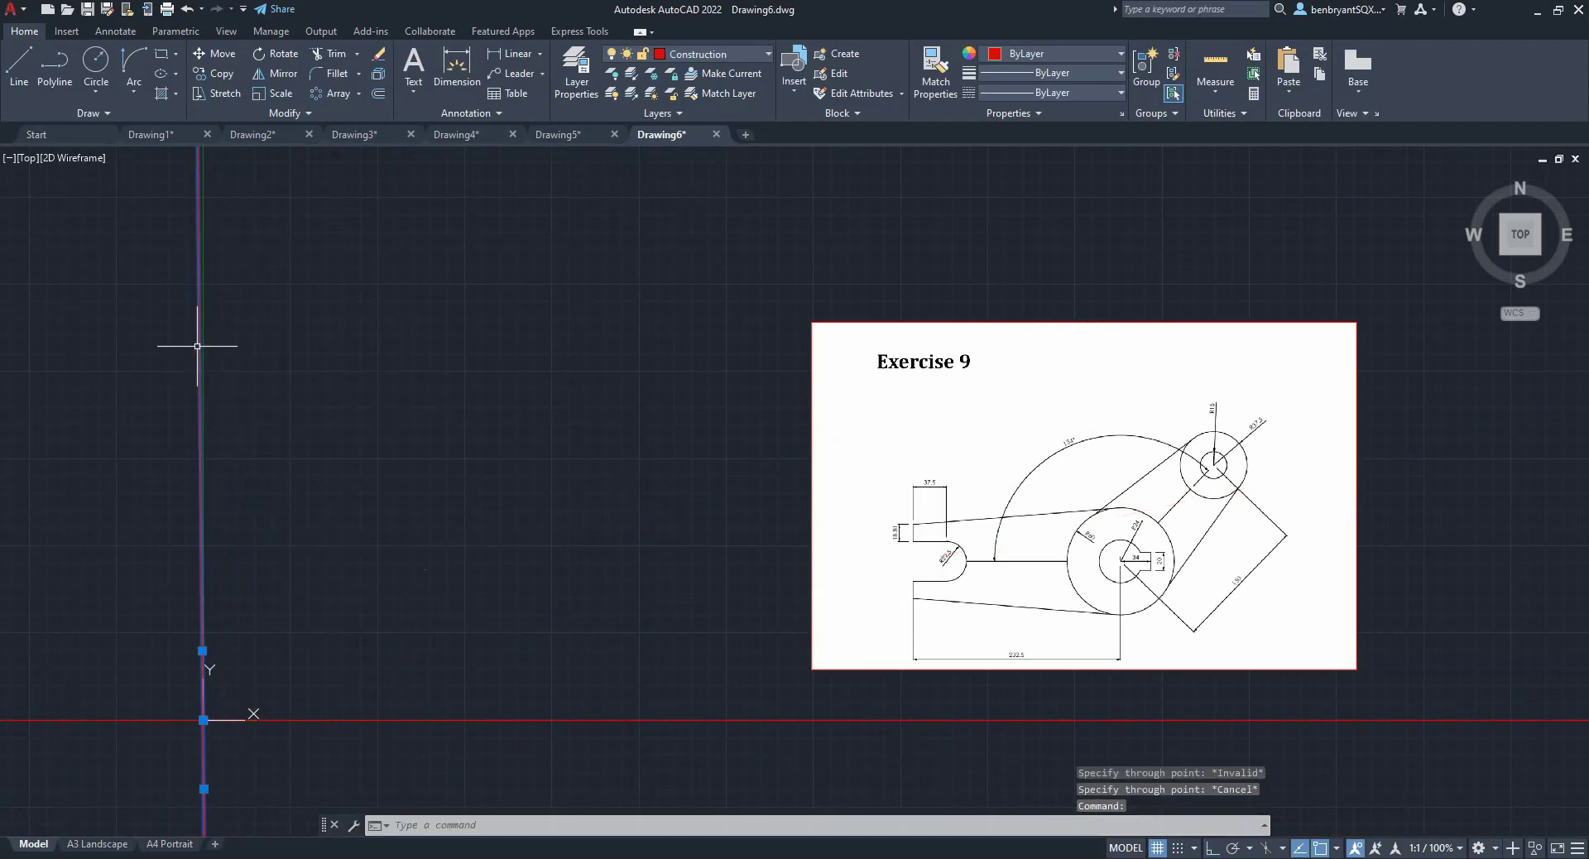
pyautogui.click(203, 651)
pyautogui.press('F8')
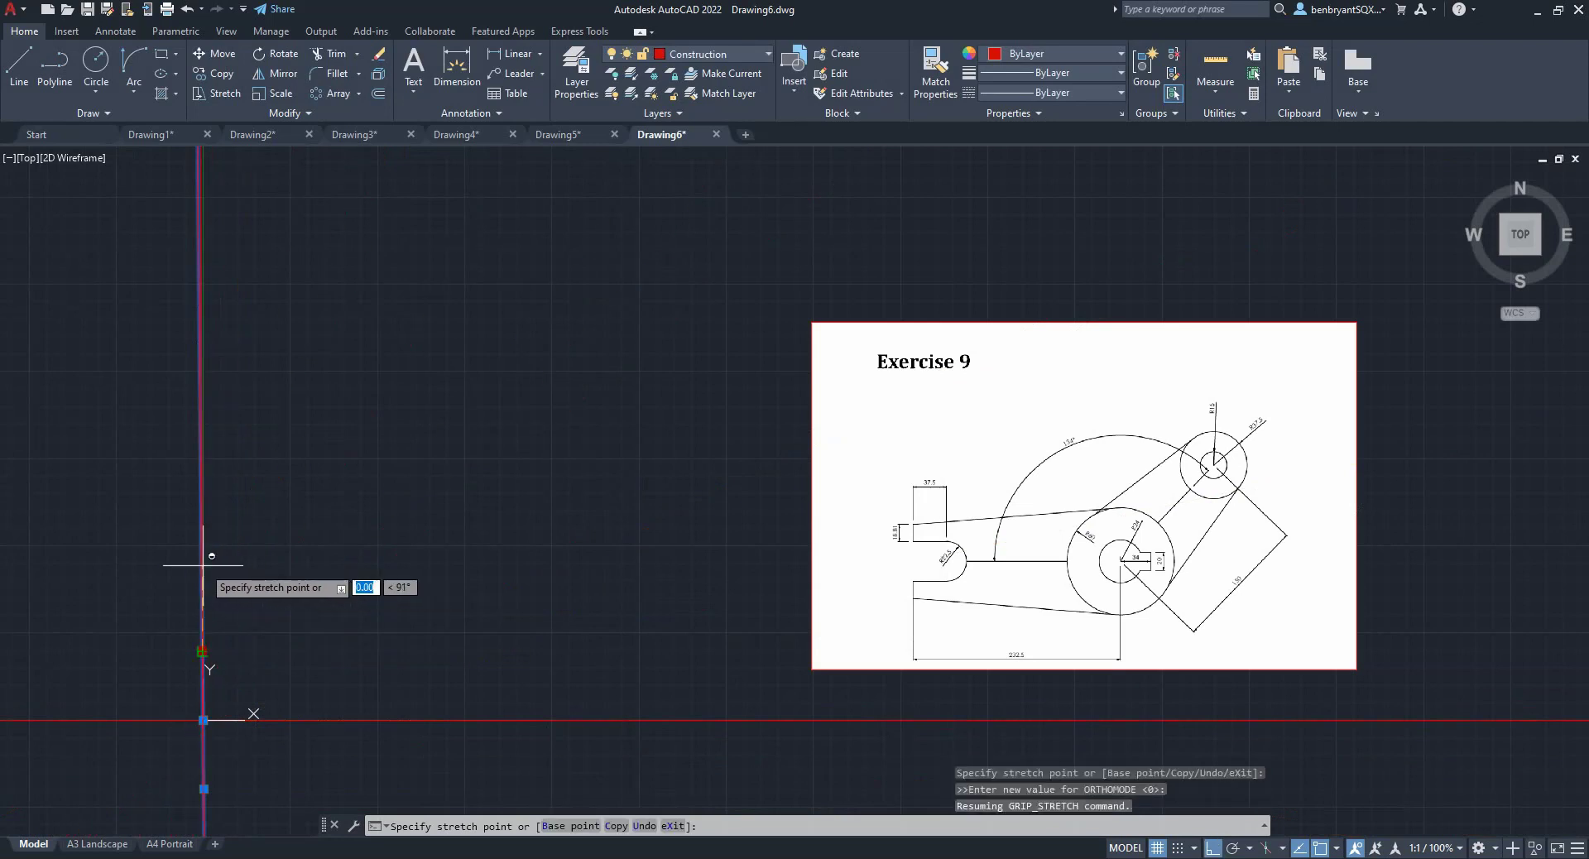
pyautogui.press('Return')
pyautogui.press('Escape')
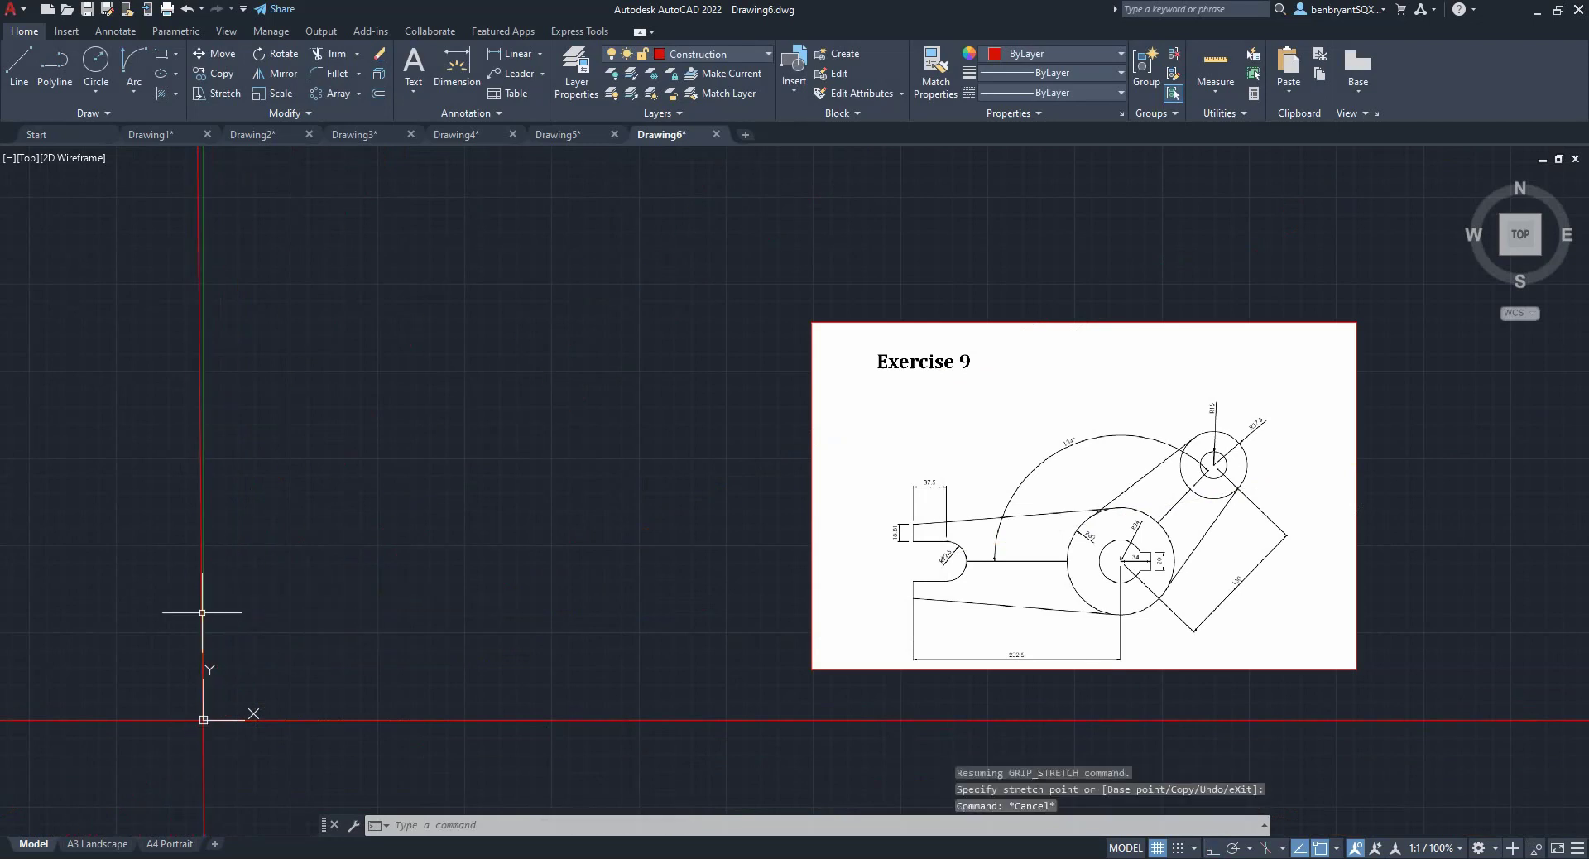
# - Delete the slightly tilted near-vertical construction line through the origin
pyautogui.click(201, 594)
pyautogui.click(202, 596)
pyautogui.click(198, 594)
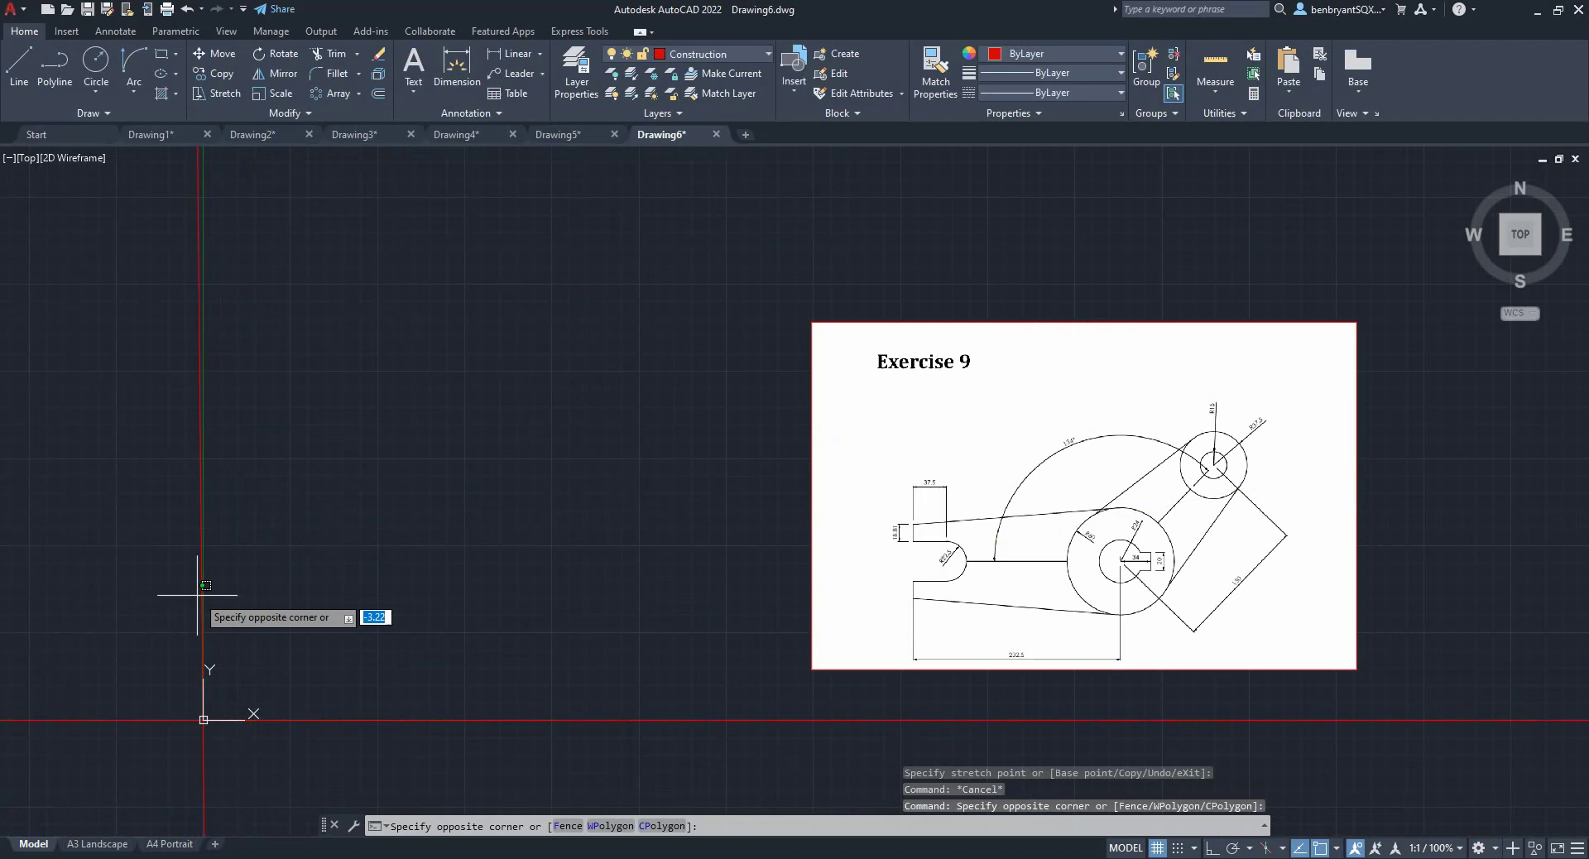
pyautogui.click(195, 593)
pyautogui.click(209, 537)
pyautogui.click(199, 555)
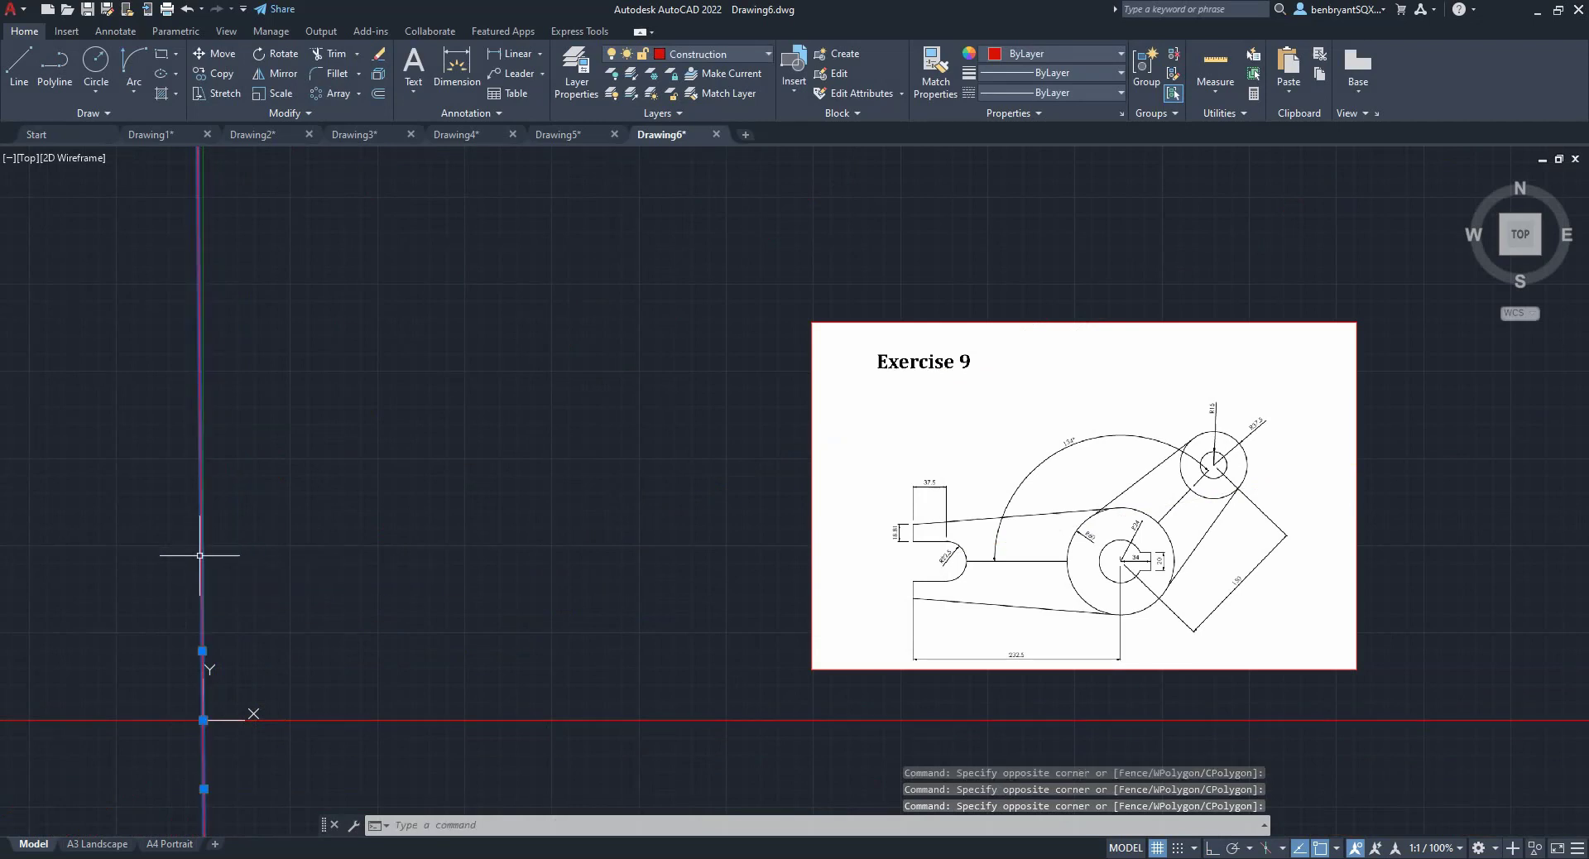
pyautogui.press('Delete')
# - Draw an exactly vertical infinite construction line through 0,0 with ortho mode on
pyautogui.write('xline')
pyautogui.press('Return')
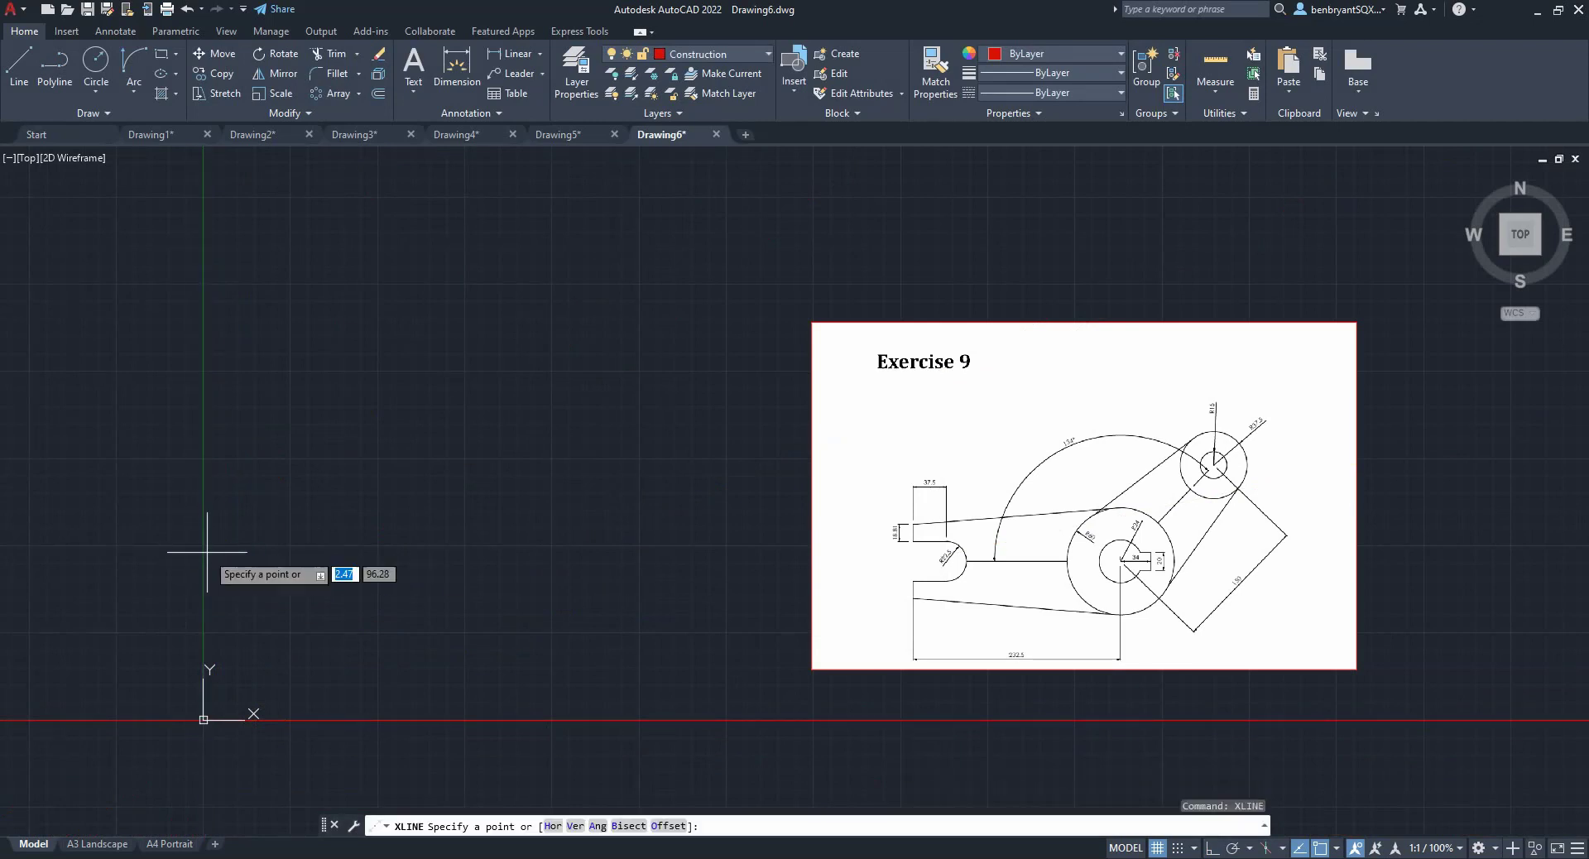
pyautogui.write('0,0')
pyautogui.press('Return')
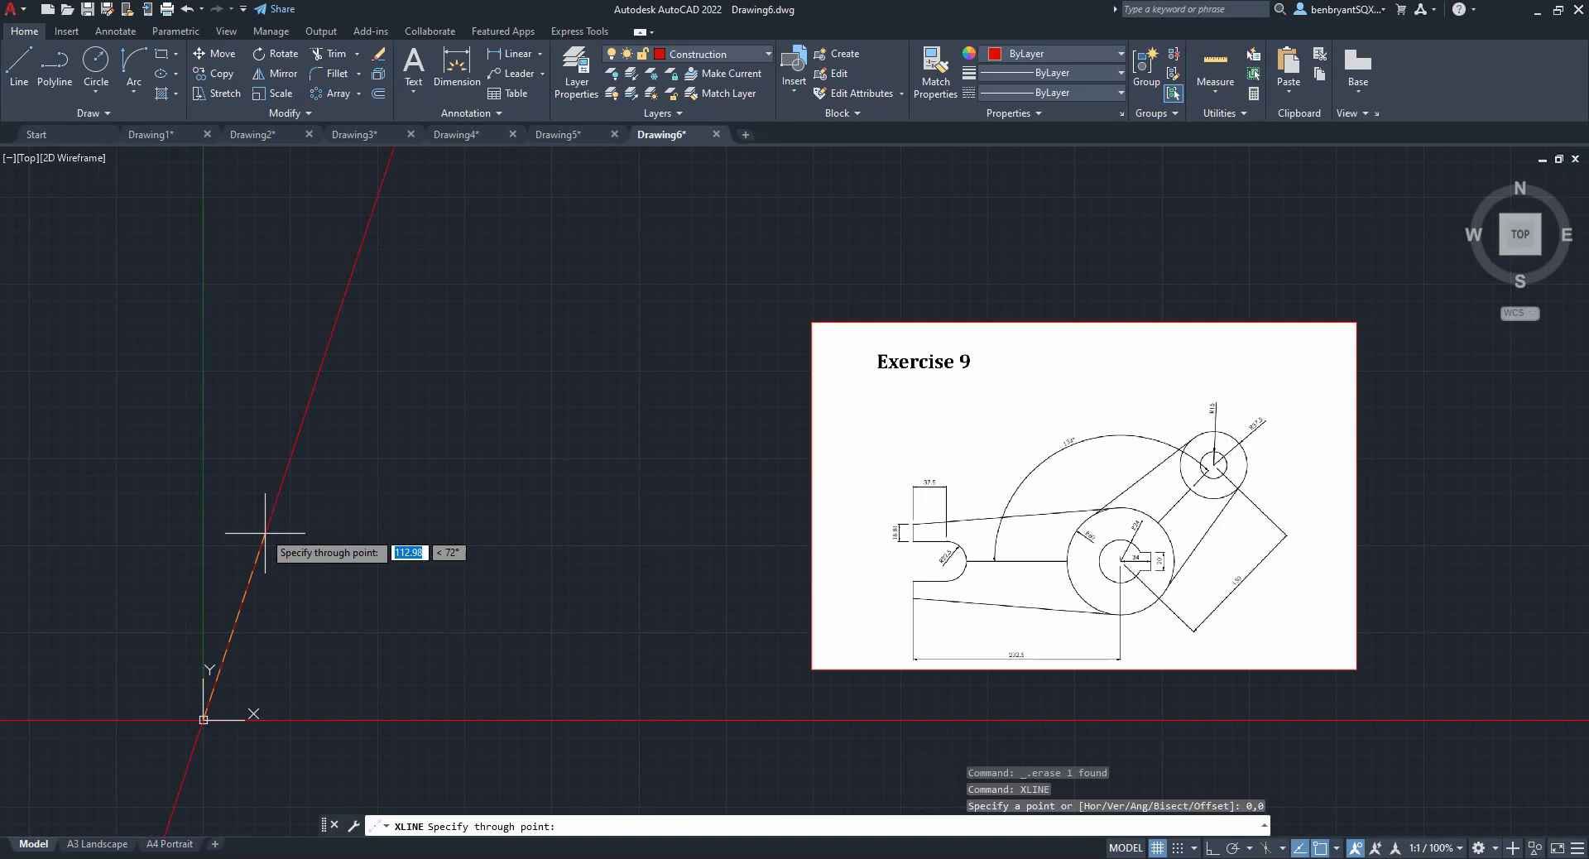
pyautogui.press('F8')
pyautogui.click(216, 508)
pyautogui.press('Escape')
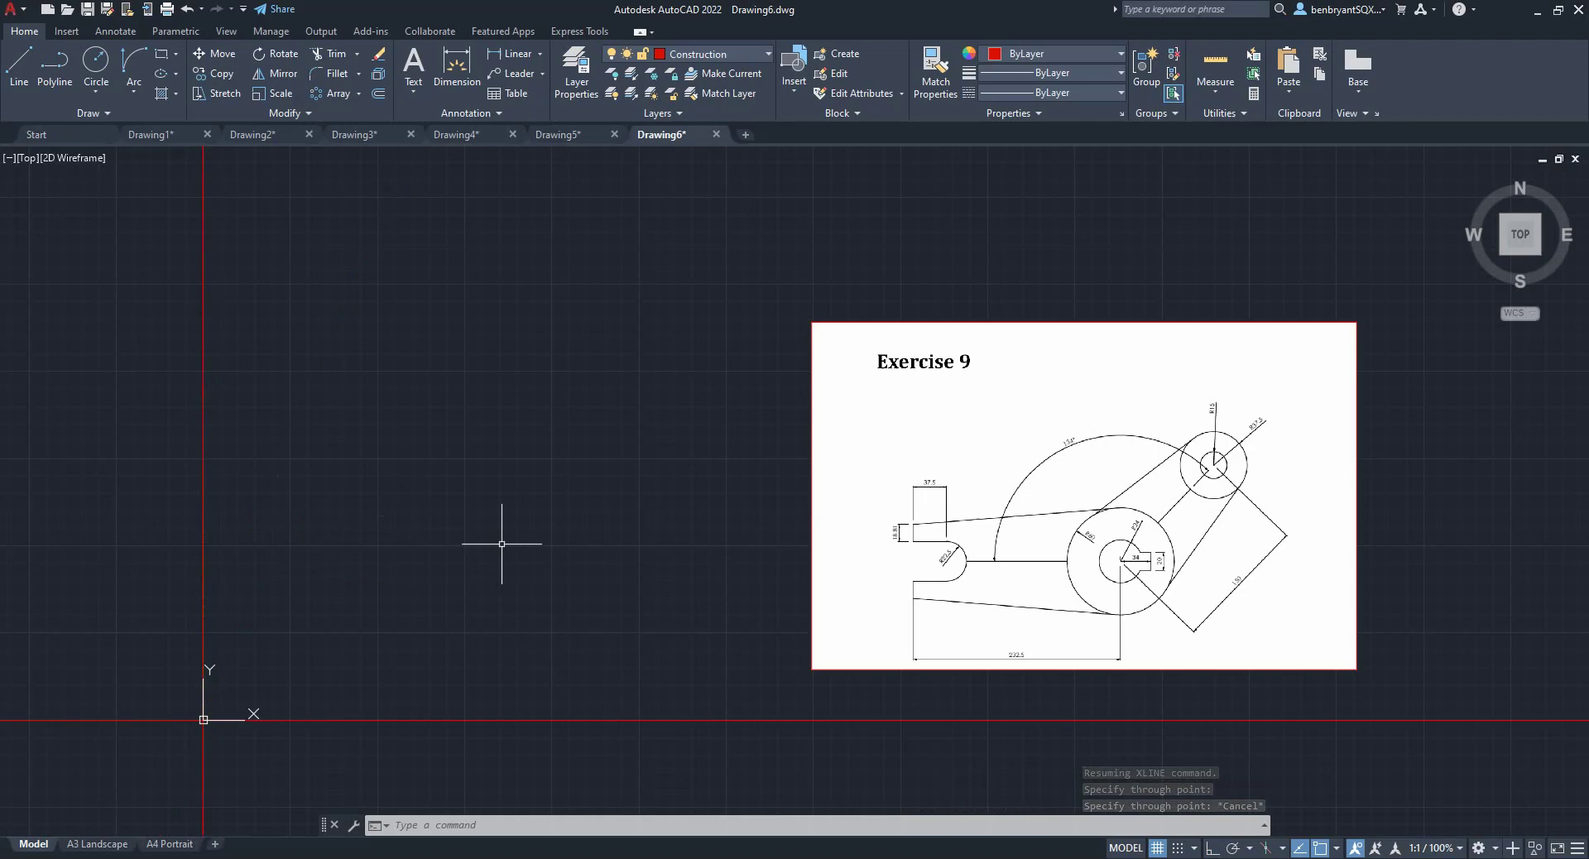
# - Make the Drawing layer the current layer
pyautogui.scroll(4, 1355, 642)
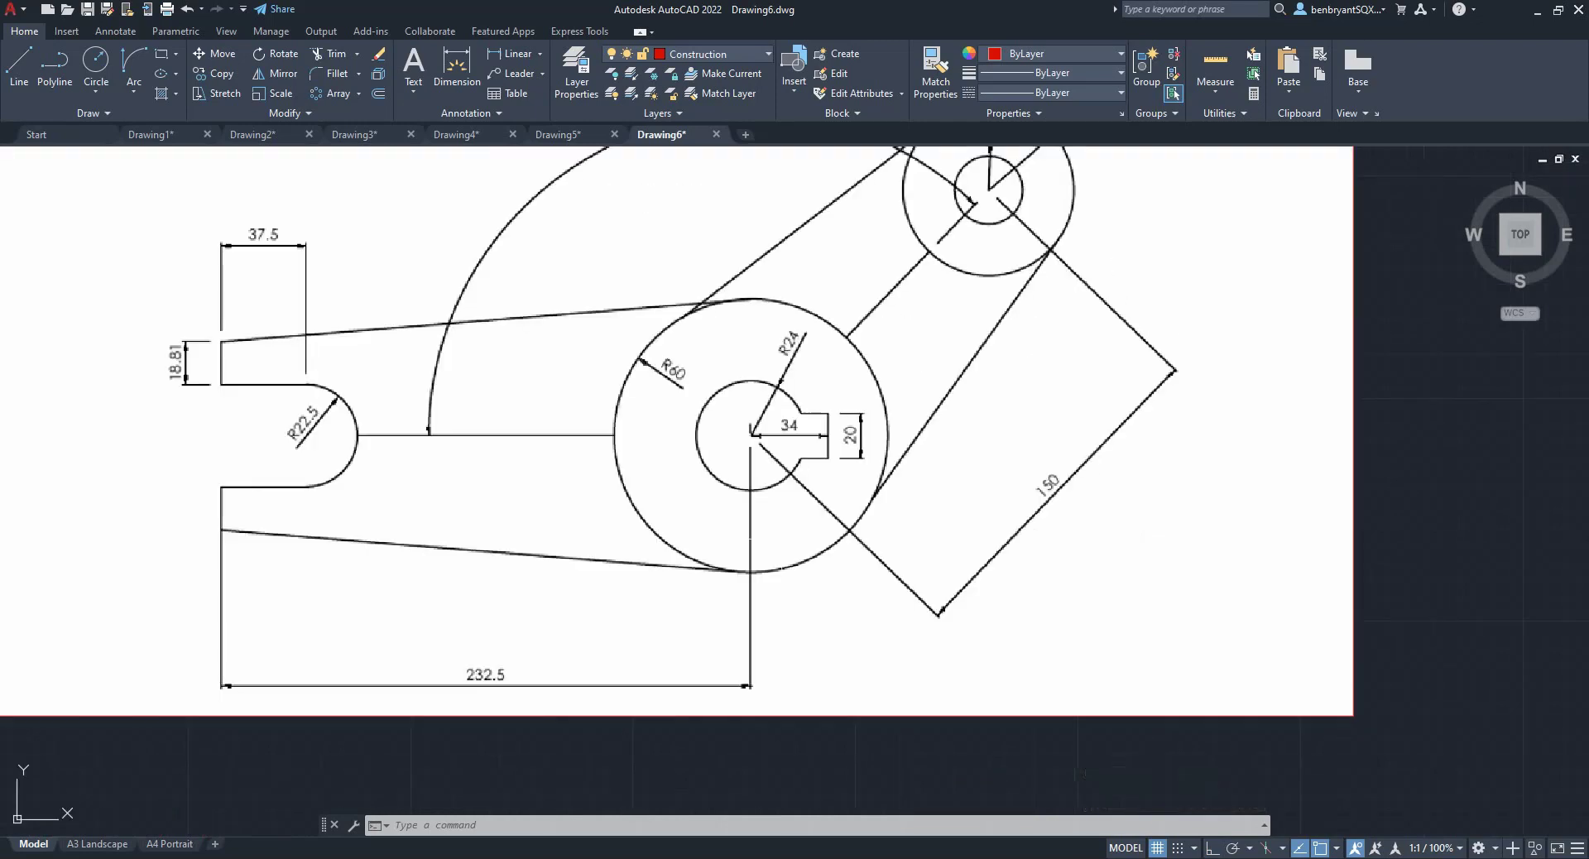
pyautogui.scroll(-5, 538, 419)
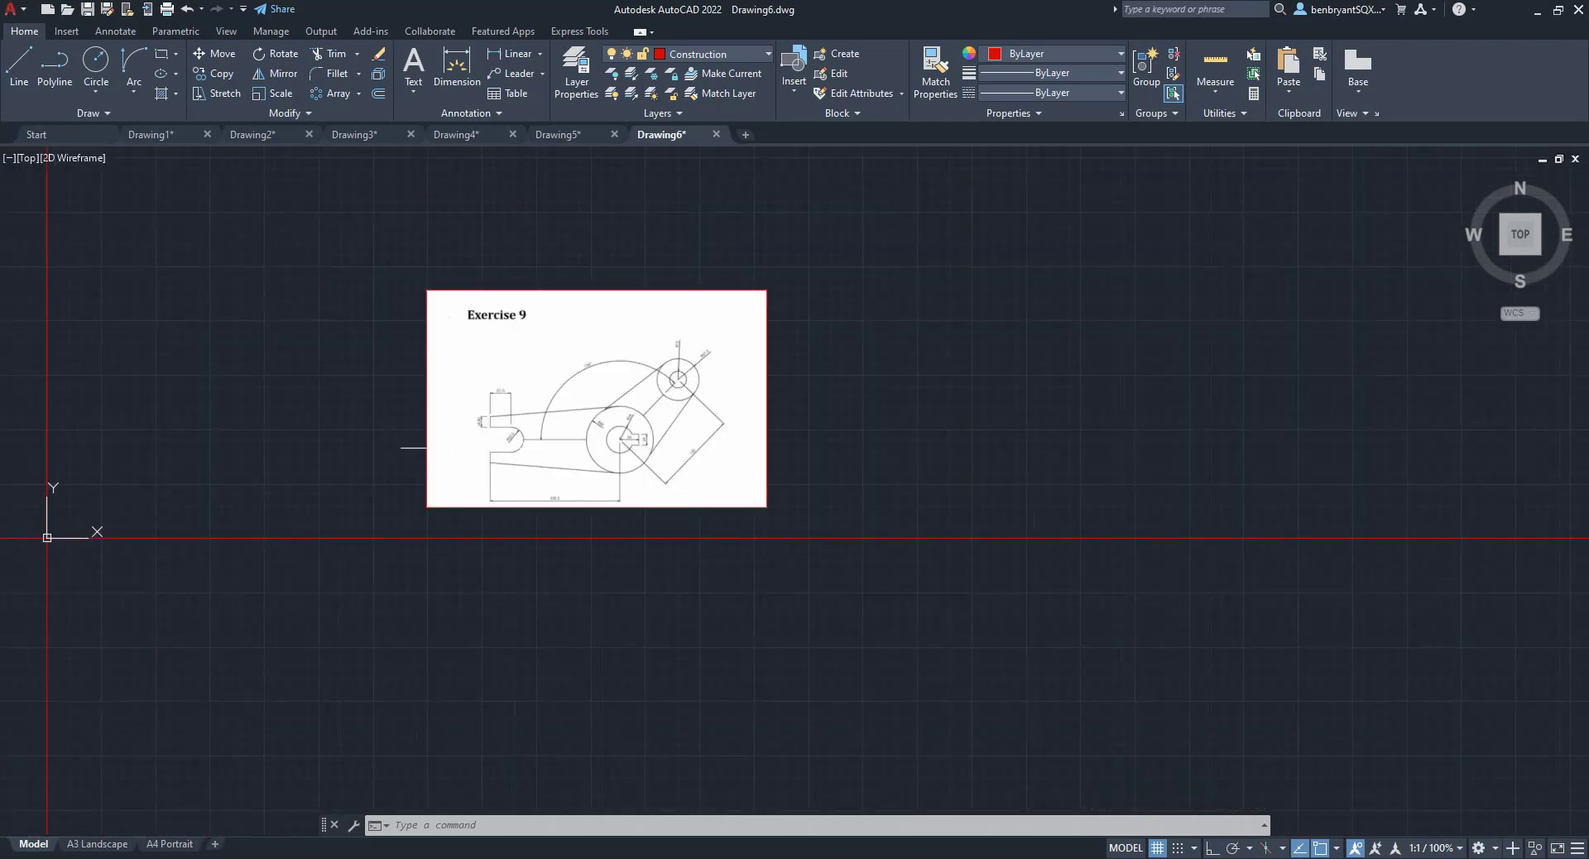
pyautogui.moveTo(538, 419); pyautogui.dragTo(857, 427, button='middle')
pyautogui.click(726, 56)
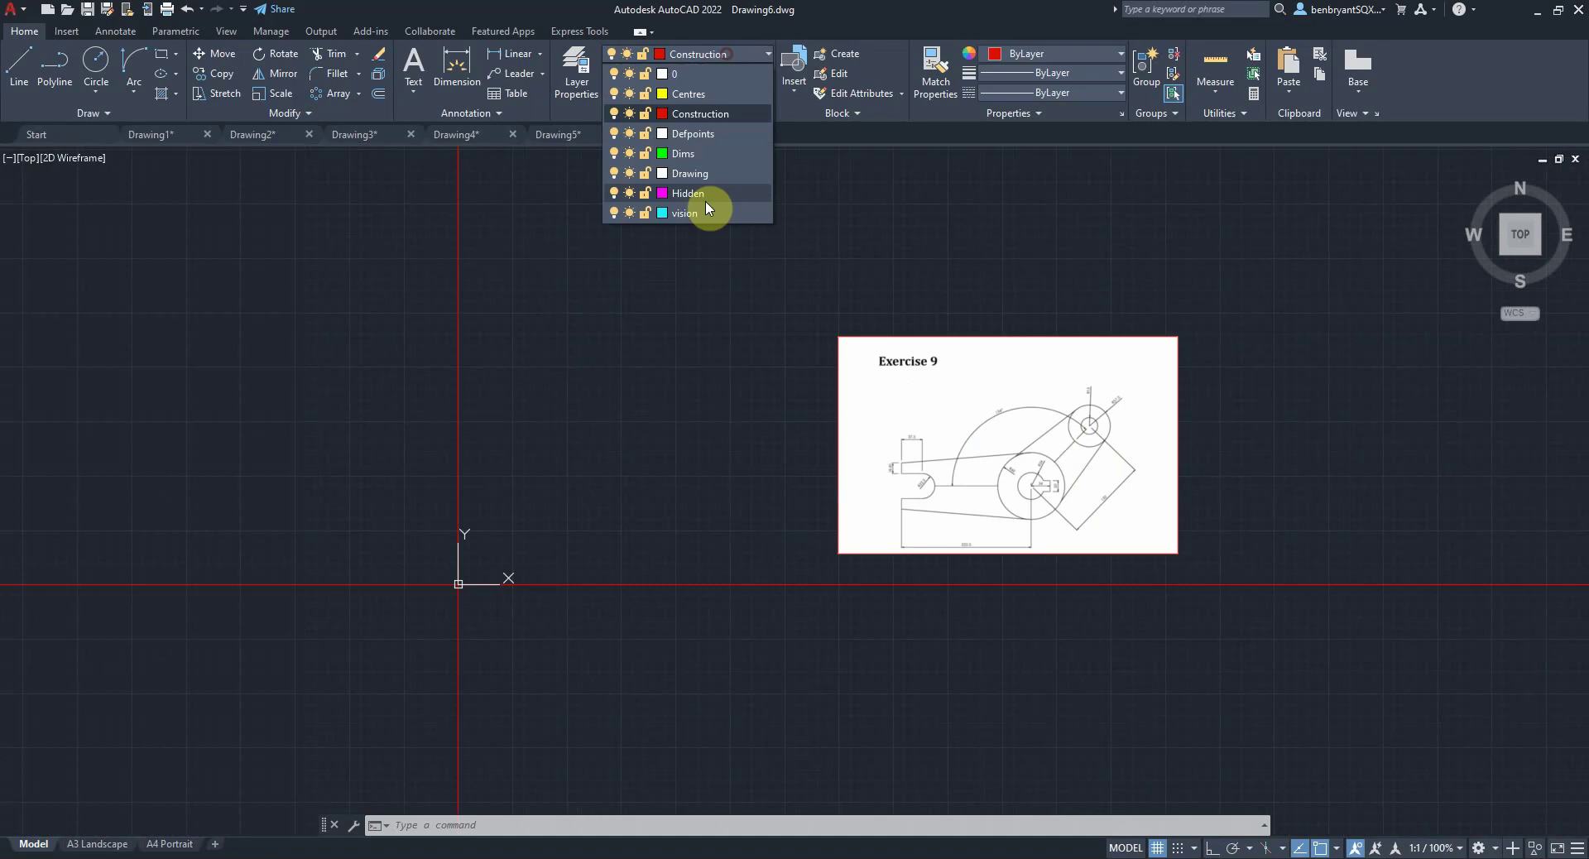
pyautogui.click(695, 174)
# - Draw a circle of radius 64 centred at 0,0
pyautogui.write('ci')
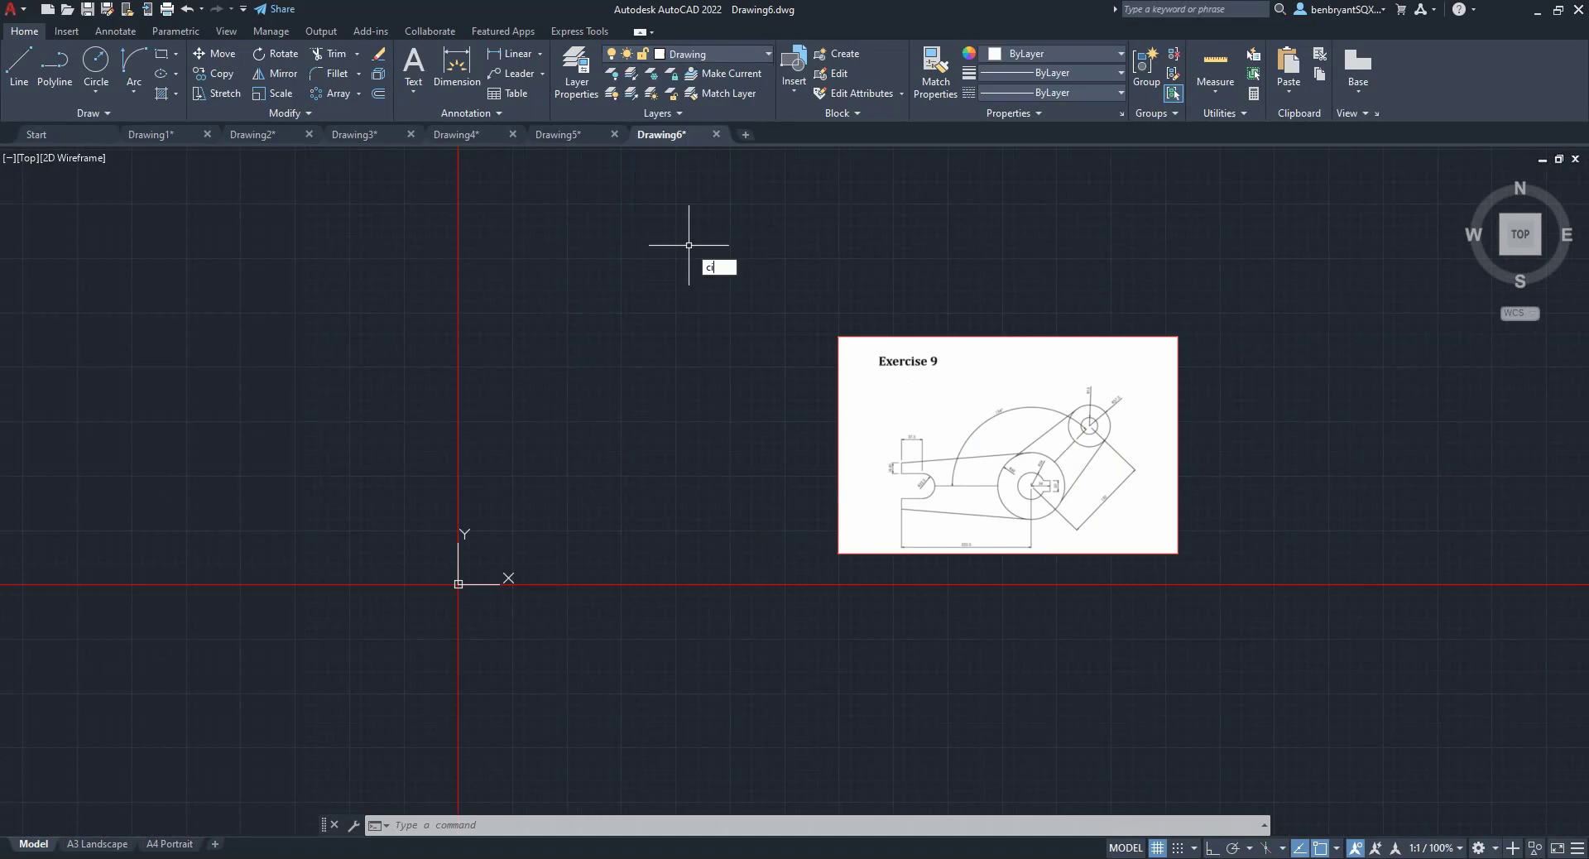
pyautogui.press('Return')
pyautogui.write('0,0')
pyautogui.press('Return')
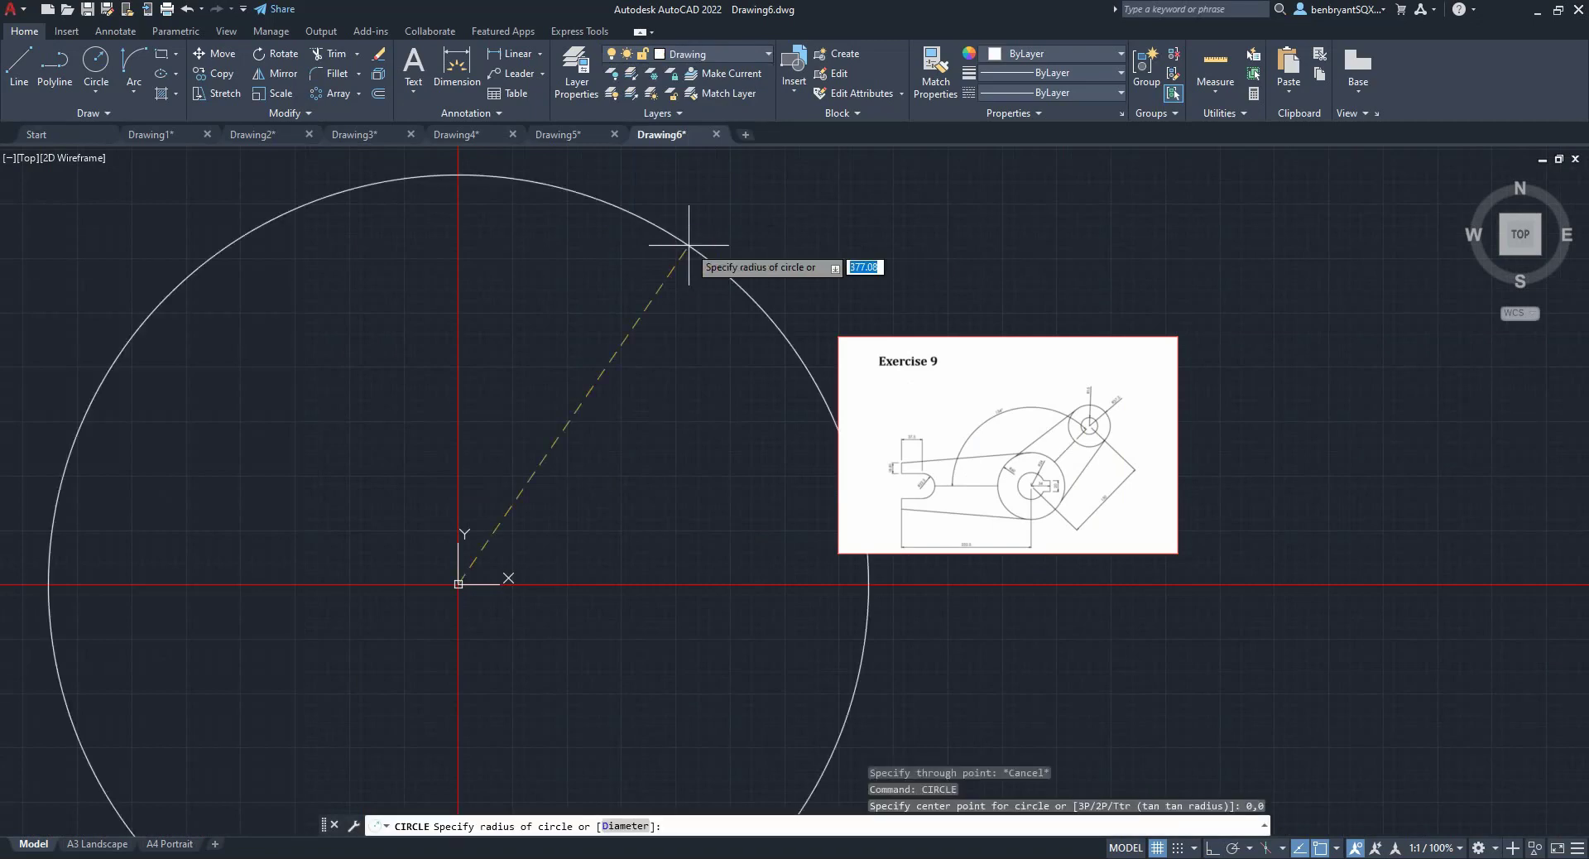
pyautogui.write('64')
pyautogui.press('Return')
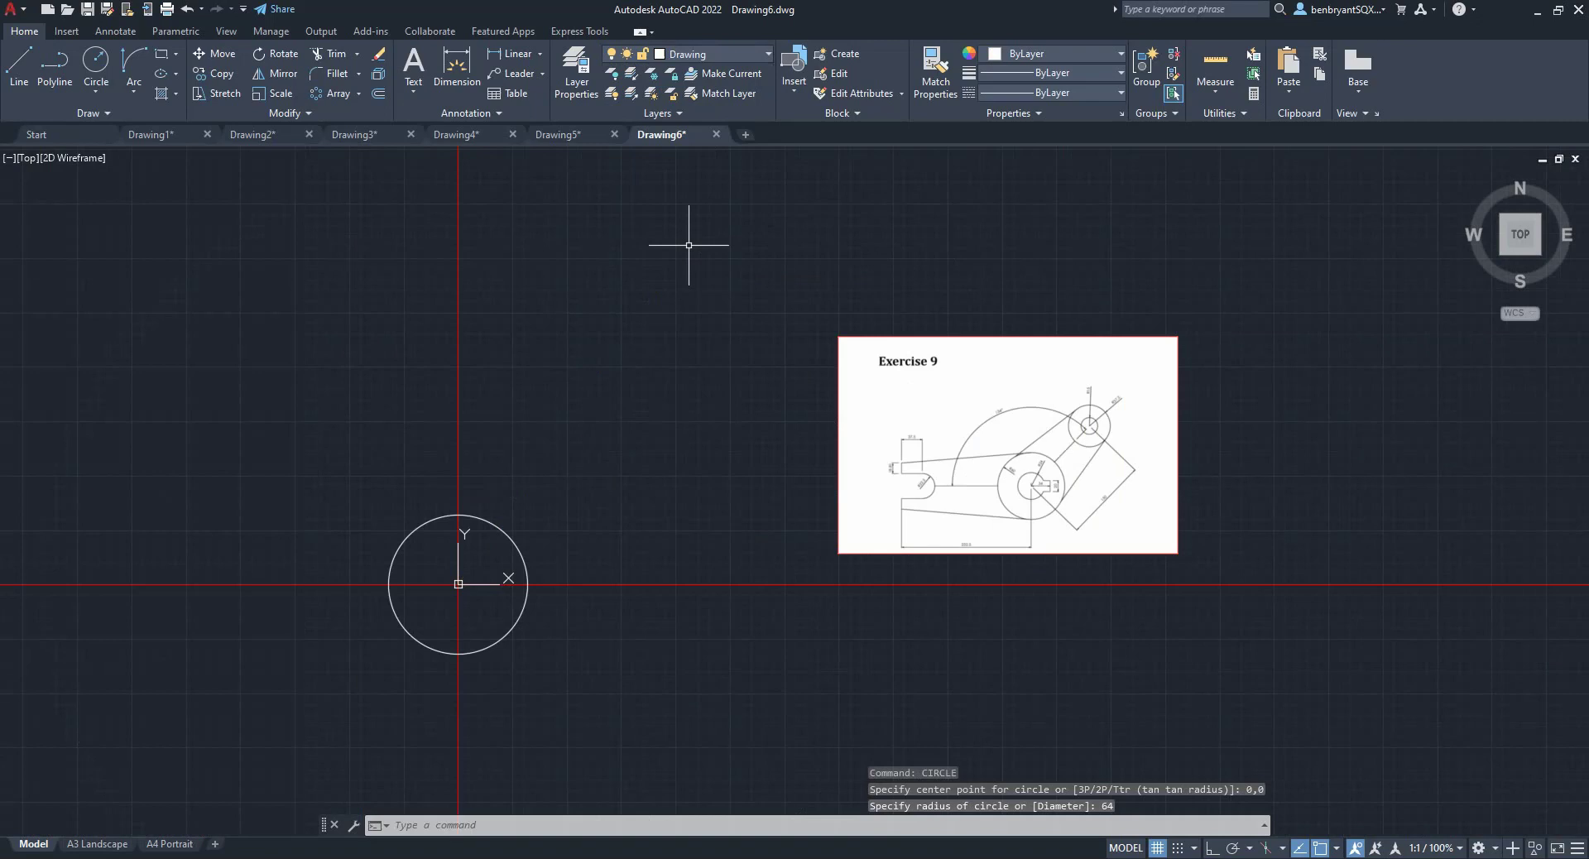
# - Draw a concentric inner circle of radius 24 centred at 0,0
pyautogui.press('Return')
pyautogui.write('0,0')
pyautogui.press('Return')
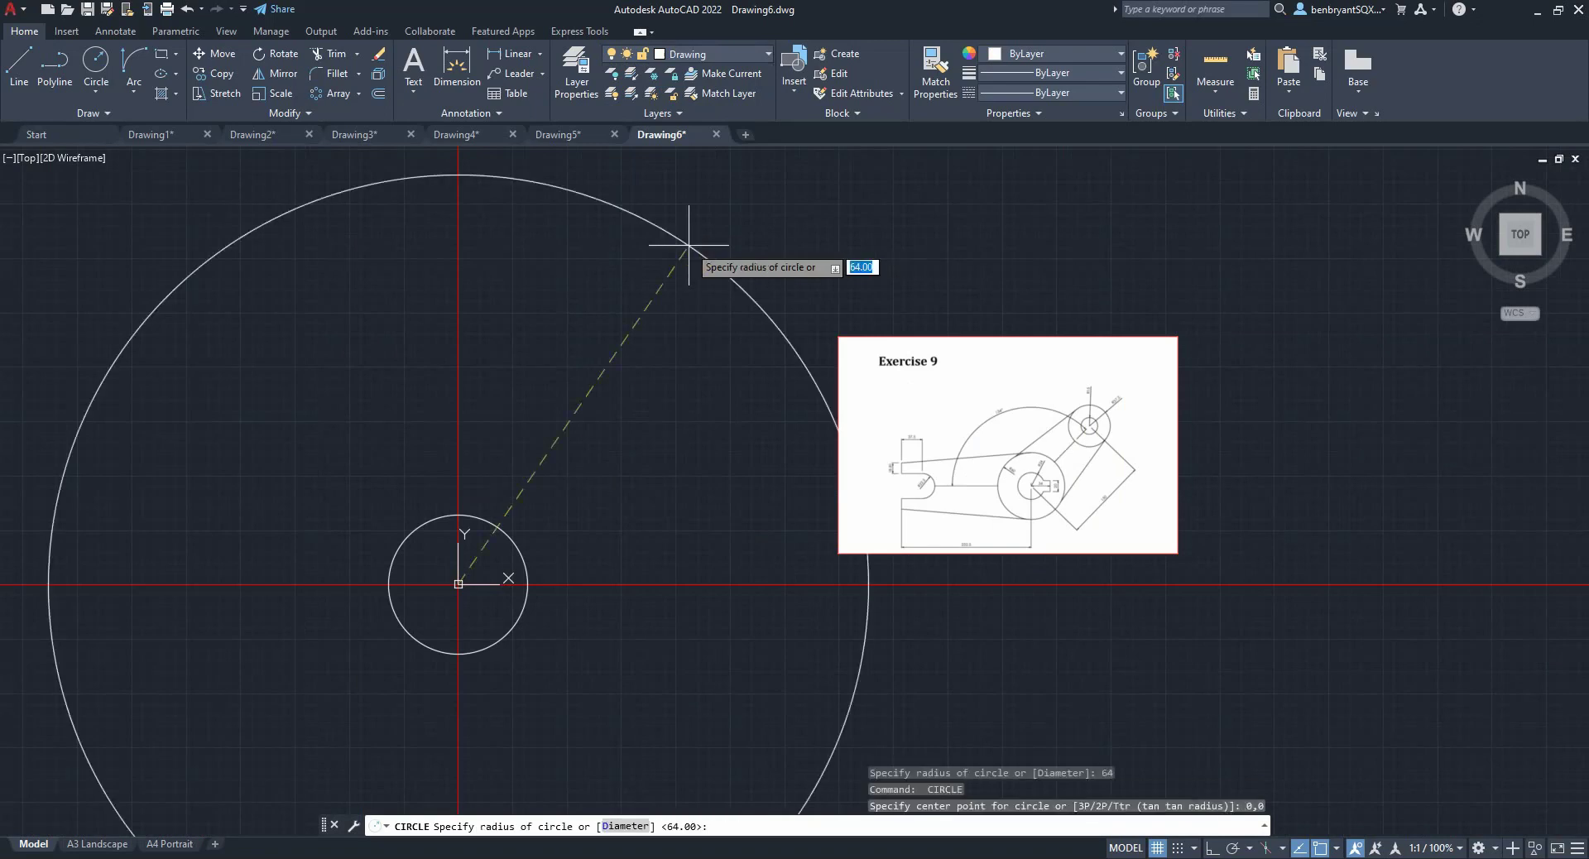
pyautogui.write('24')
pyautogui.press('Return')
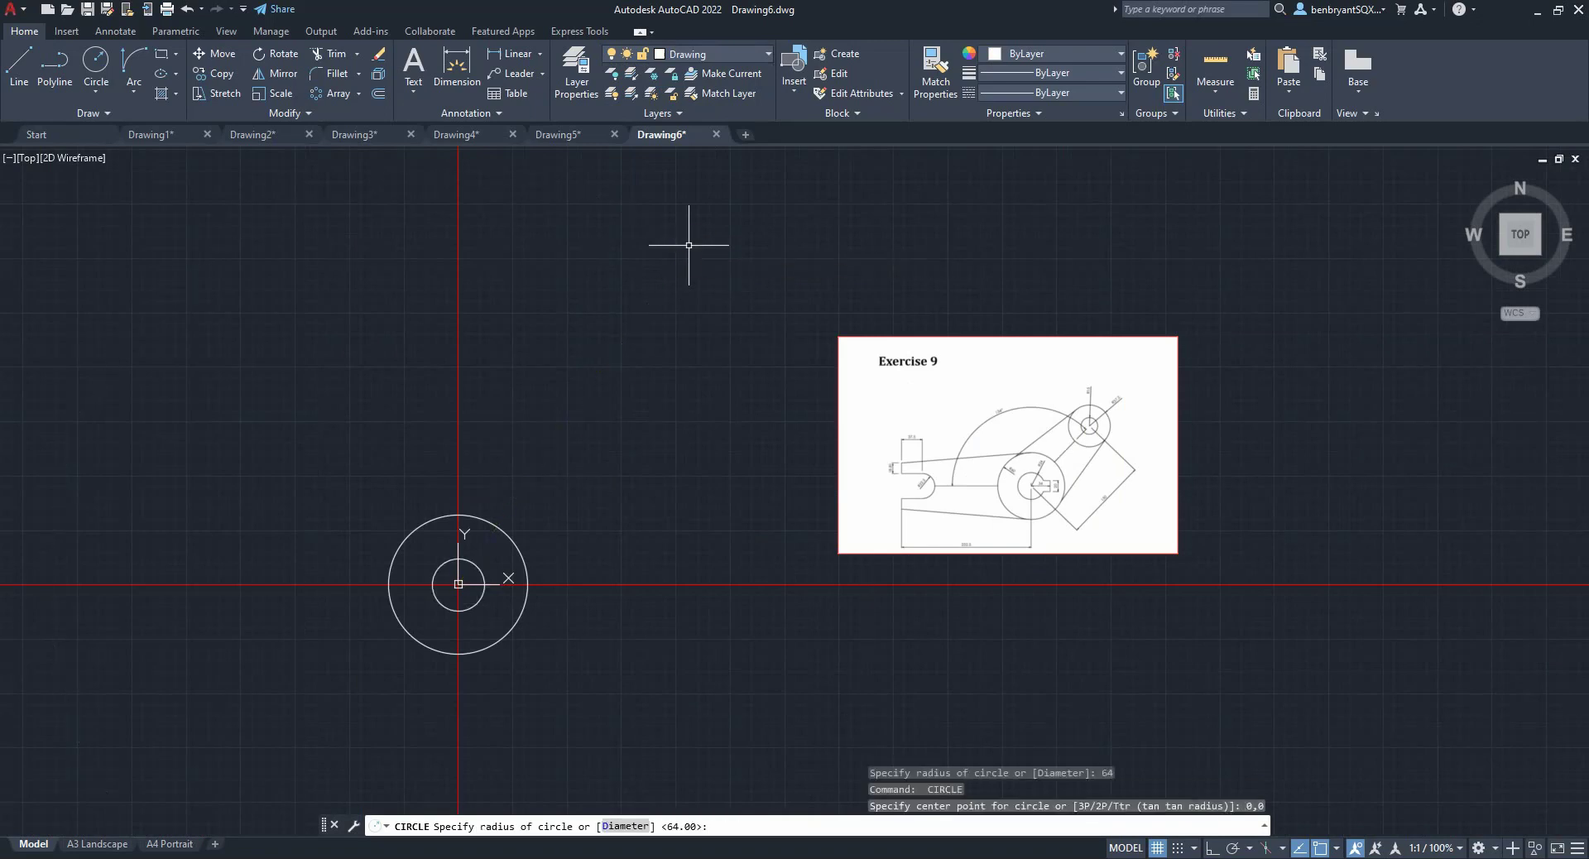
# - Offset the vertical construction line 34 mm to its right to mark the end of the keyway
pyautogui.scroll(2, 820, 382)
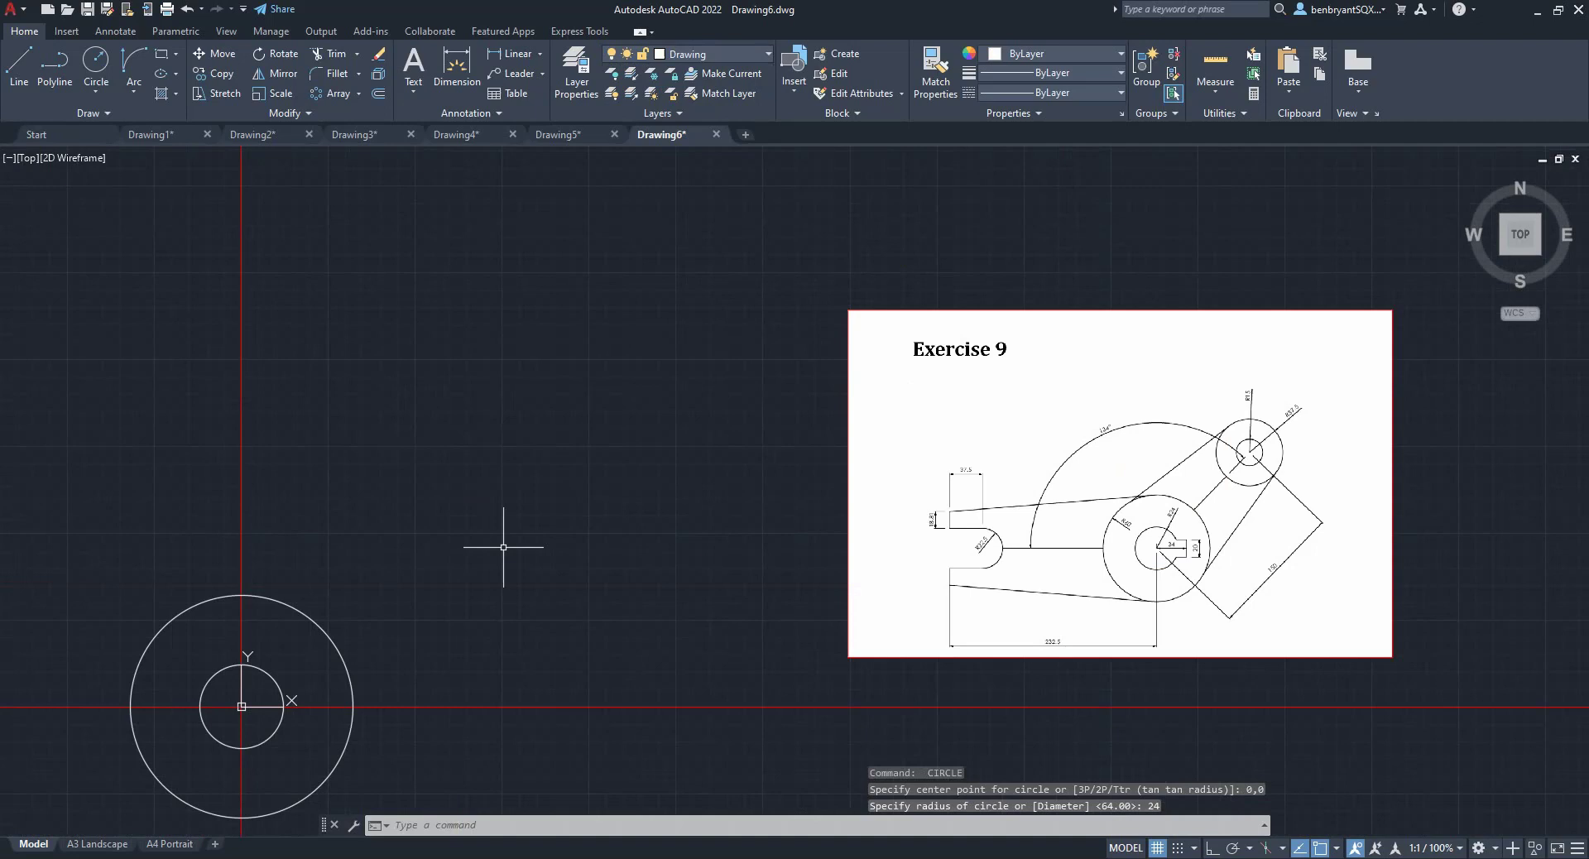
pyautogui.moveTo(422, 572); pyautogui.dragTo(782, 447, button='middle')
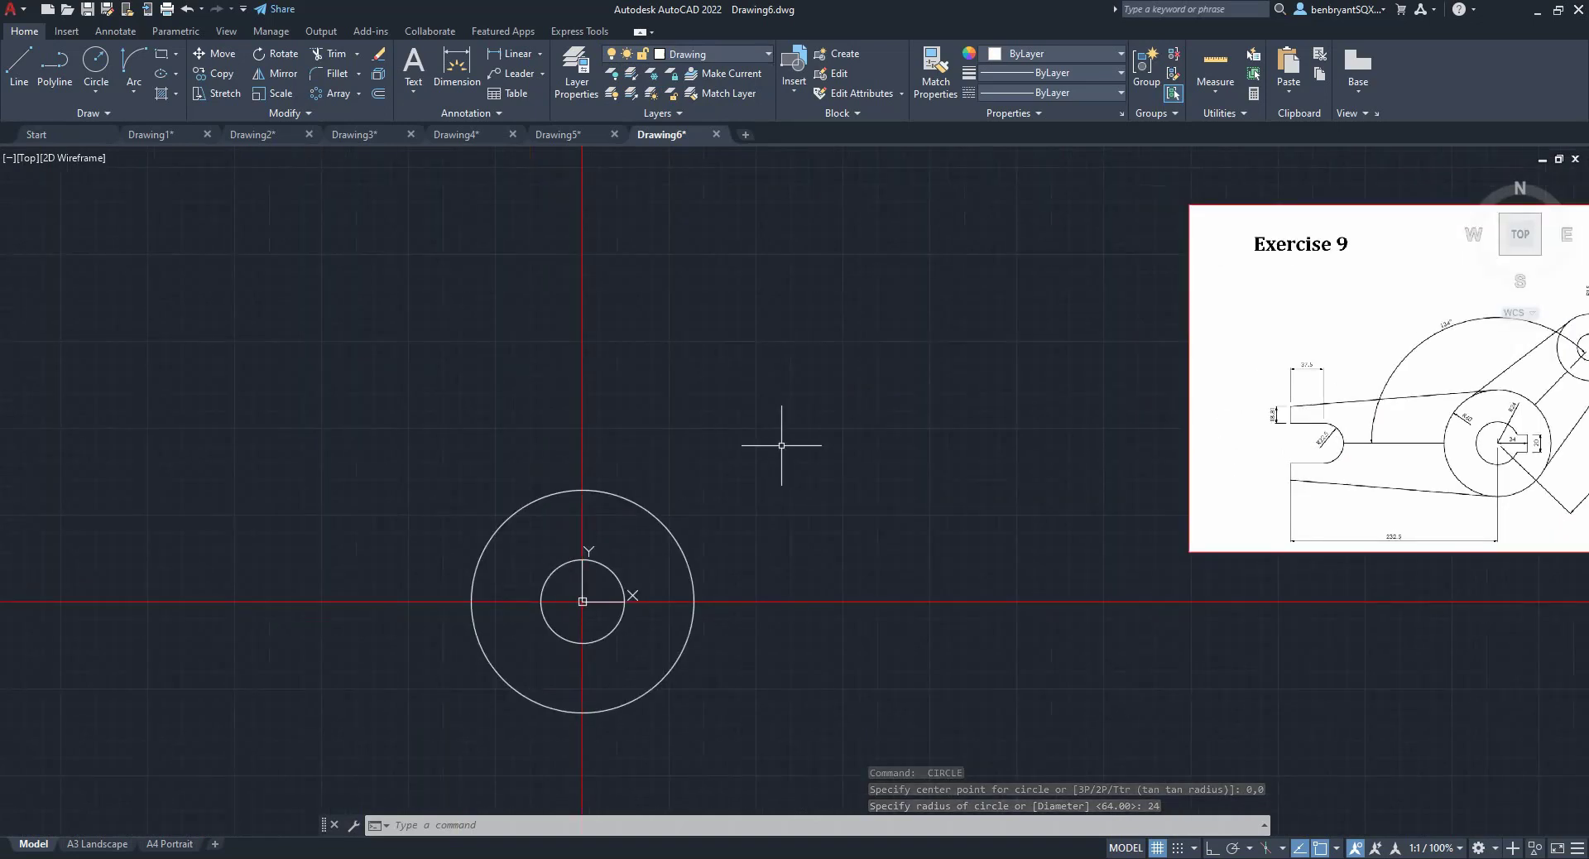
pyautogui.write('offset')
pyautogui.press('Return')
pyautogui.write('34')
pyautogui.press('Return')
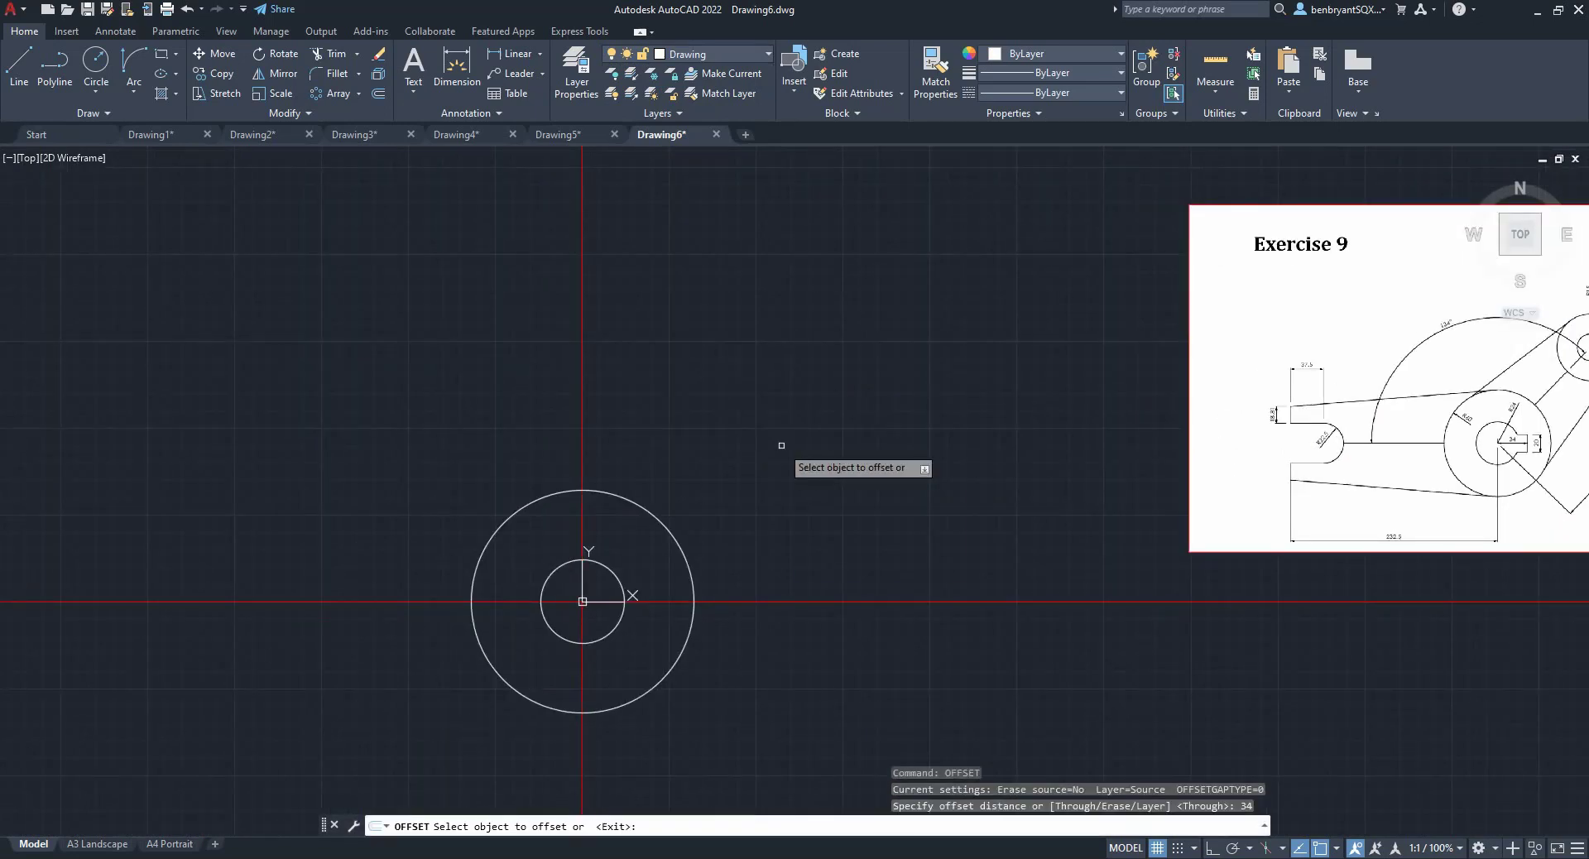
pyautogui.click(582, 438)
pyautogui.click(712, 435)
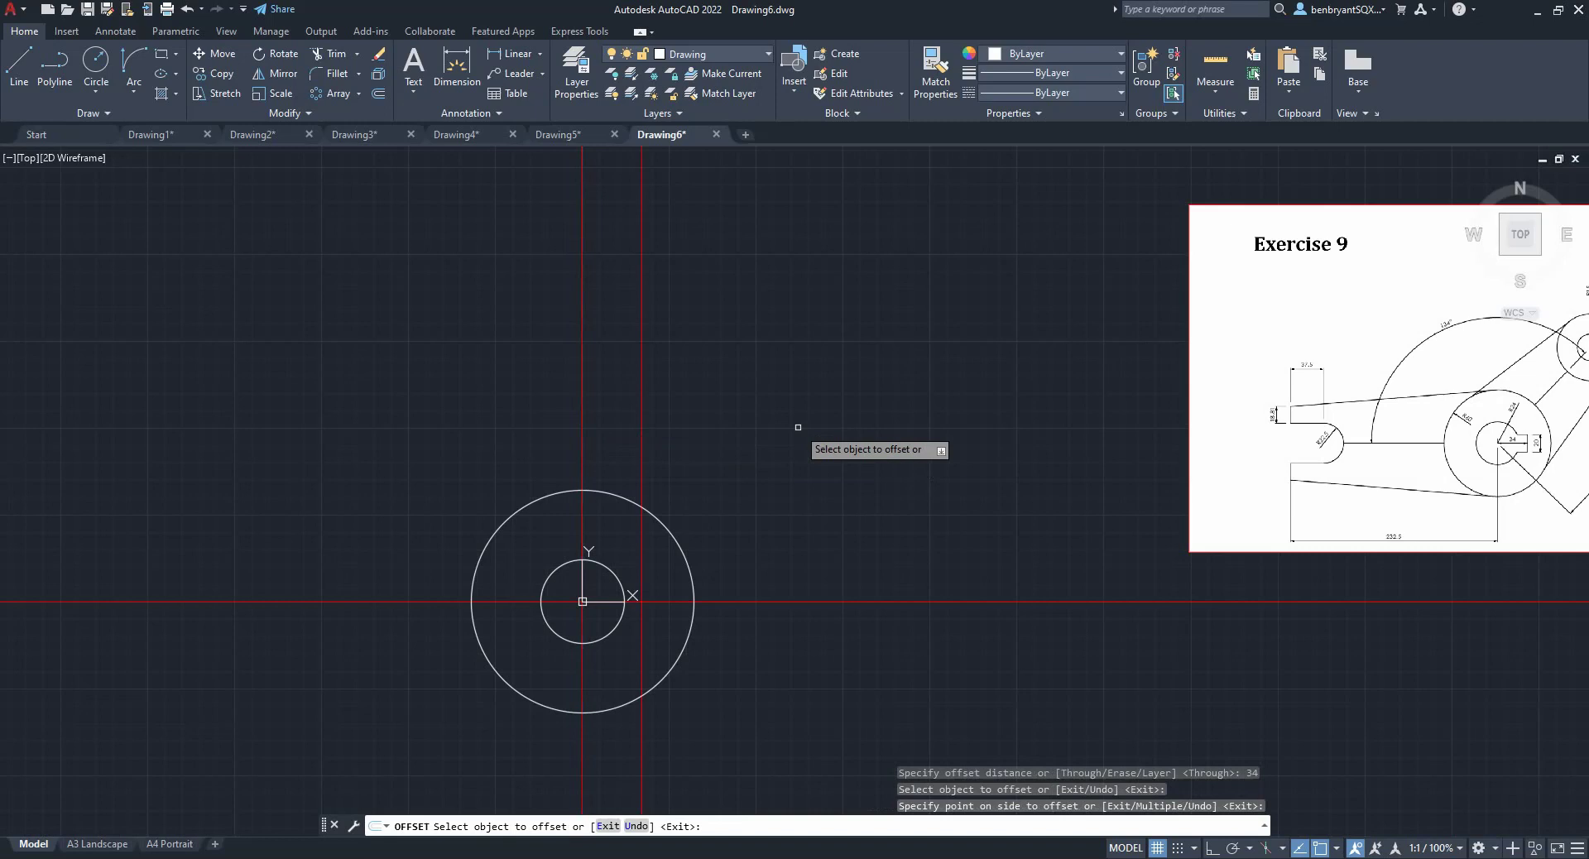
pyautogui.press('Return')
# - Offset the horizontal construction line 10 mm both above and below to mark the keyway's sides
pyautogui.press('Return')
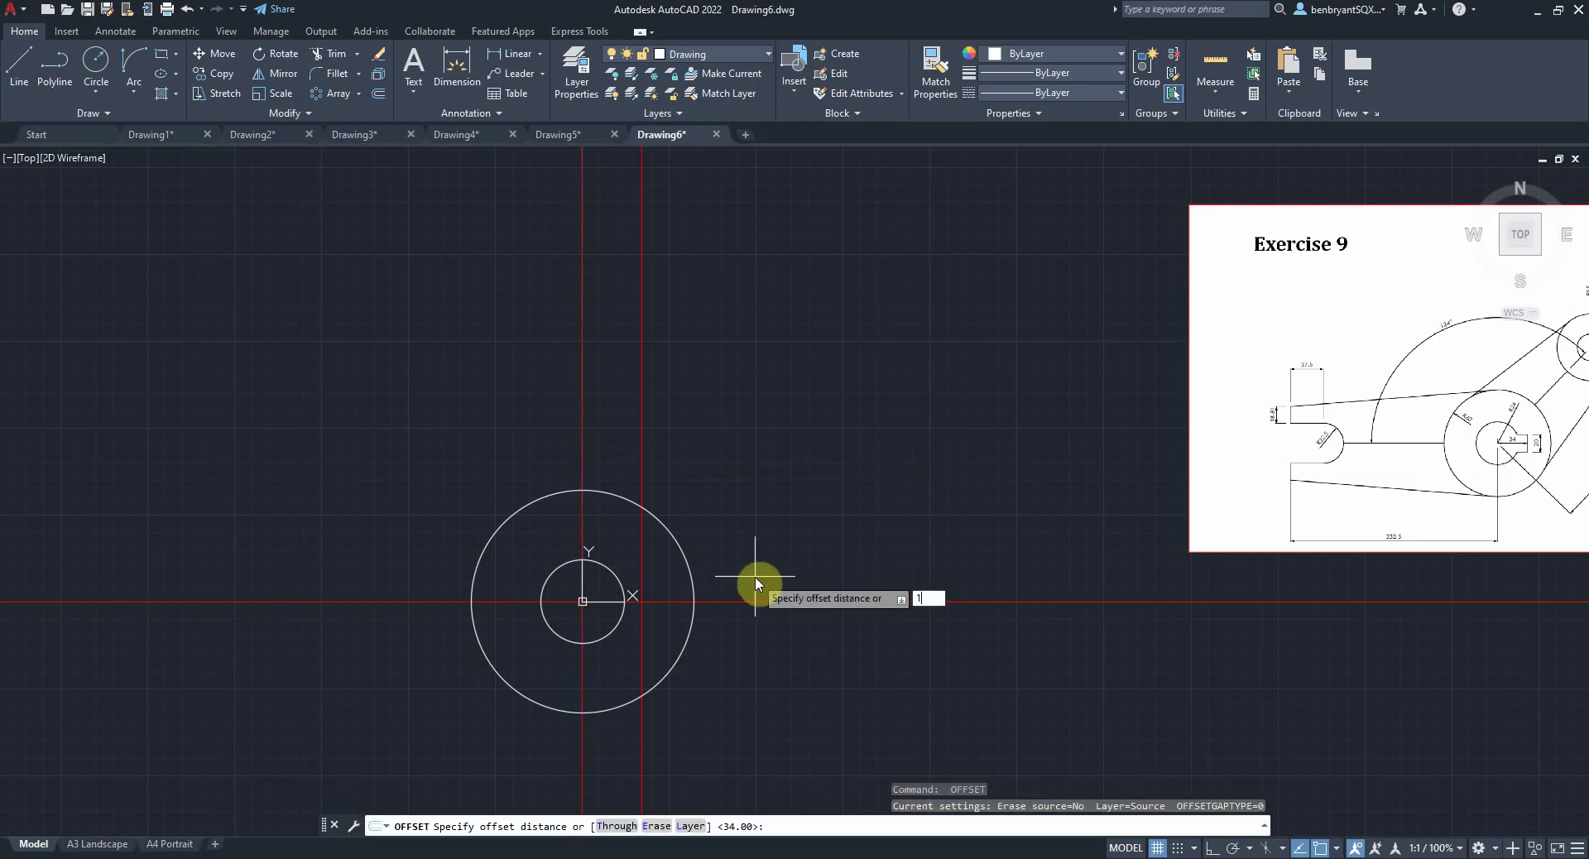
pyautogui.write('10')
pyautogui.press('Return')
pyautogui.click(743, 602)
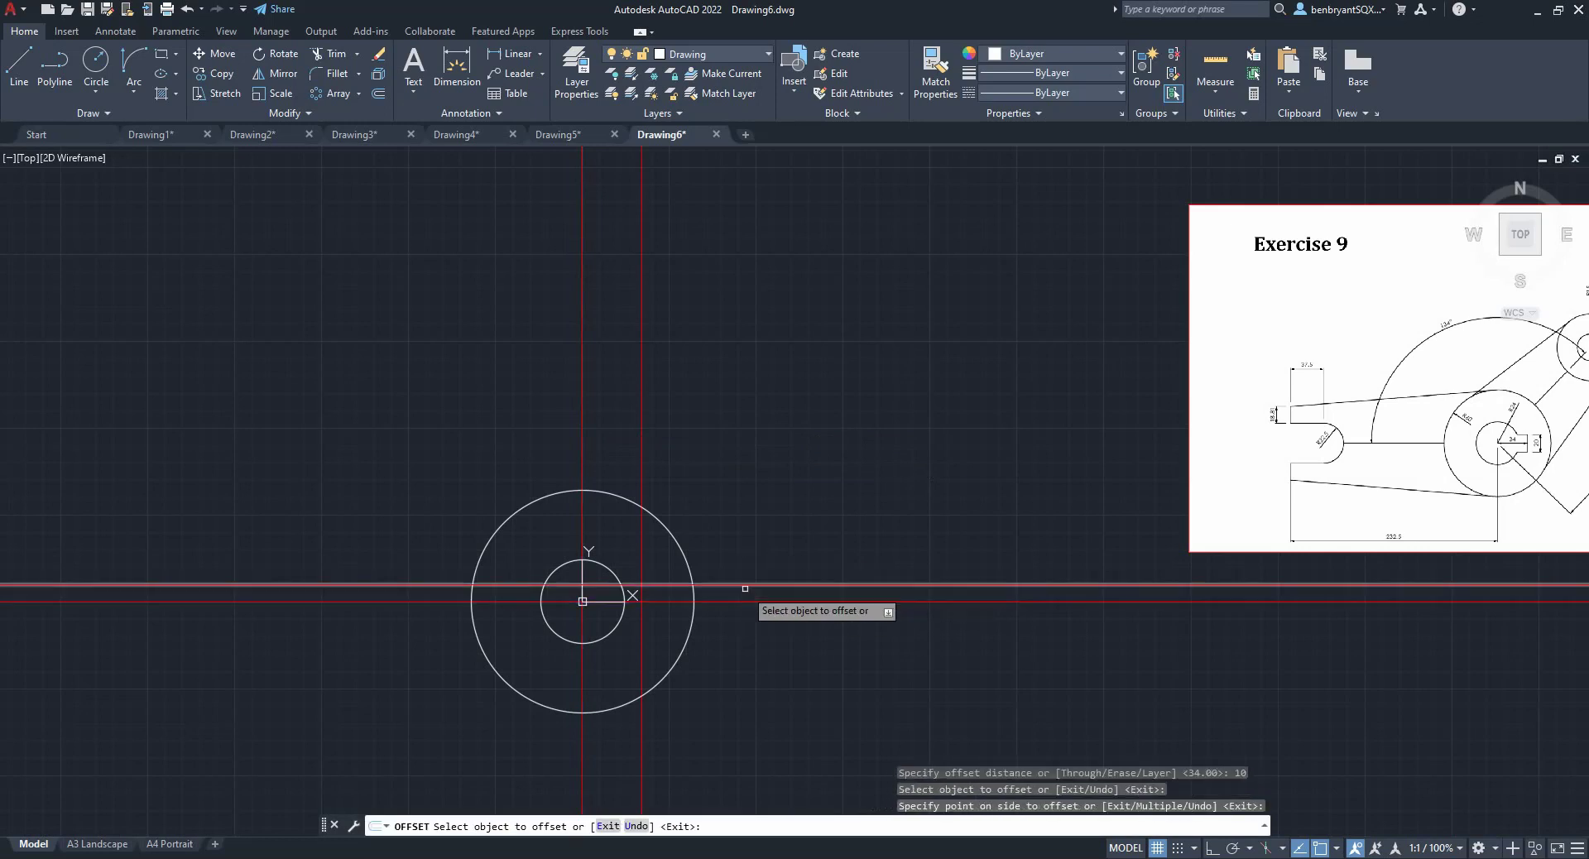
pyautogui.click(744, 594)
pyautogui.click(744, 604)
pyautogui.click(707, 631)
# - Draw the three-sided keyway outline from the inner circle along the offset lines and back to the circle
pyautogui.scroll(4, 658, 638)
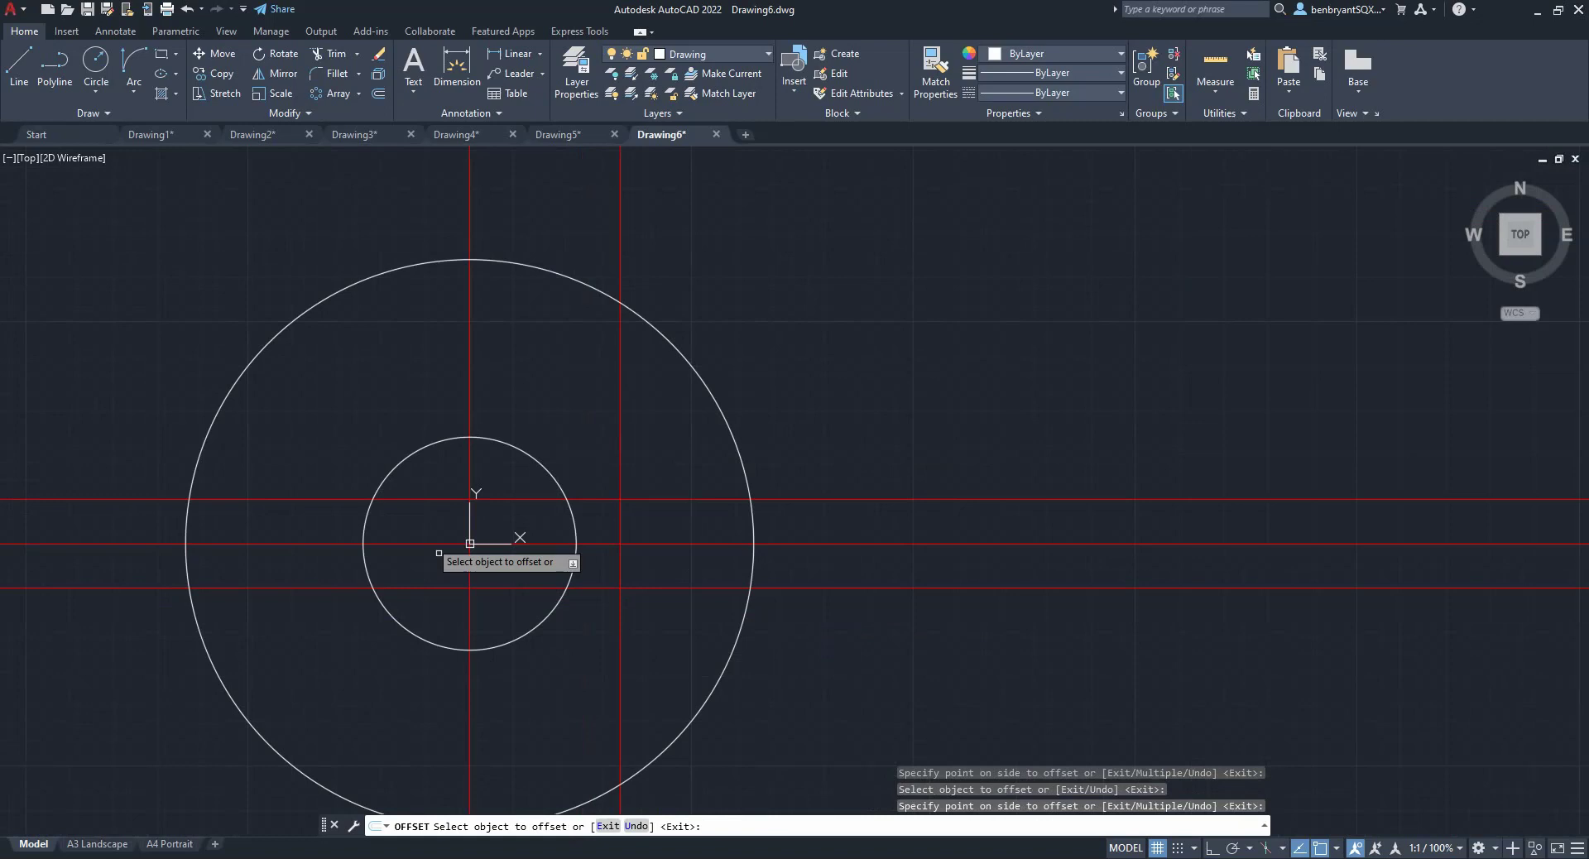
pyautogui.click(18, 64)
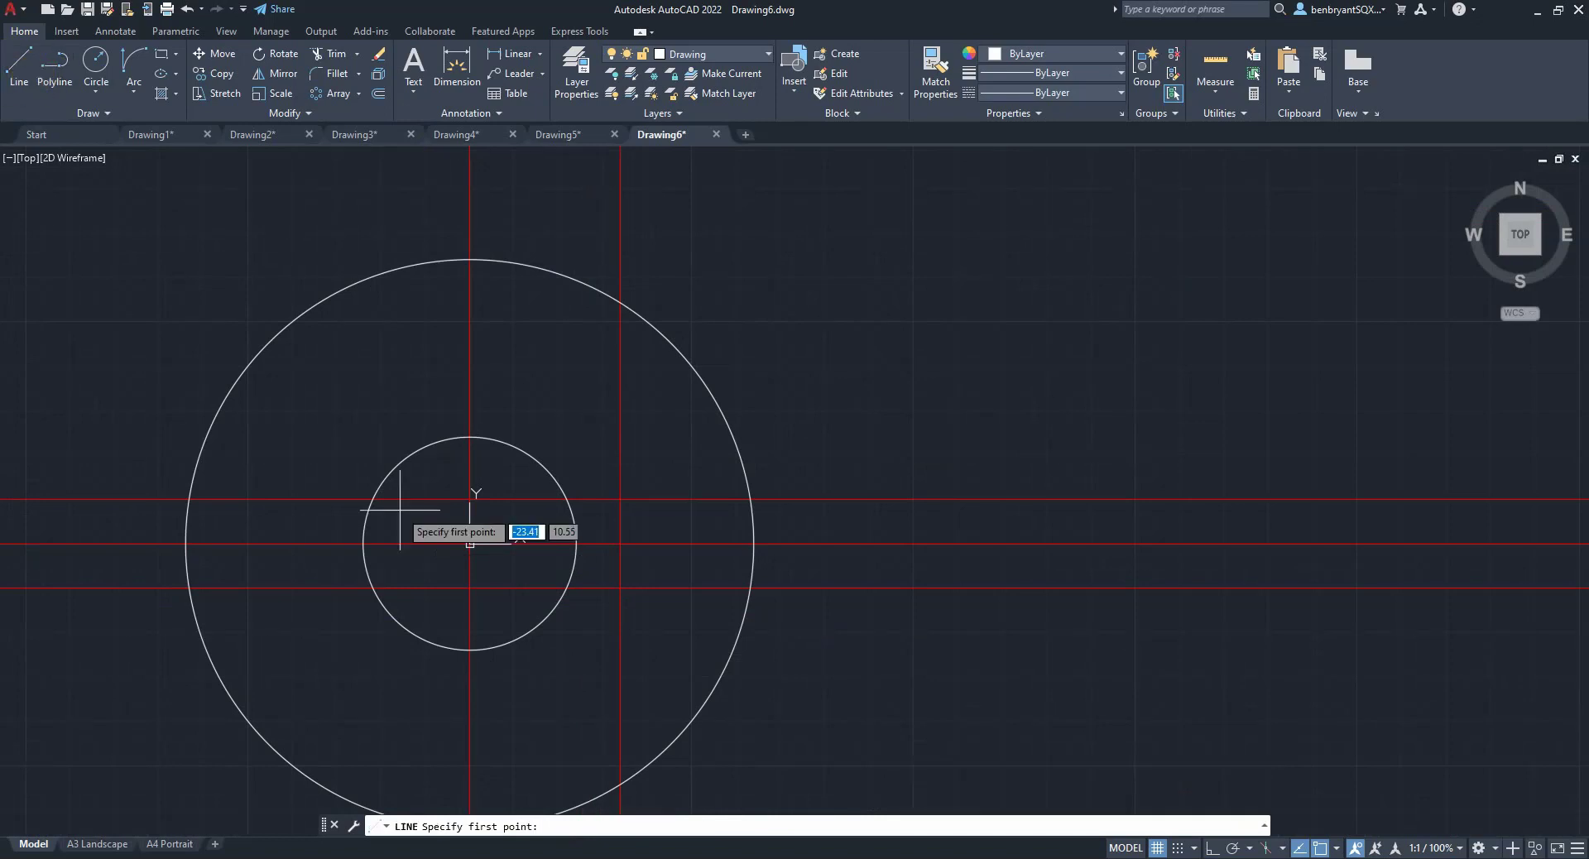
pyautogui.click(564, 499)
pyautogui.click(619, 499)
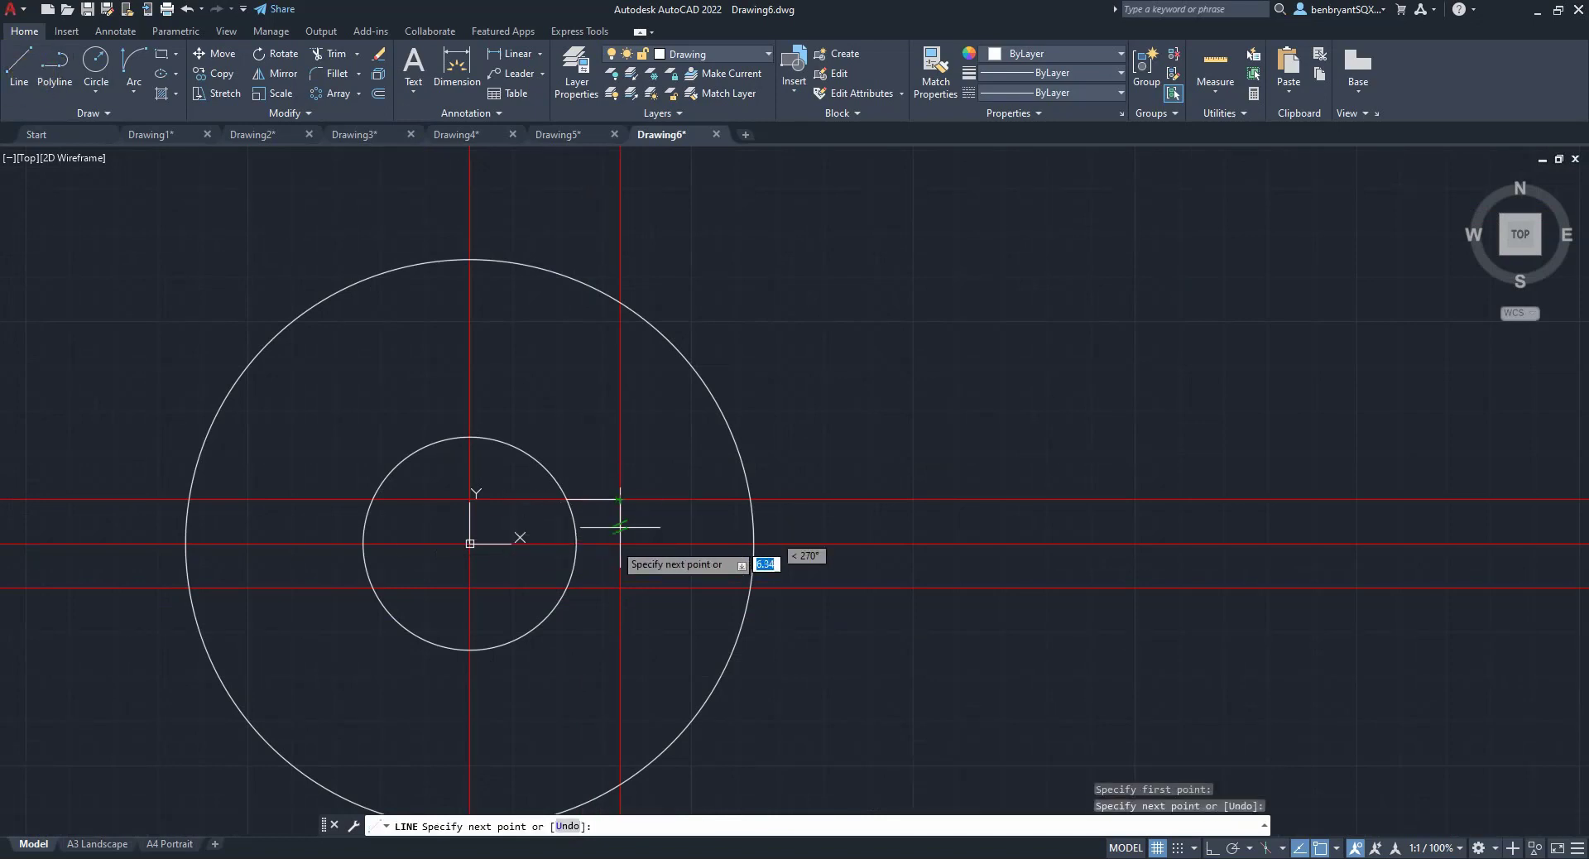
pyautogui.click(620, 588)
pyautogui.click(567, 587)
pyautogui.press('Escape')
# - Trim away the inner circle's arc that crosses the keyway opening
pyautogui.write('t')
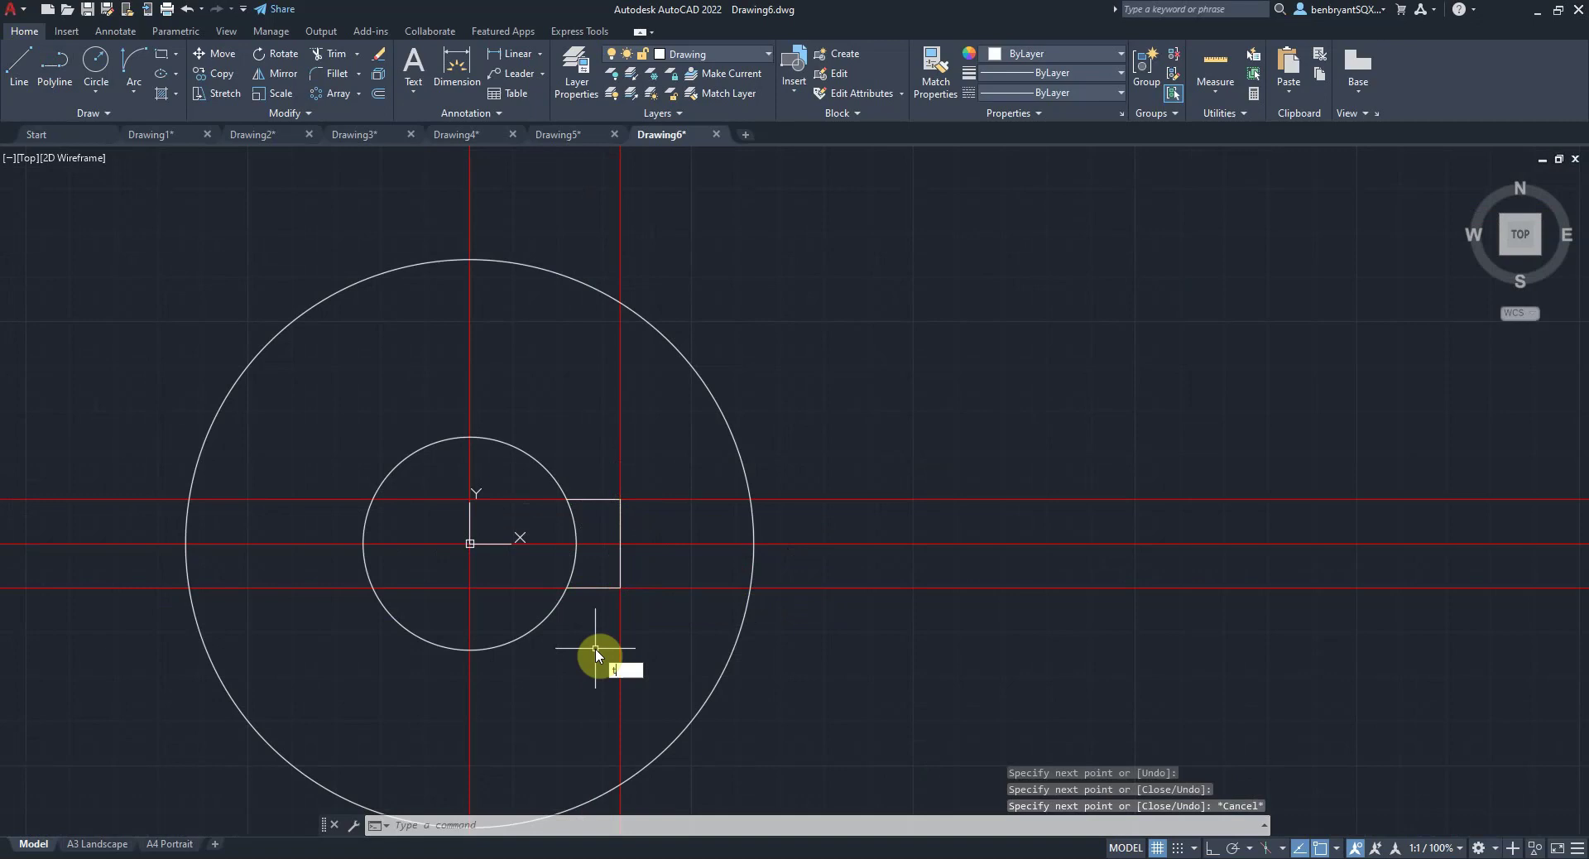
pyautogui.write('r')
pyautogui.press('Return')
pyautogui.click(547, 563)
pyautogui.click(589, 552)
pyautogui.press('Return')
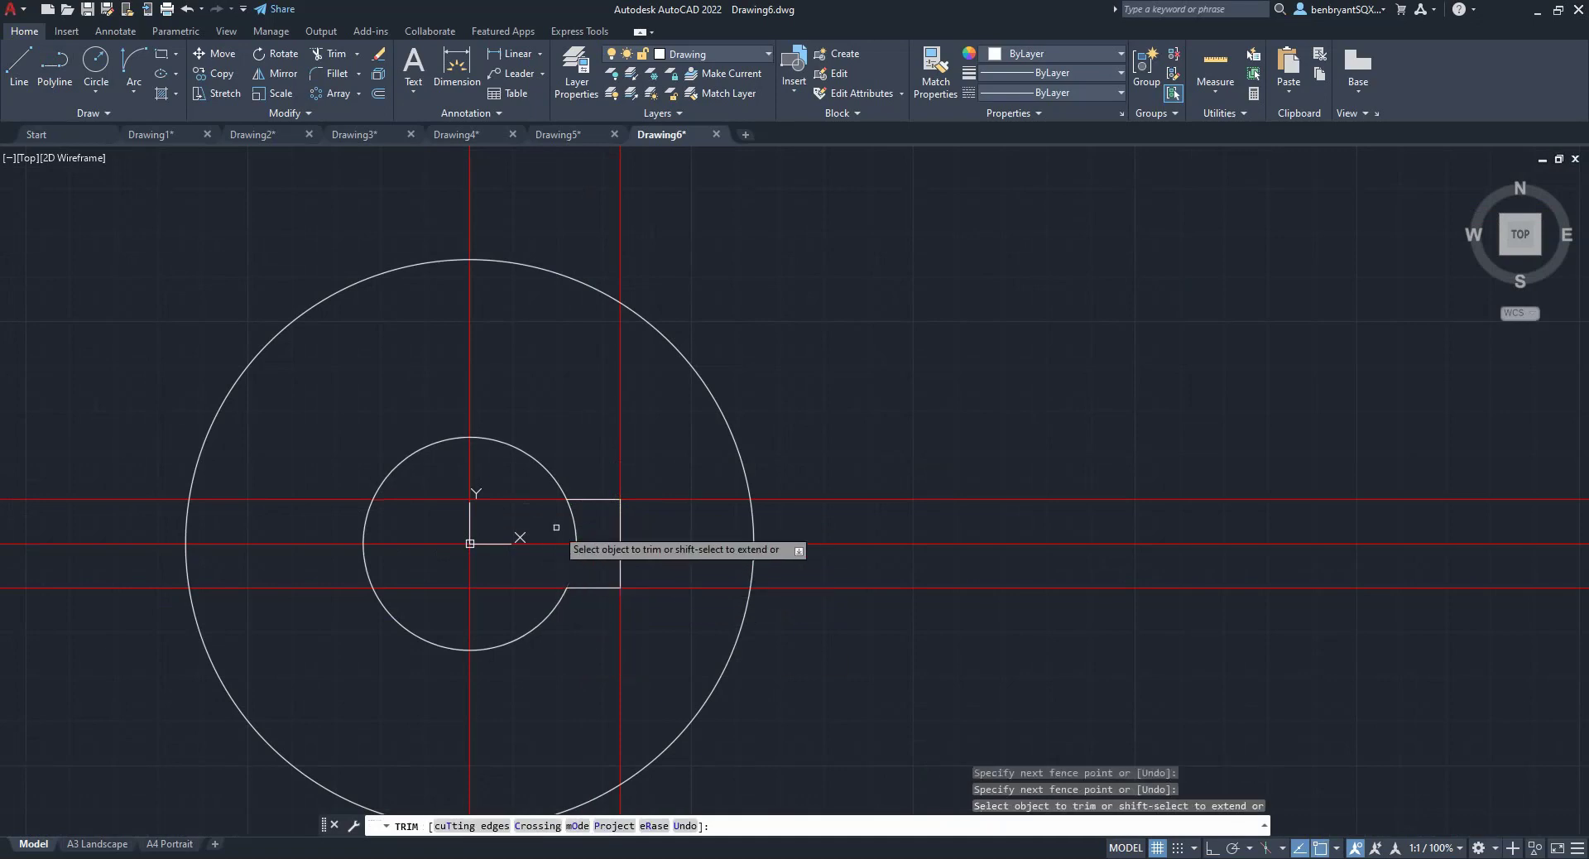
pyautogui.press('Escape')
# - Offset the hub's vertical centre construction line 232.5 mm to its left to mark the fork's end
pyautogui.scroll(-4, 590, 522)
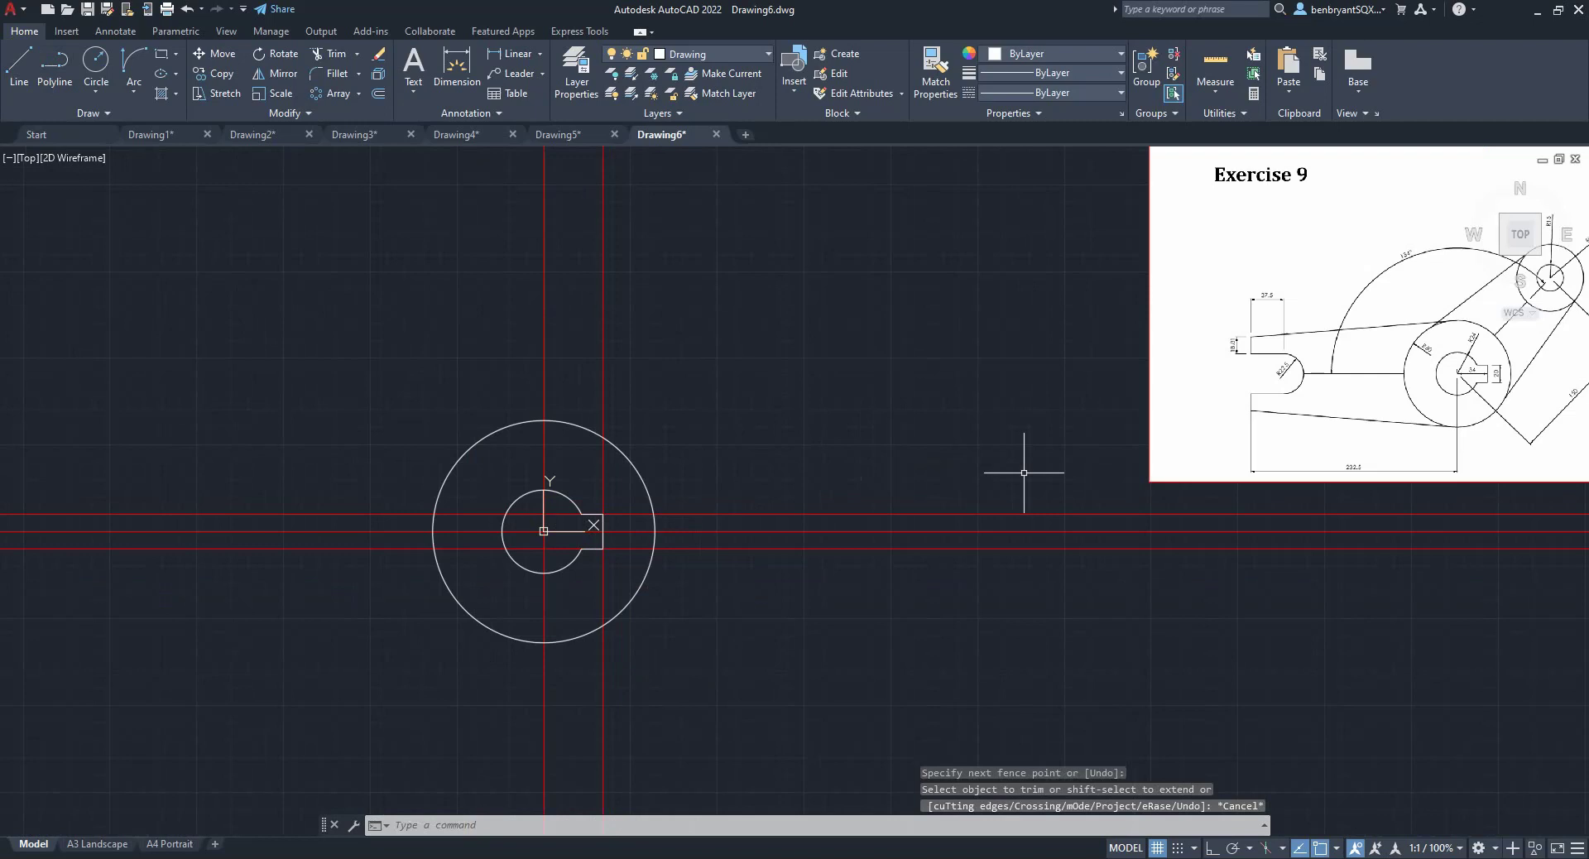
pyautogui.write('o')
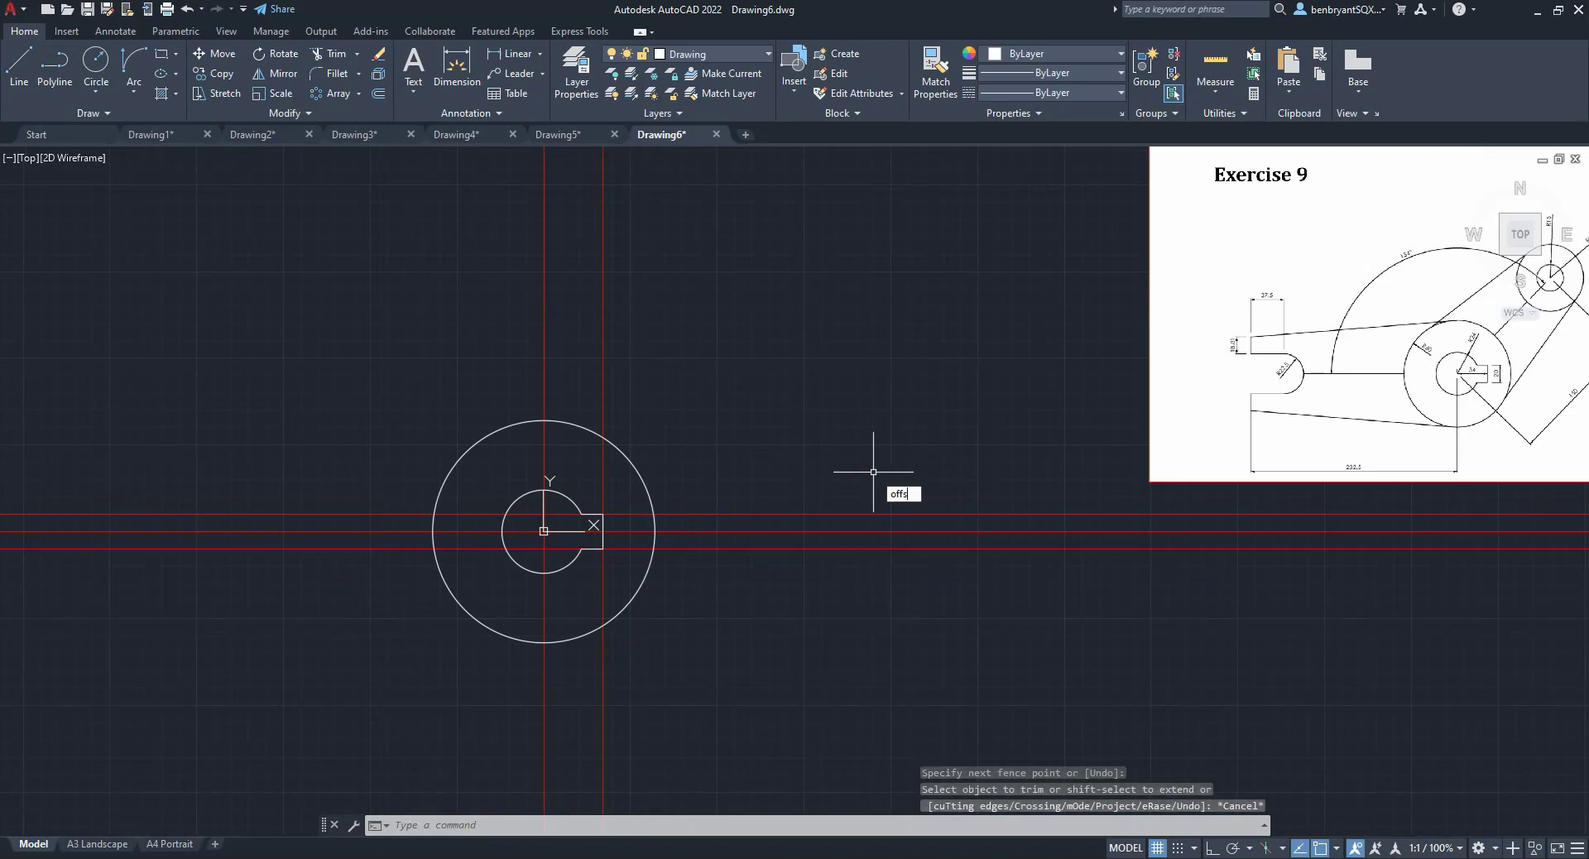
pyautogui.write('ffs')
pyautogui.press('Return')
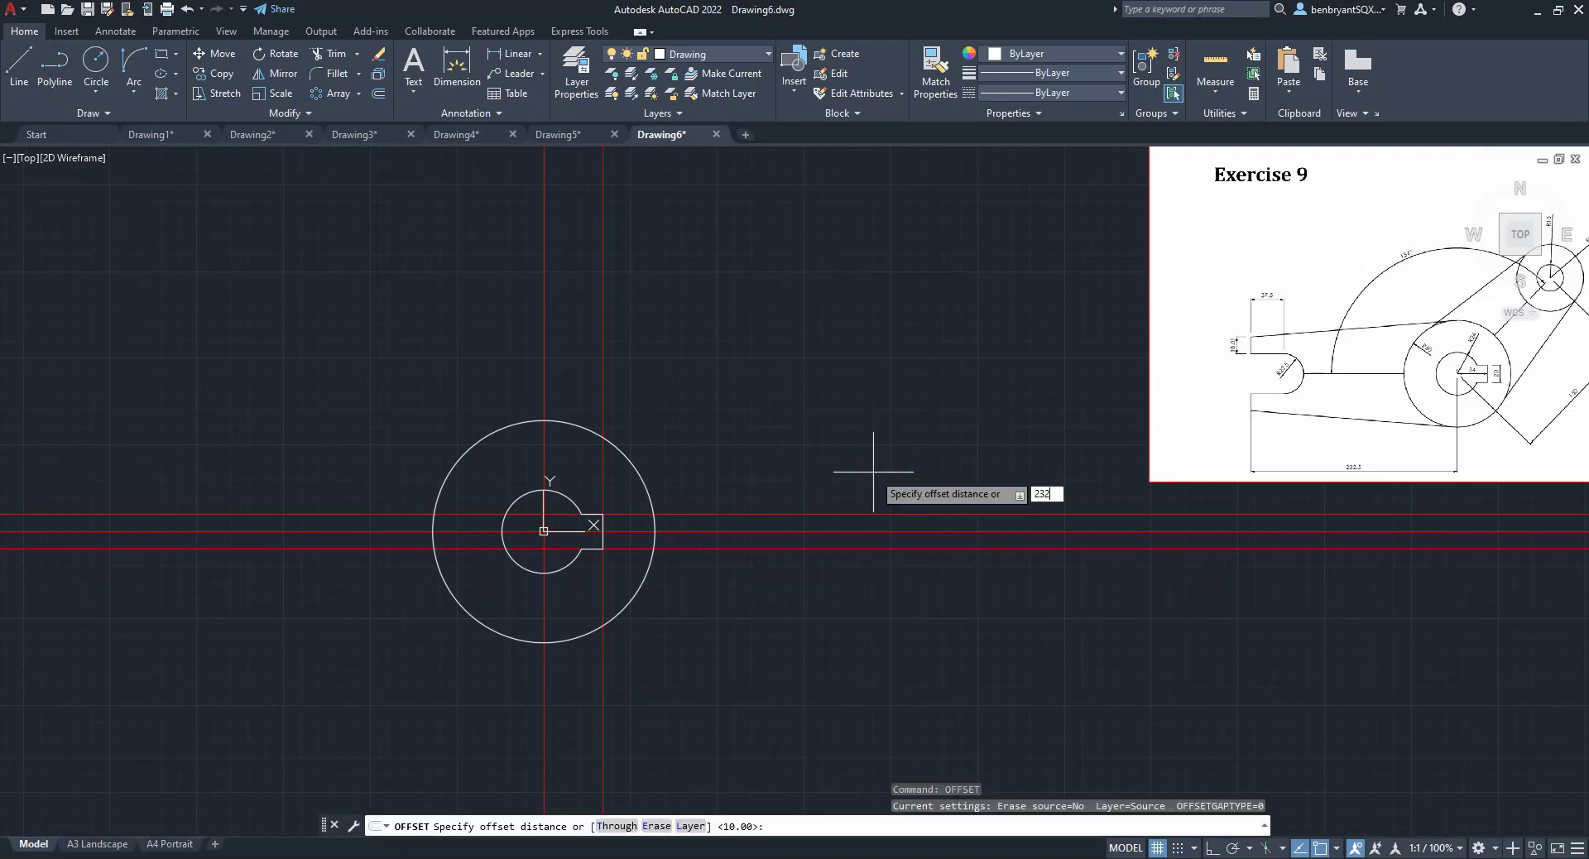
pyautogui.press('Return')
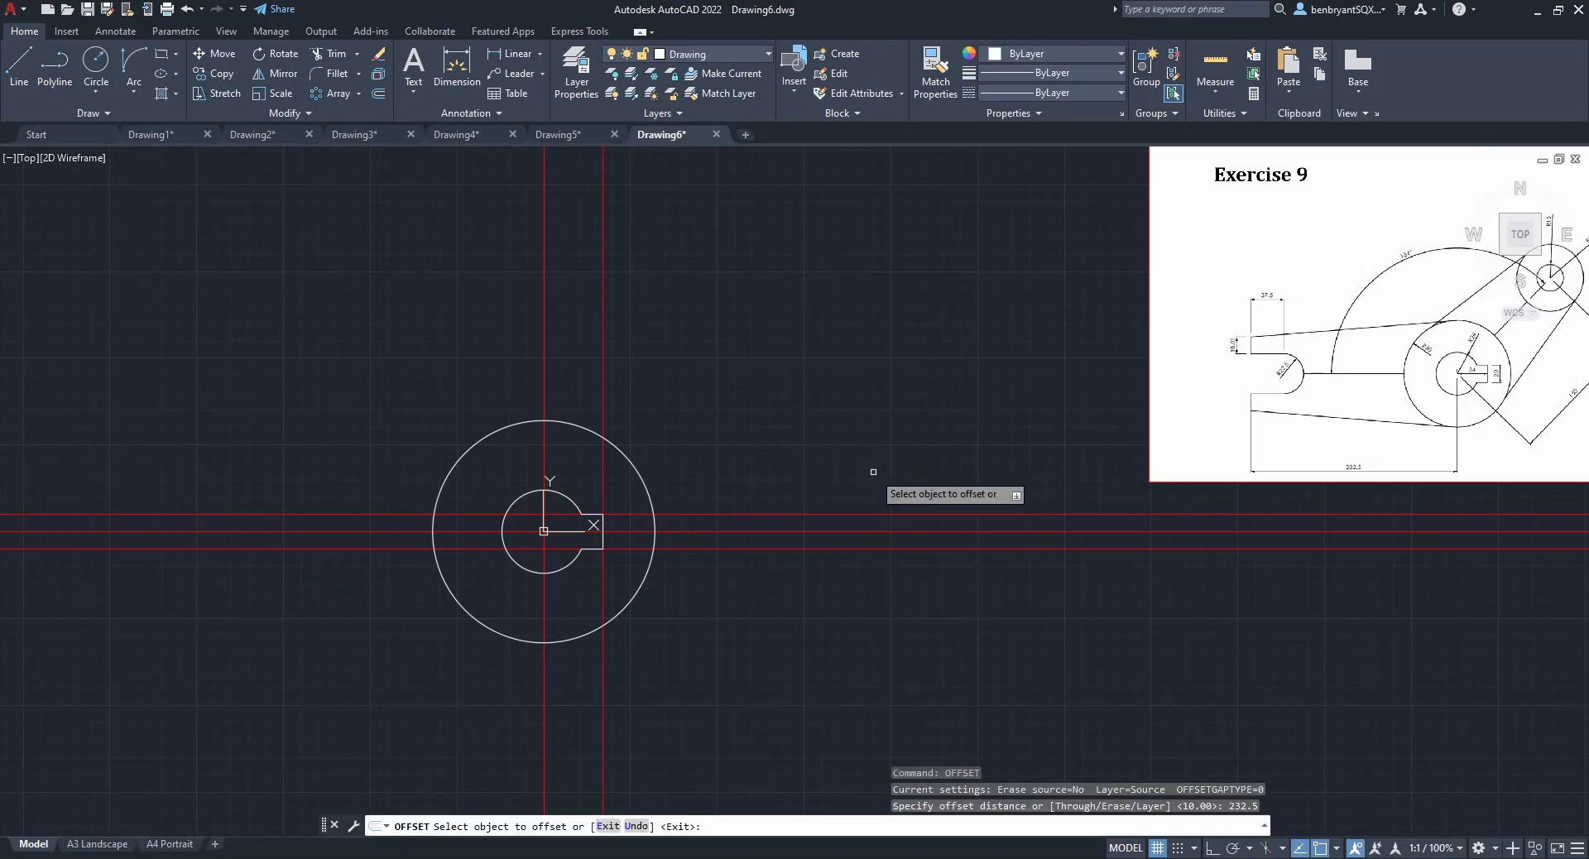
pyautogui.click(542, 671)
pyautogui.click(353, 666)
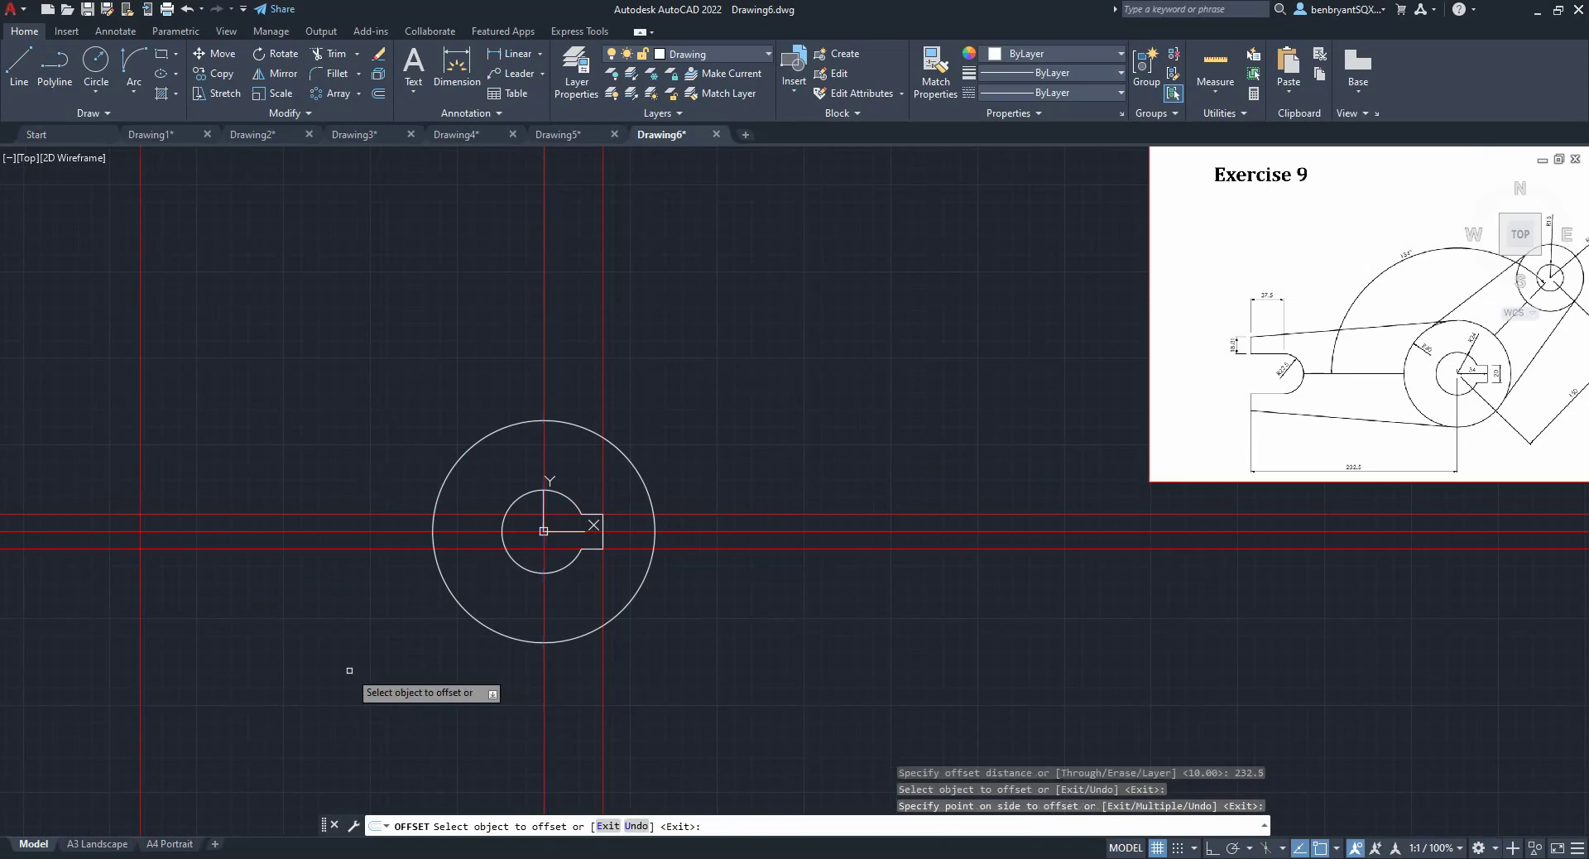
pyautogui.press('Escape')
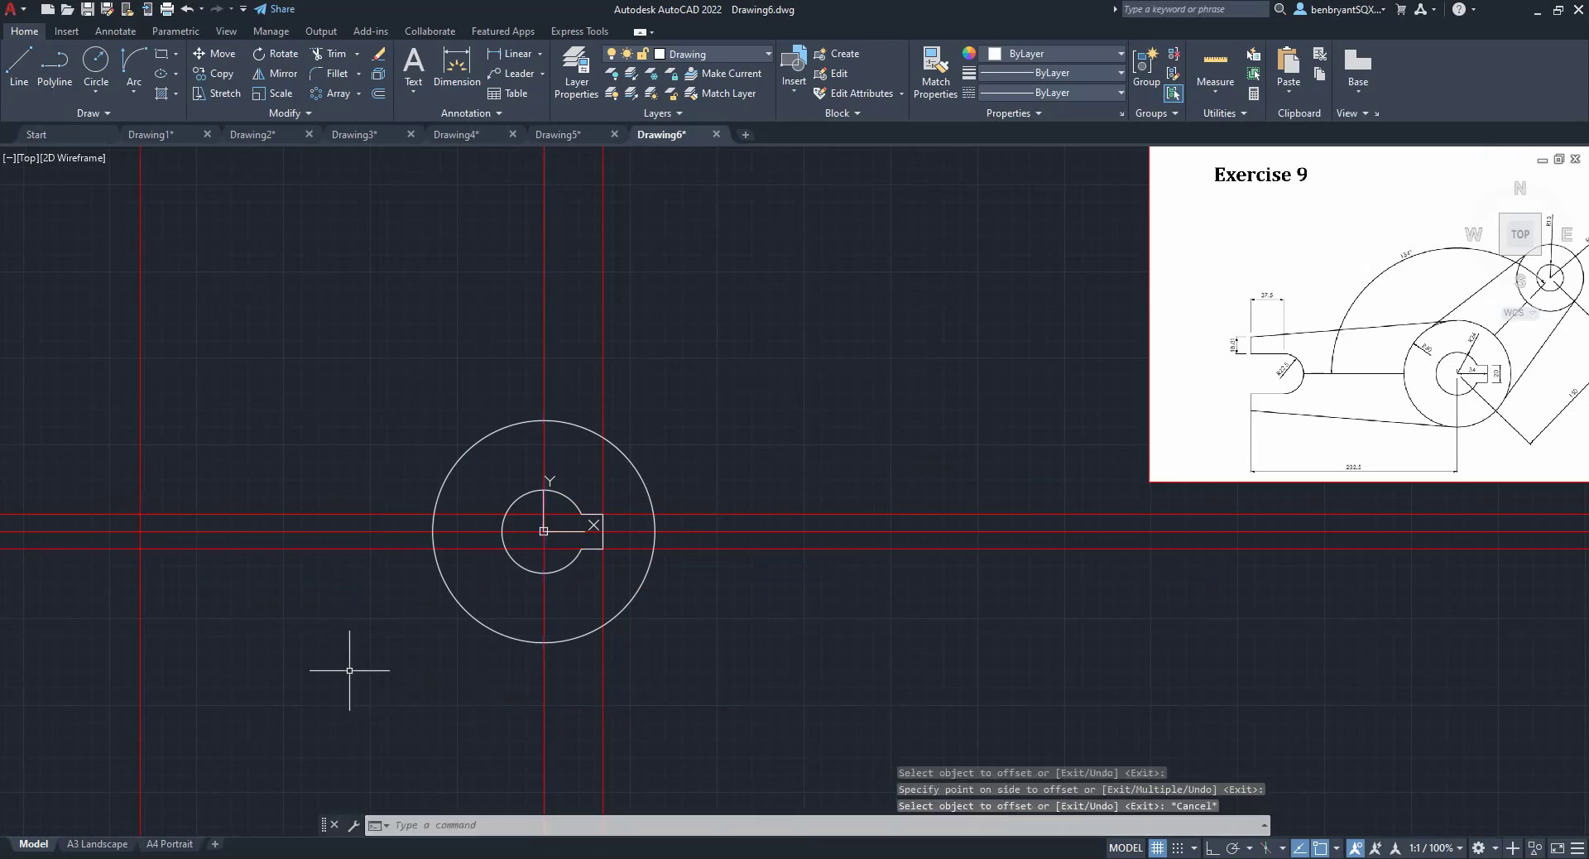
# - Offset the fork-end construction line 37.5 mm towards the hub to locate the slot's arc centre
pyautogui.write('3')
pyautogui.write('ff')
pyautogui.press('Return')
pyautogui.write('37.')
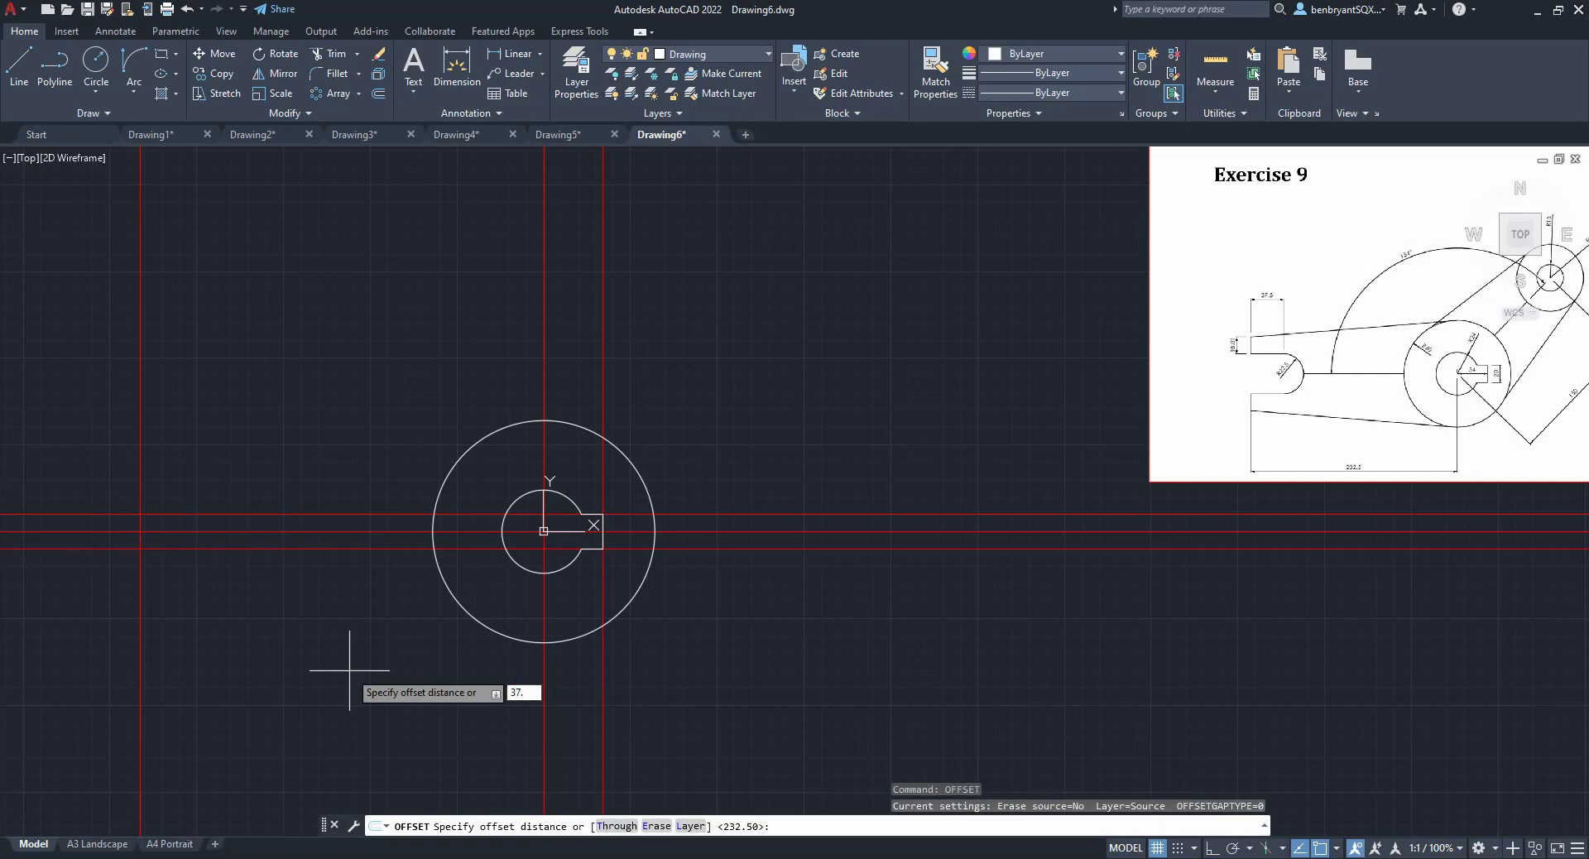
pyautogui.write('5')
pyautogui.press('Return')
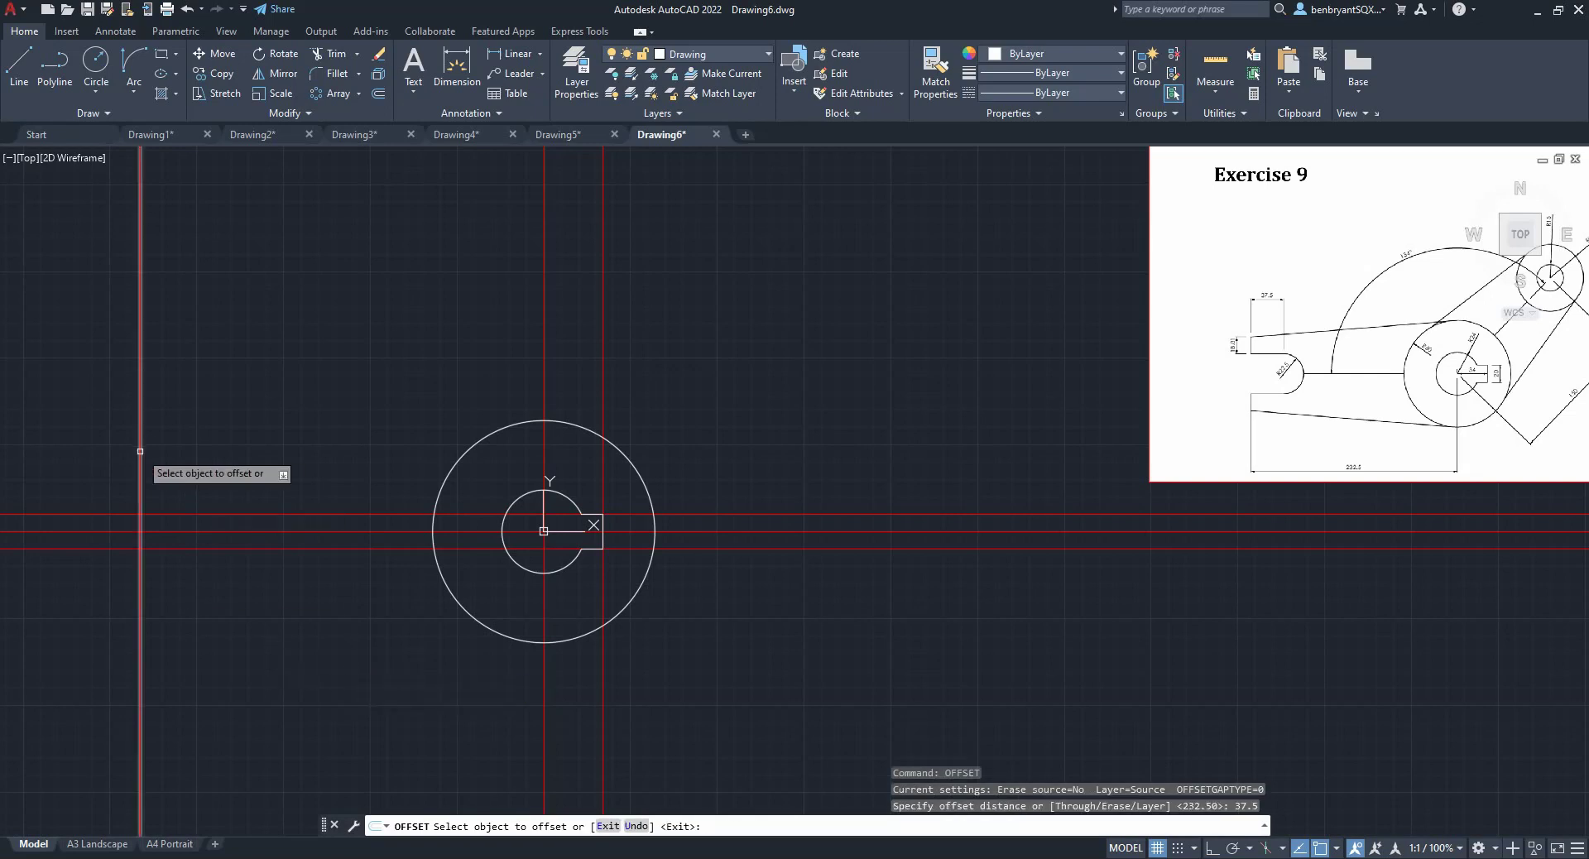
pyautogui.click(140, 451)
pyautogui.click(216, 446)
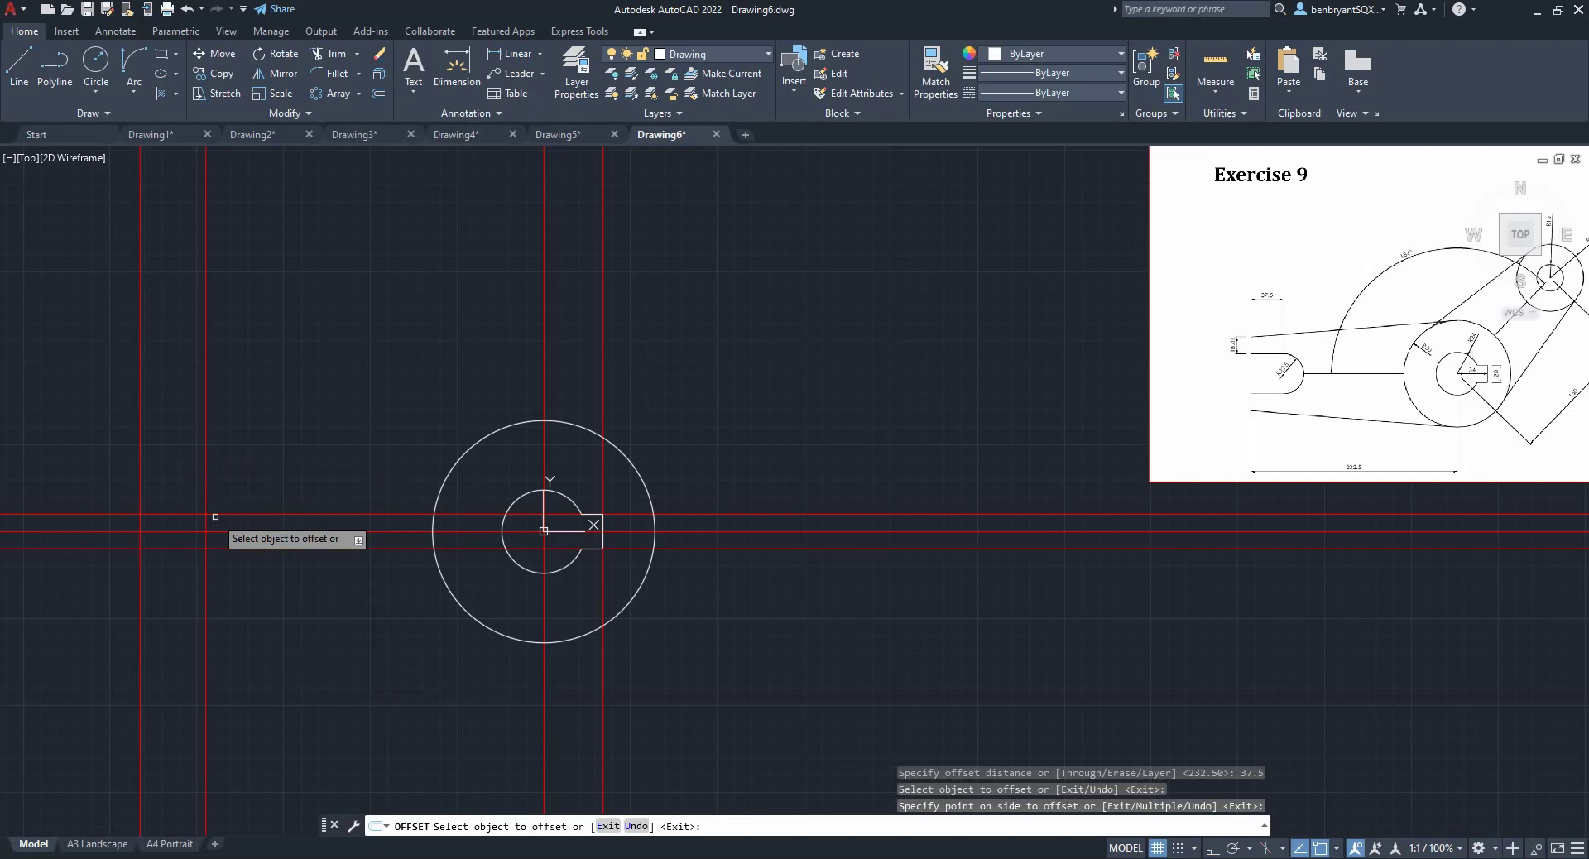
pyautogui.press('Escape')
# - Draw a circle of radius 22.5 where the slot-centre line crosses the horizontal centre line
pyautogui.write('c')
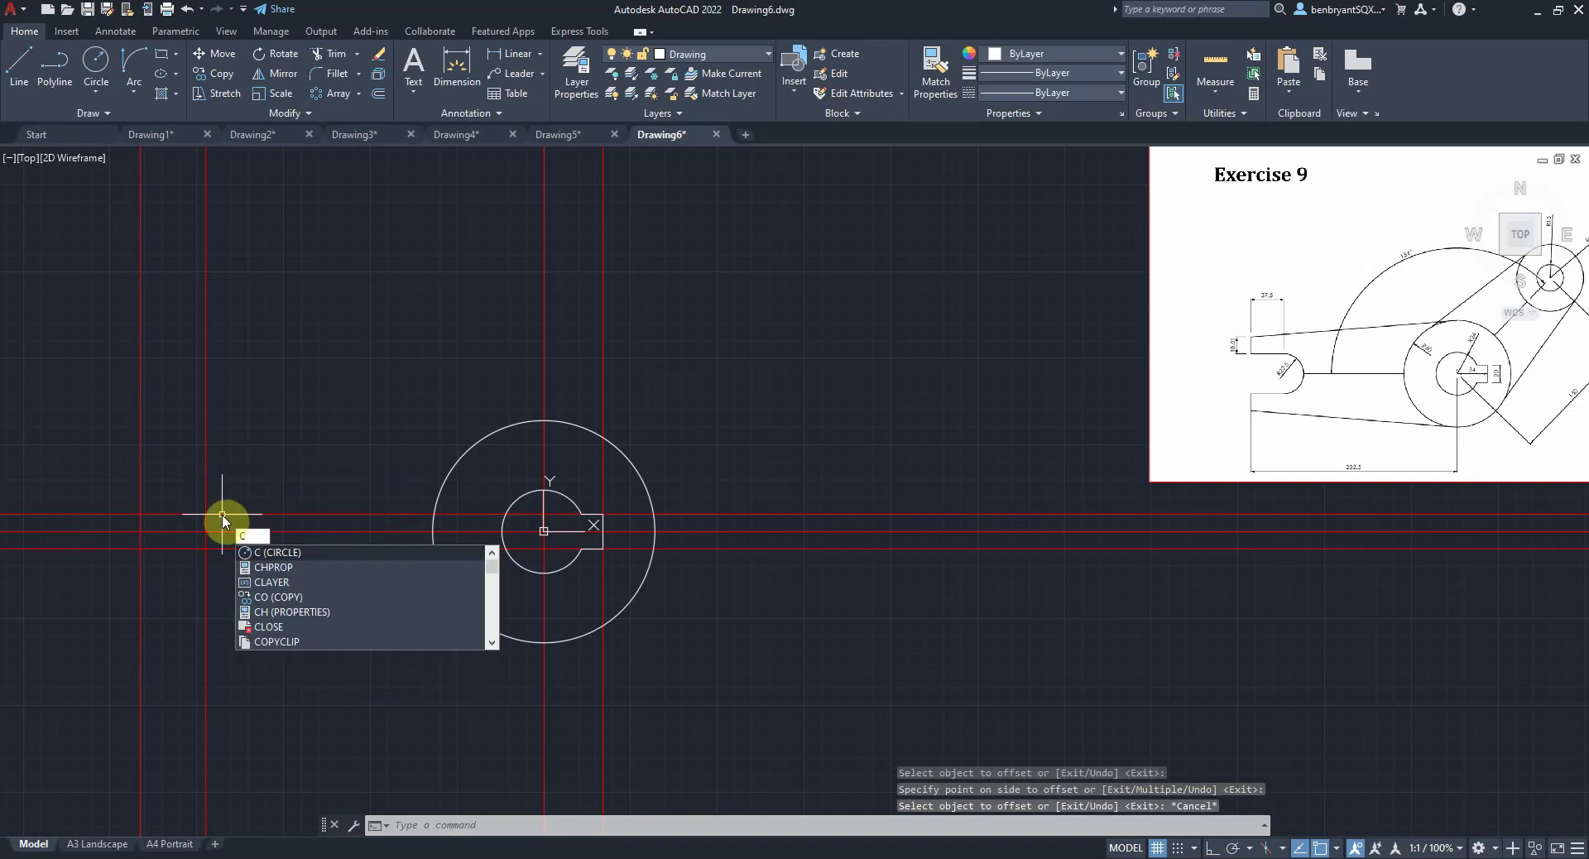
pyautogui.press('Return')
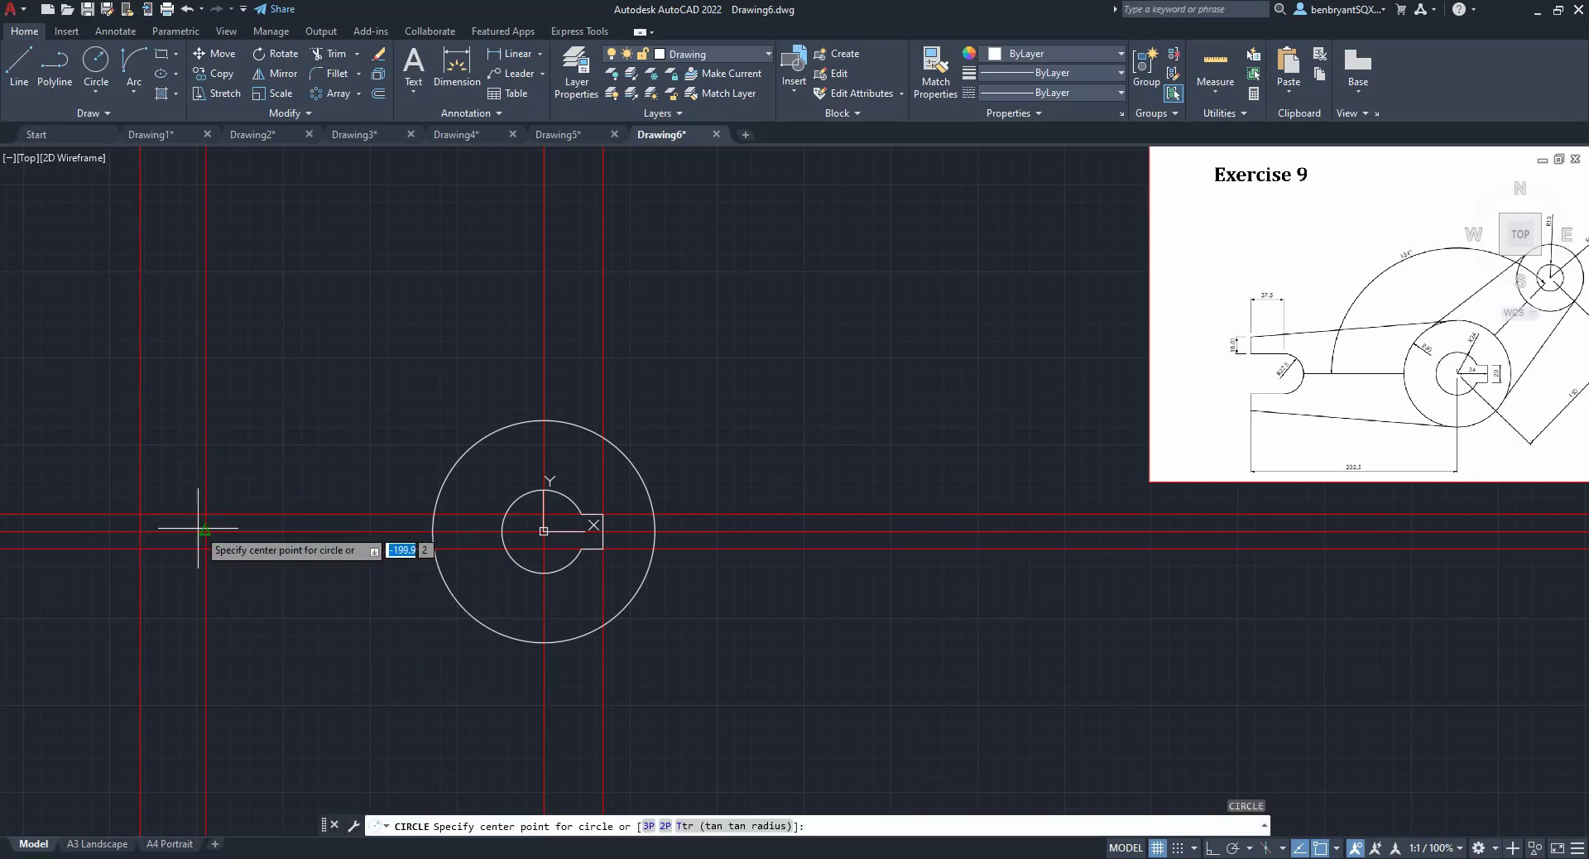
pyautogui.click(205, 532)
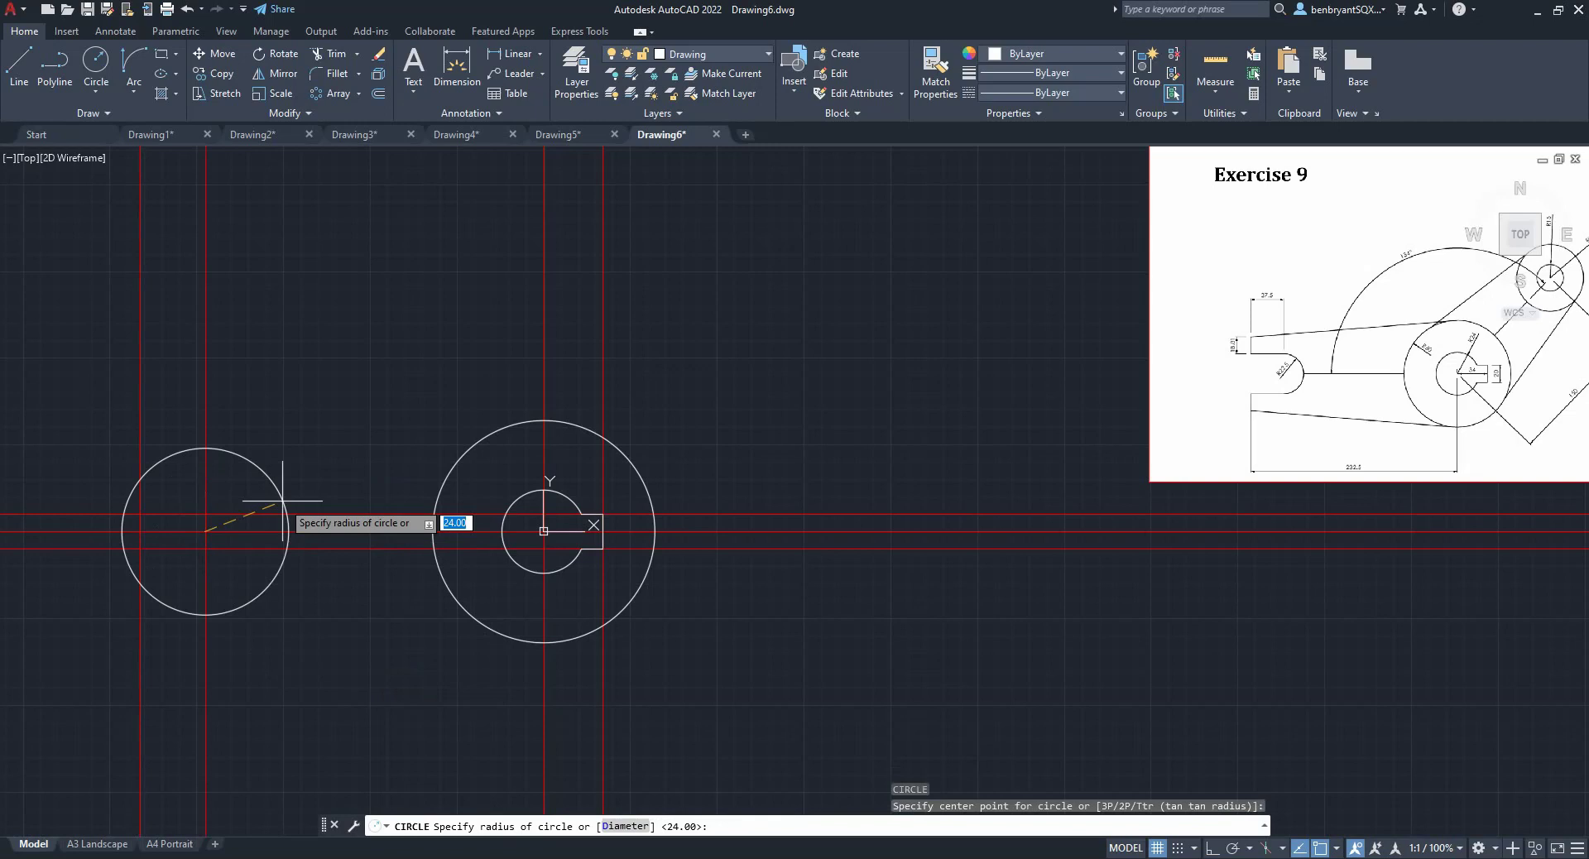
pyautogui.write('22.5')
pyautogui.press('Return')
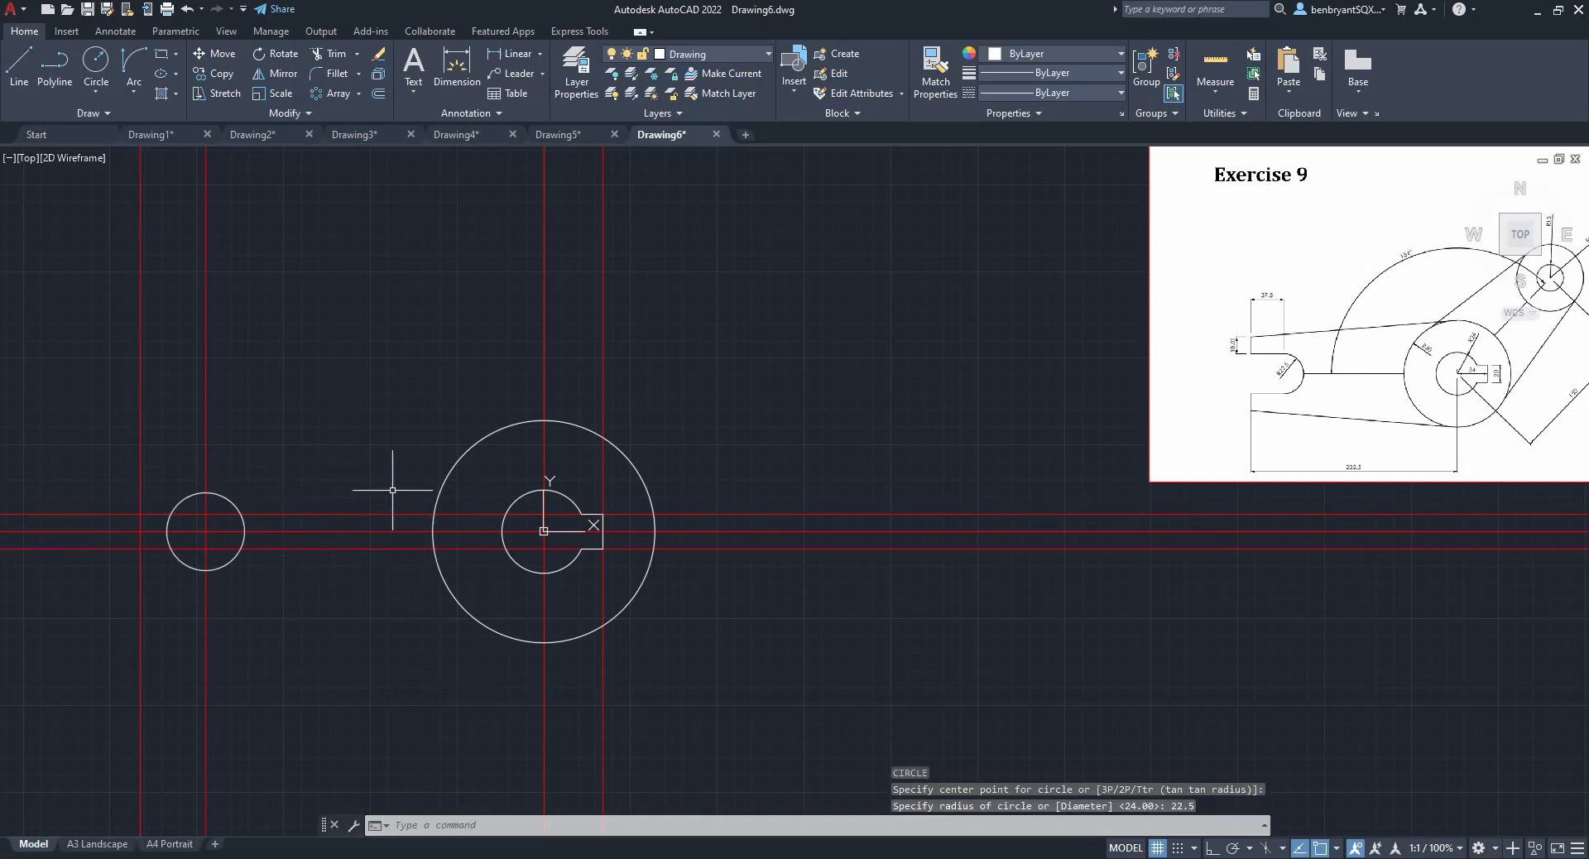
# - Offset the horizontal centre construction line 22.5 mm upwards to mark the slot's upper edge
pyautogui.click(286, 497)
pyautogui.write('ofset')
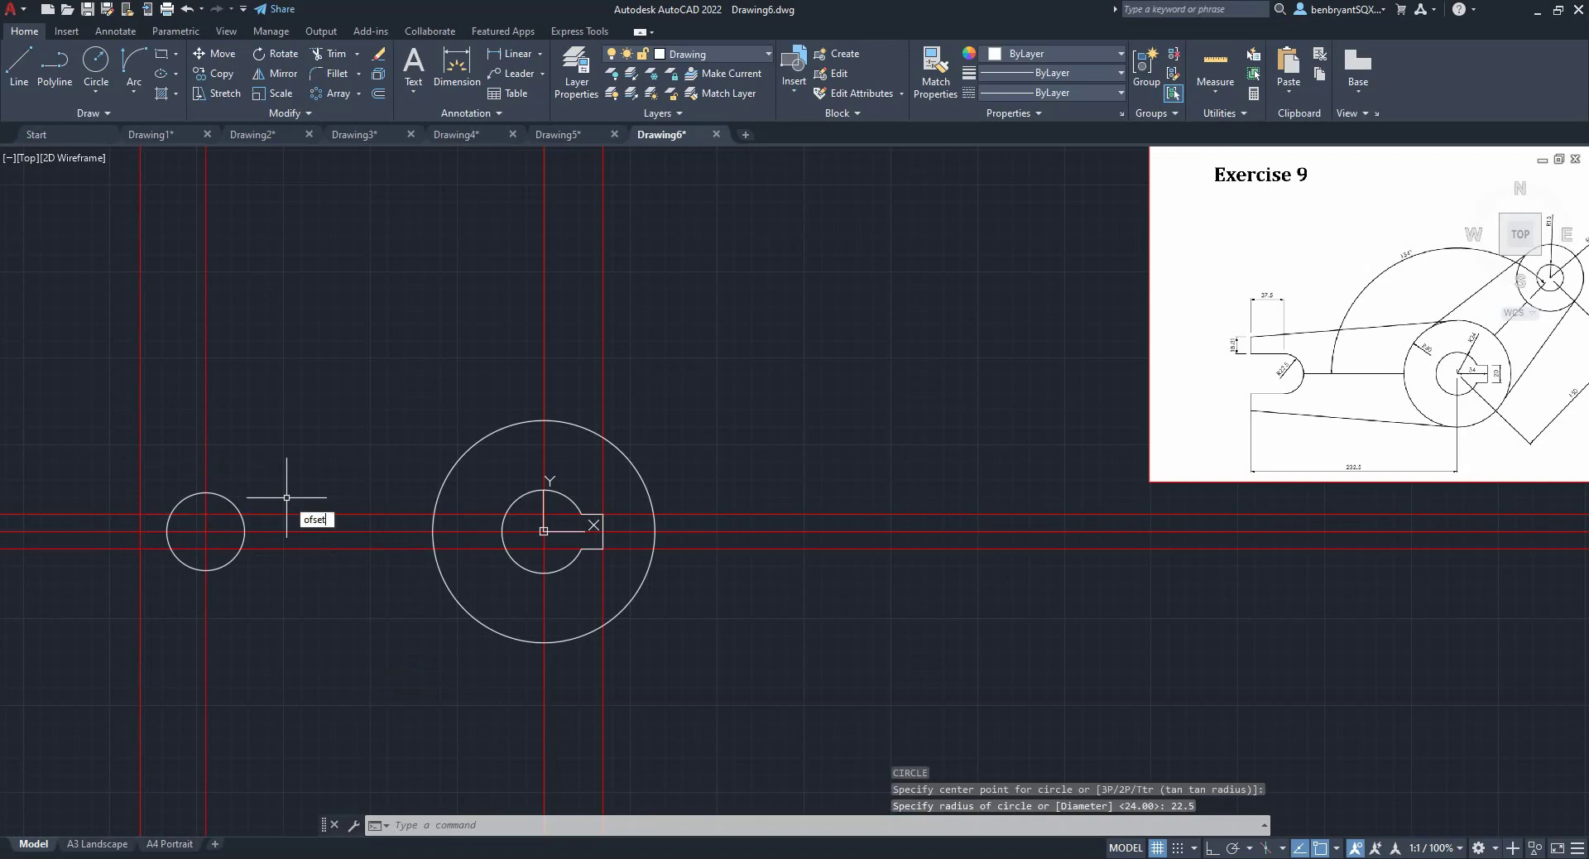
pyautogui.press('Return')
pyautogui.write('22.5')
pyautogui.press('Return')
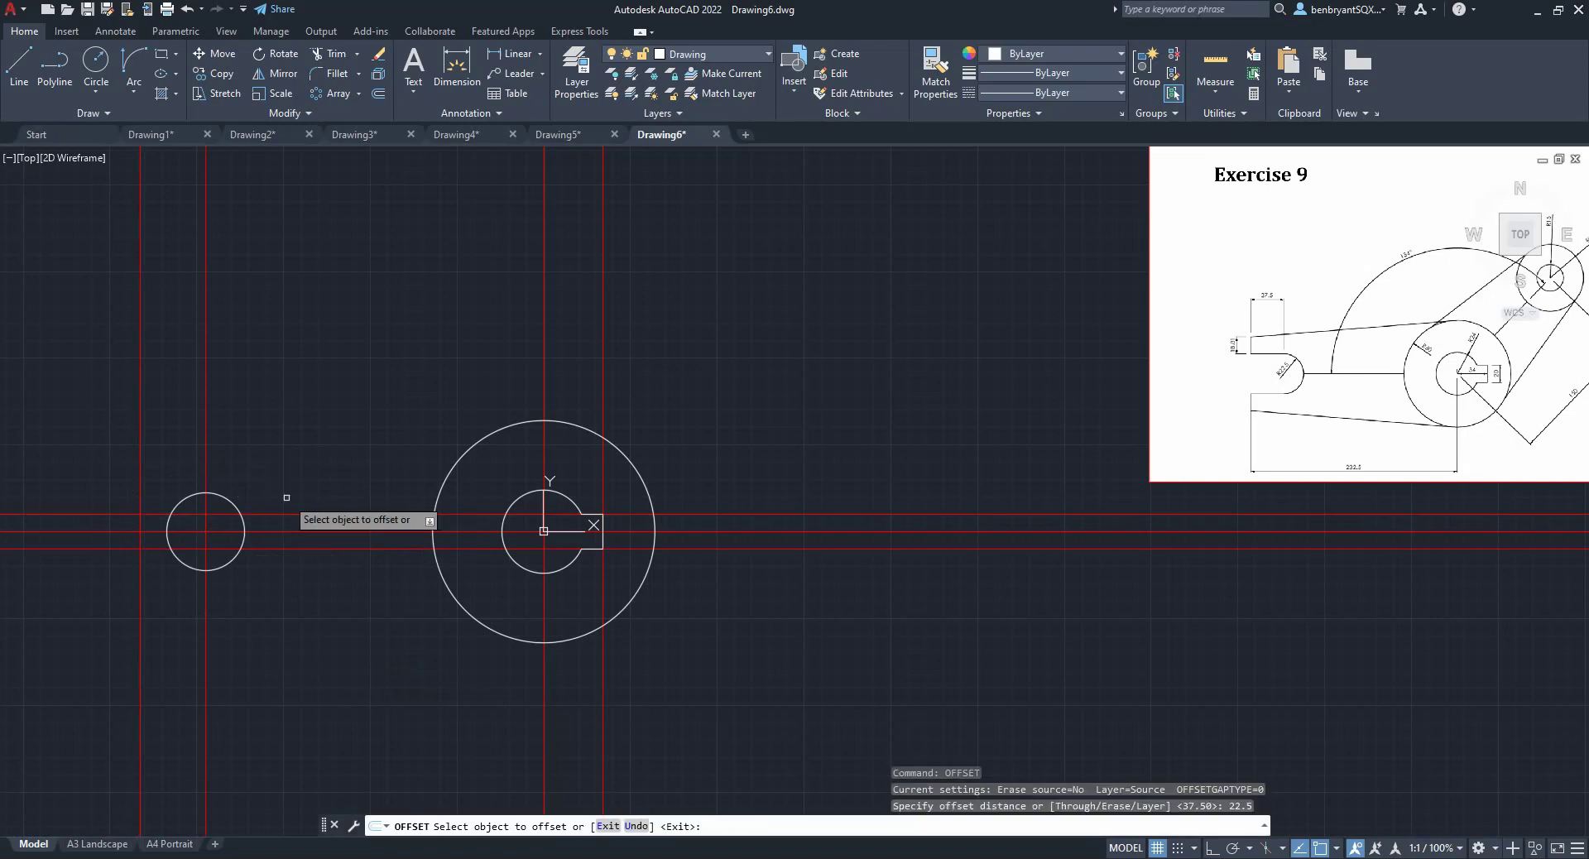
pyautogui.click(264, 530)
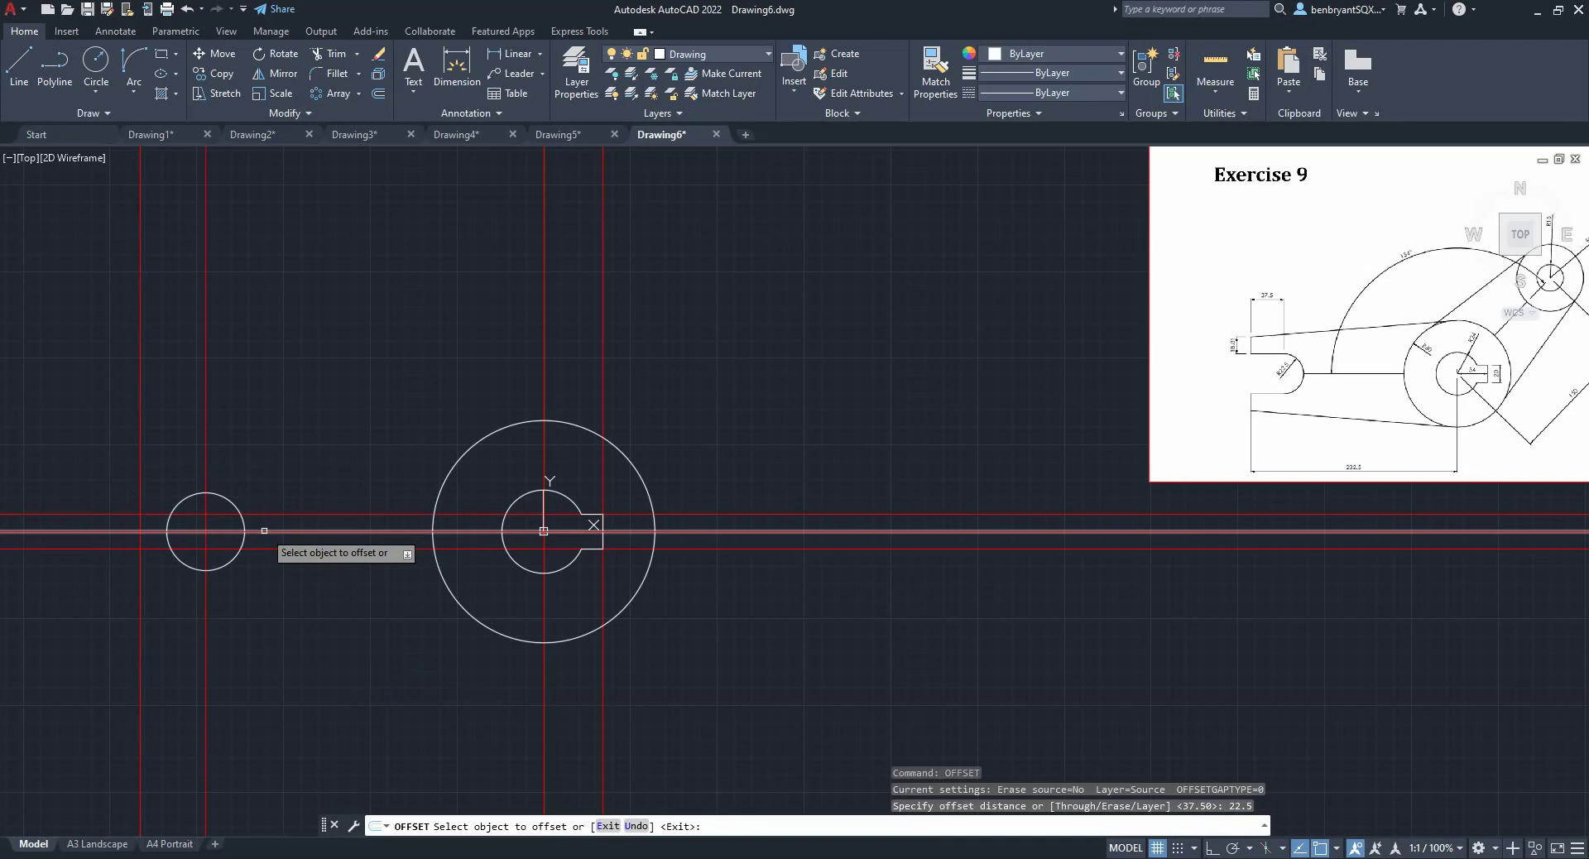
pyautogui.click(266, 499)
pyautogui.press('Return')
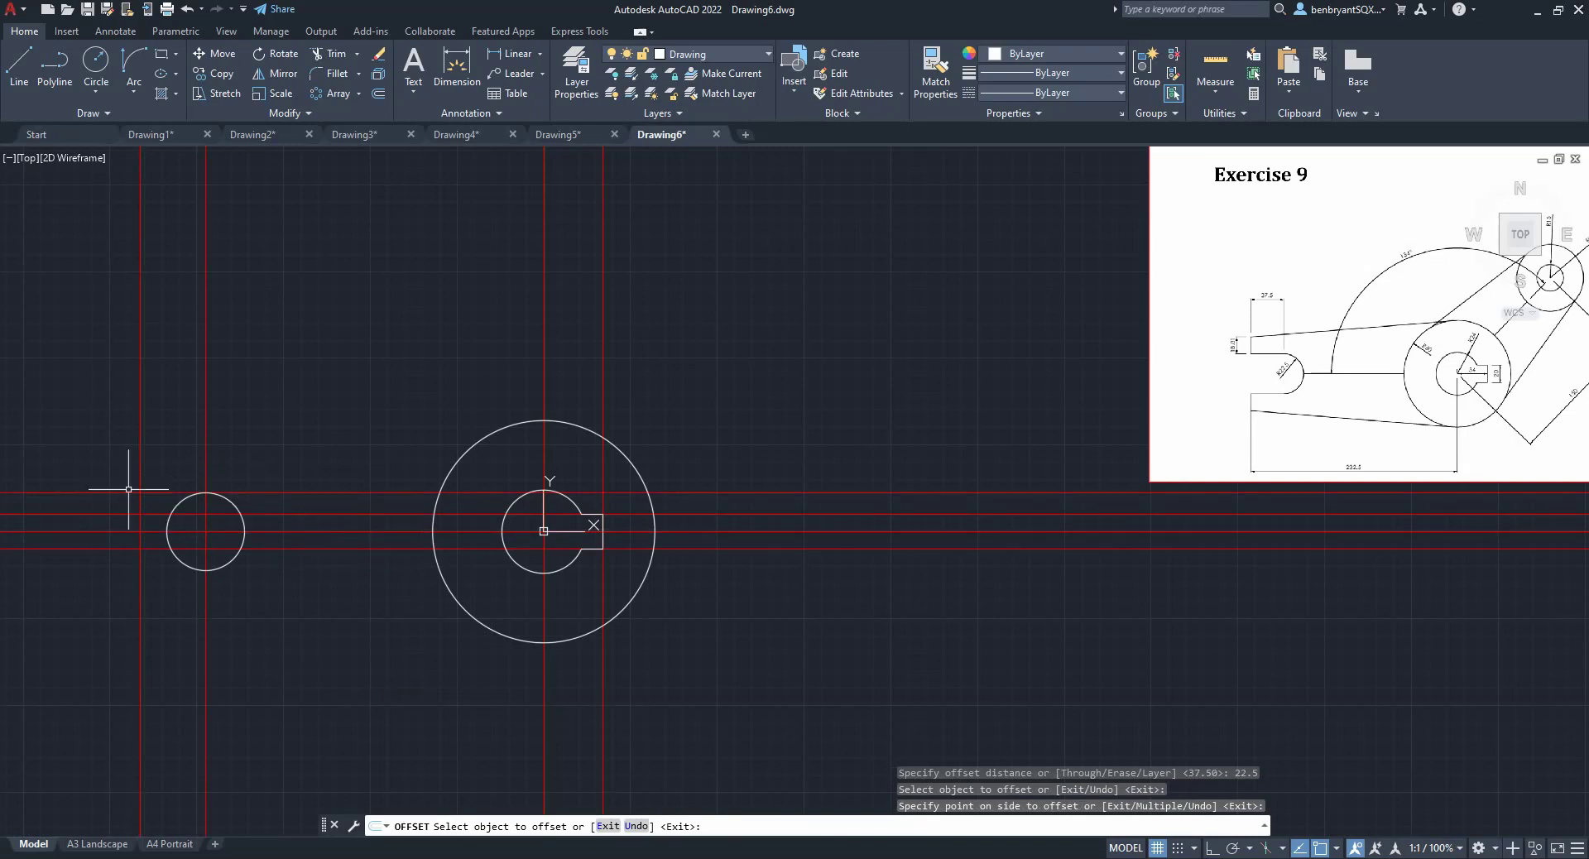
# - Offset the slot's upper-edge construction line 18.81 mm upwards to mark the fork's outer corner
pyautogui.press('Return')
pyautogui.write('18.')
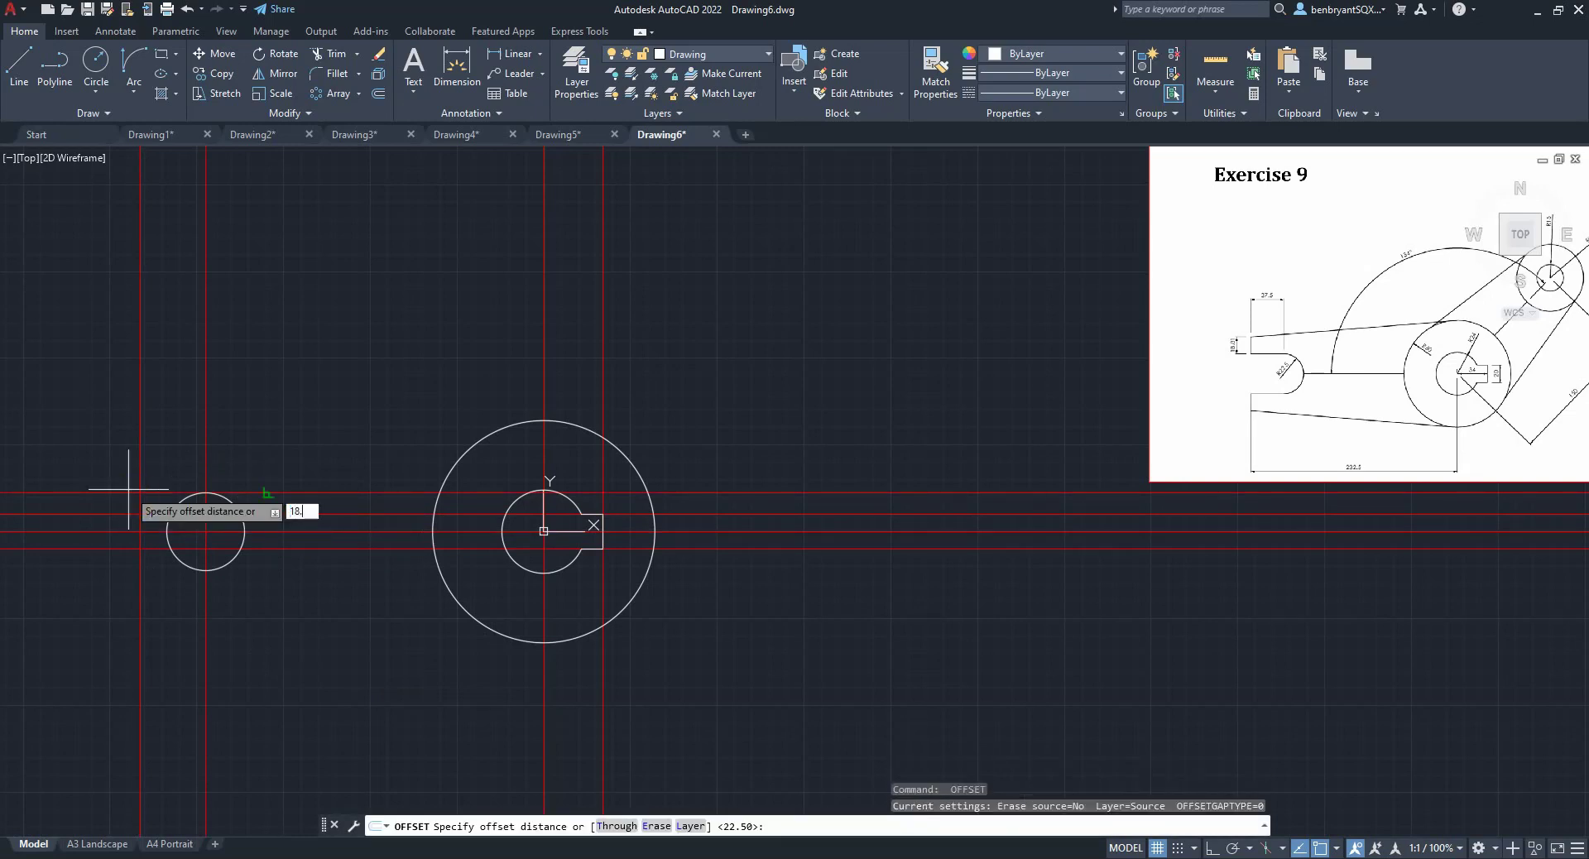
pyautogui.write('81')
pyautogui.press('Return')
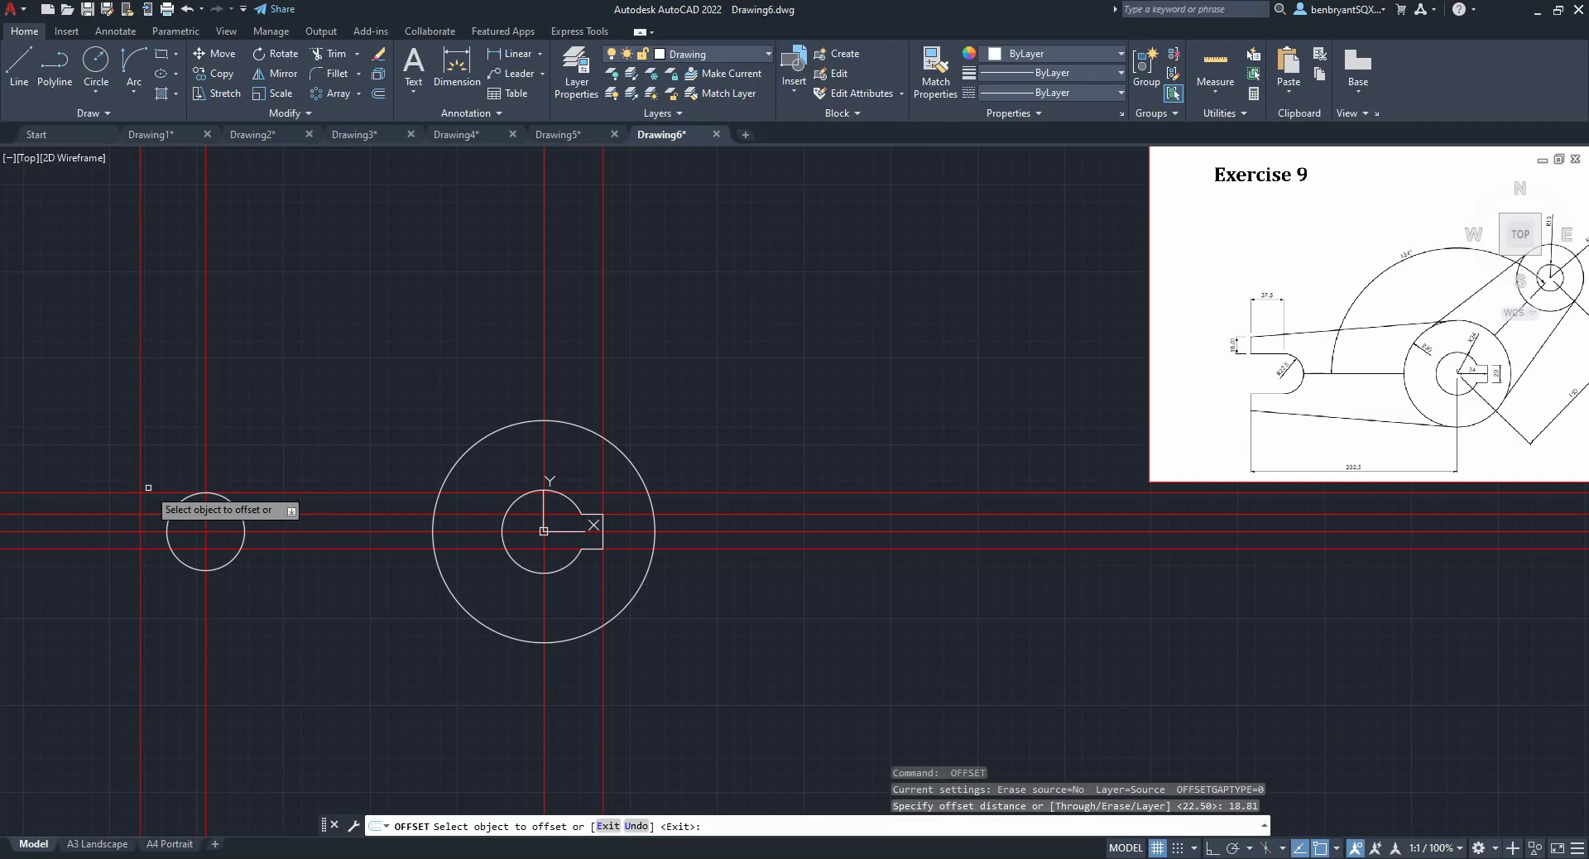
pyautogui.click(153, 492)
pyautogui.click(169, 460)
pyautogui.press('Escape')
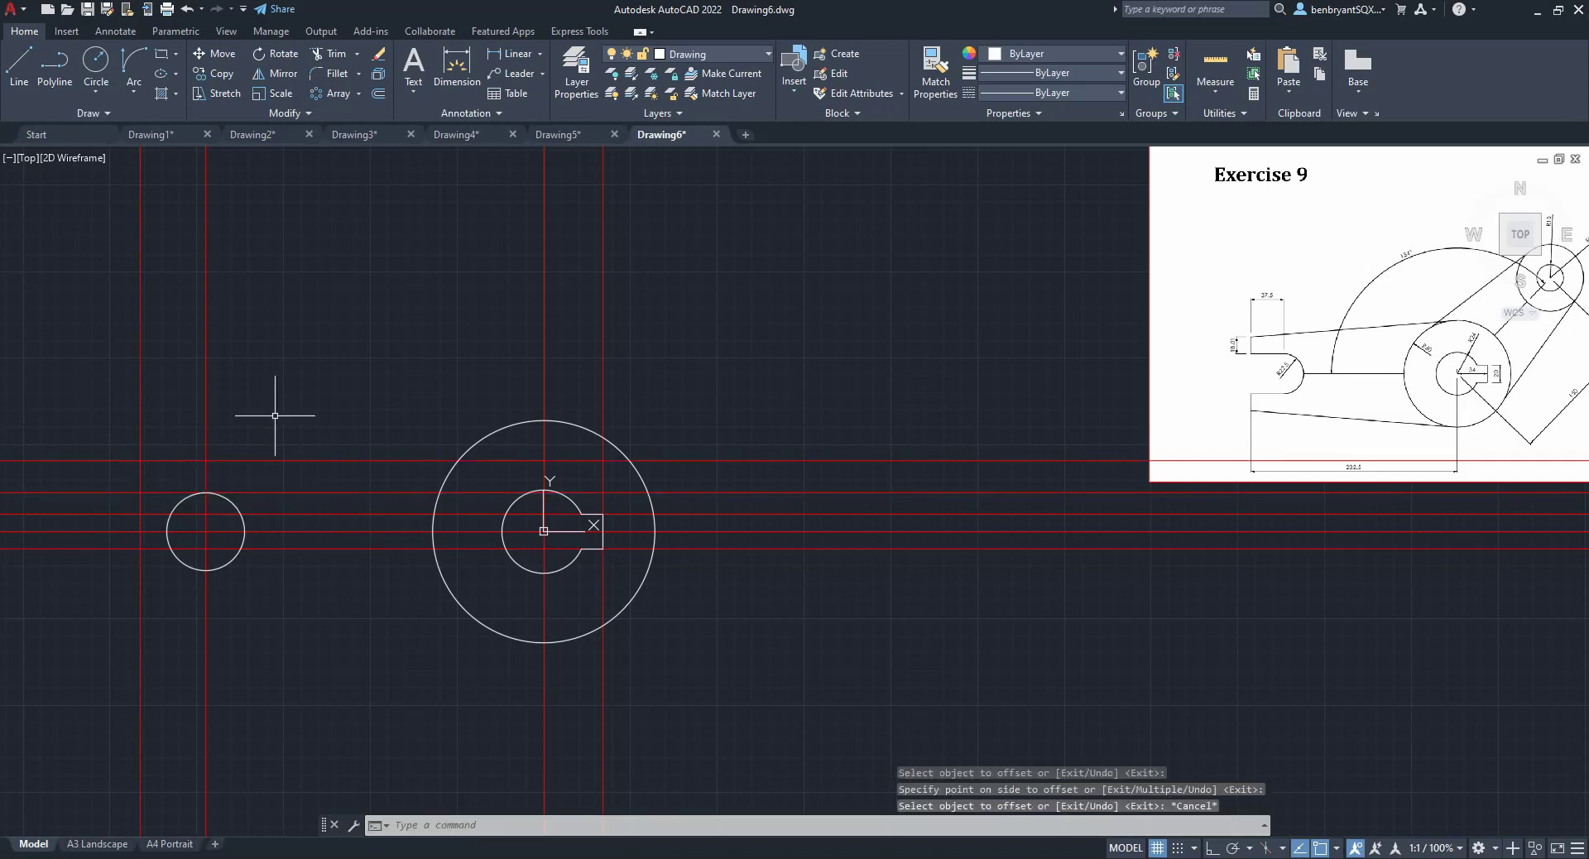
# - Draw a line from the fork's upper outer corner tangent to the hub's outer circle, and review the active object snaps
pyautogui.click(15, 49)
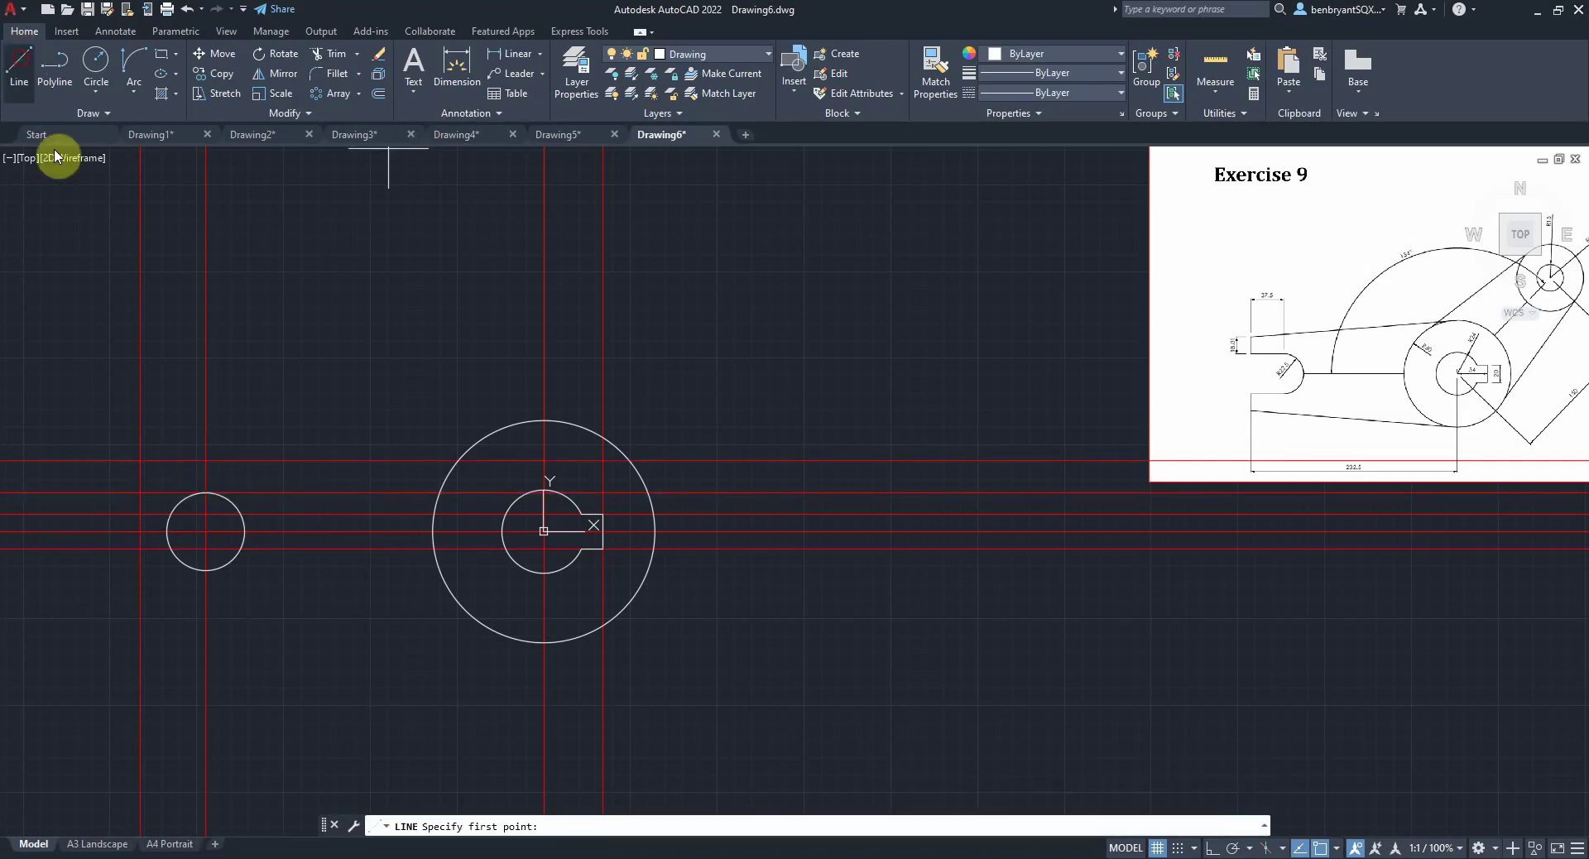
pyautogui.click(141, 459)
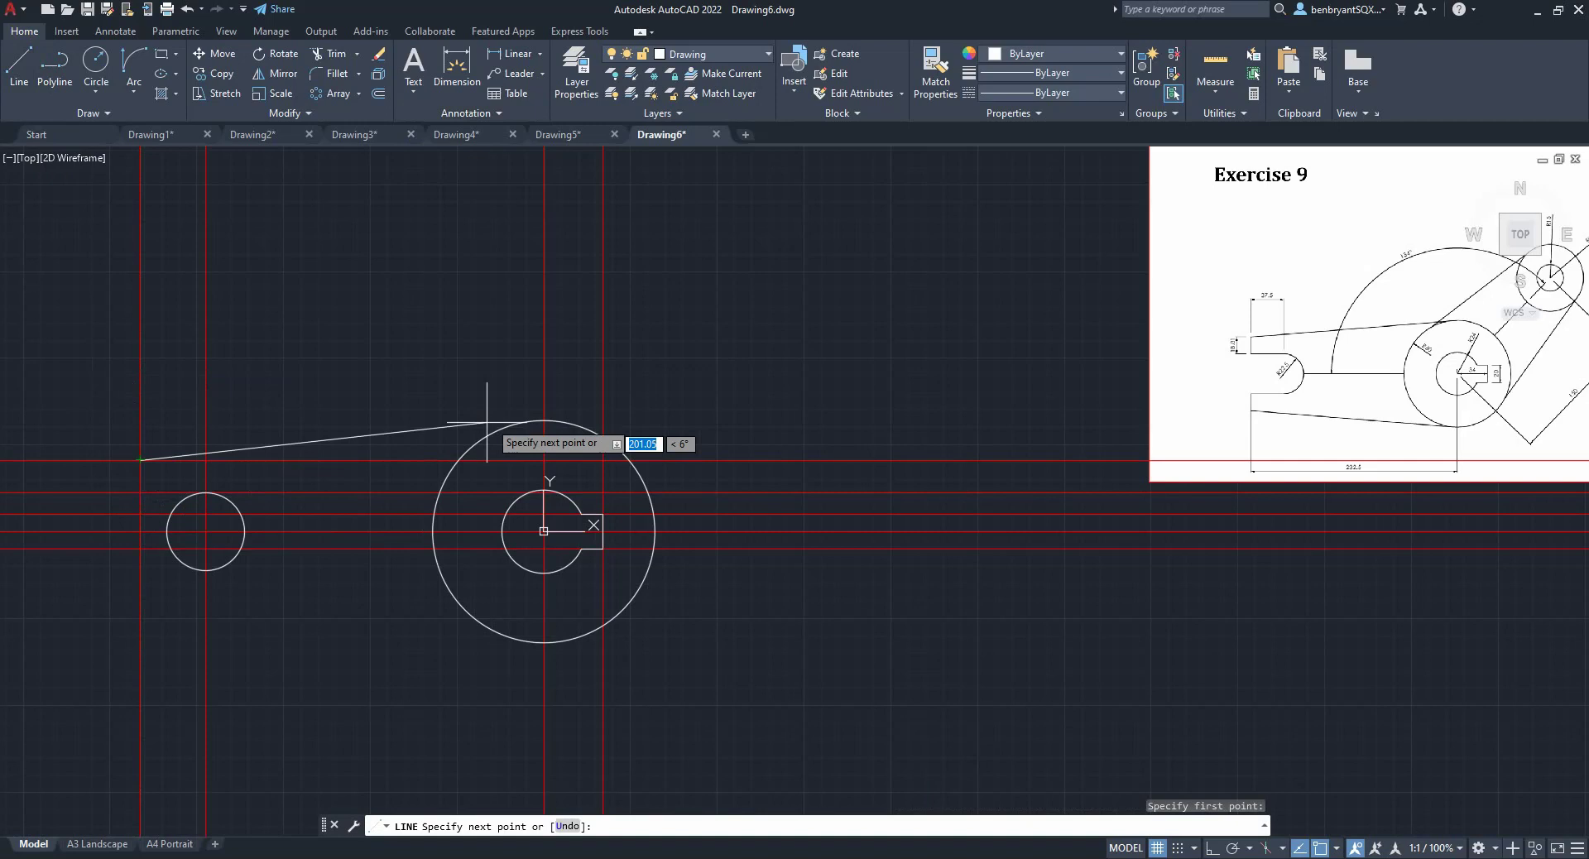
pyautogui.click(519, 419)
pyautogui.press('Escape')
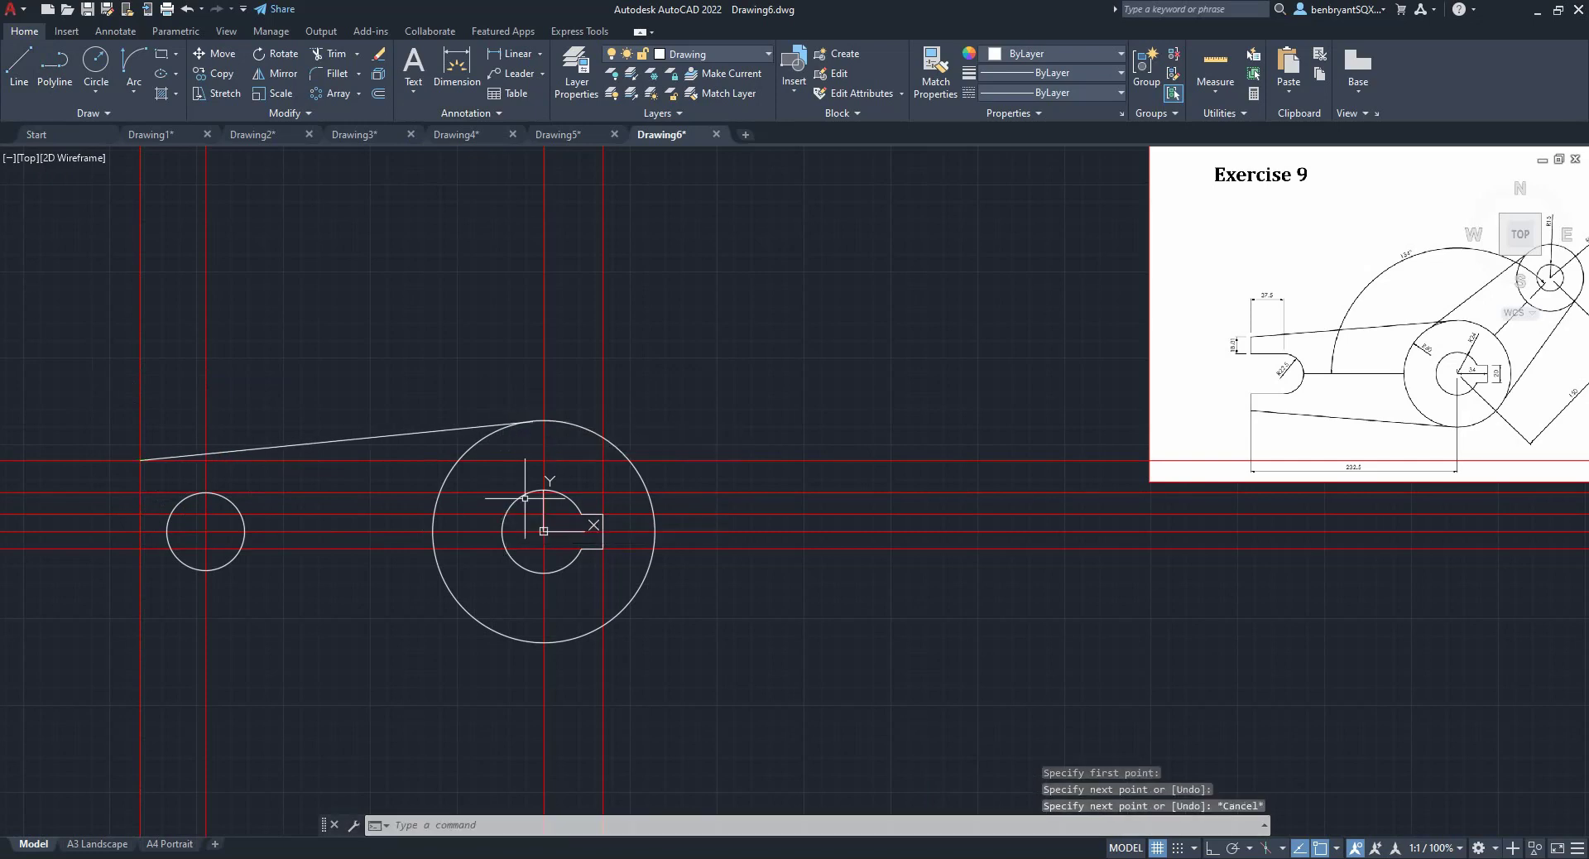
pyautogui.click(1337, 848)
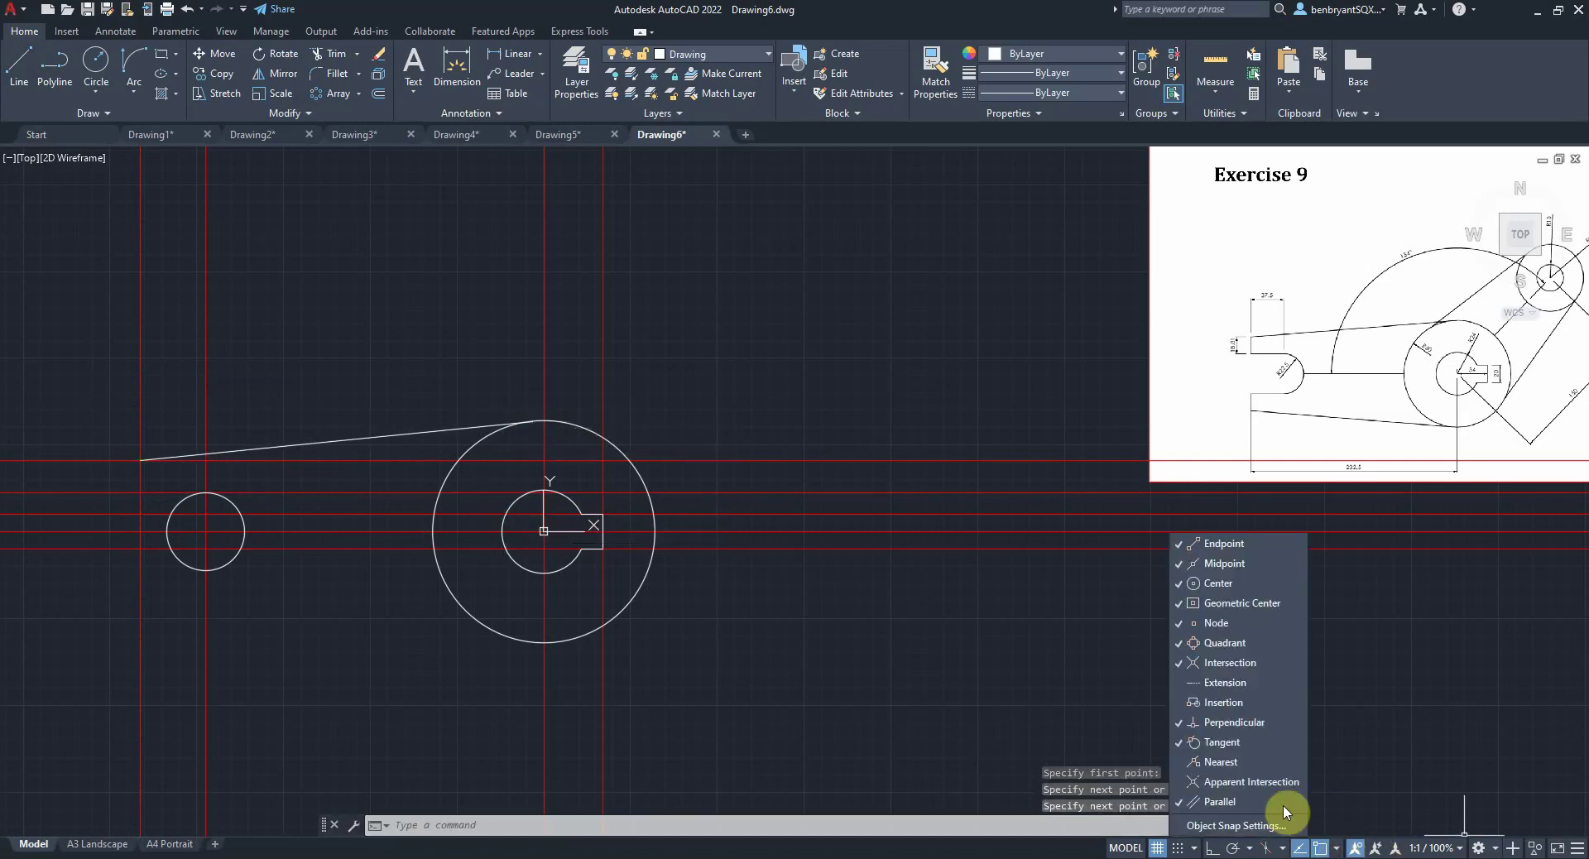
pyautogui.click(901, 672)
# - Draw the fork's upper end face from the outer corner down to the slot edge, and continue along that edge to the circle's top
pyautogui.write('l')
pyautogui.press('Return')
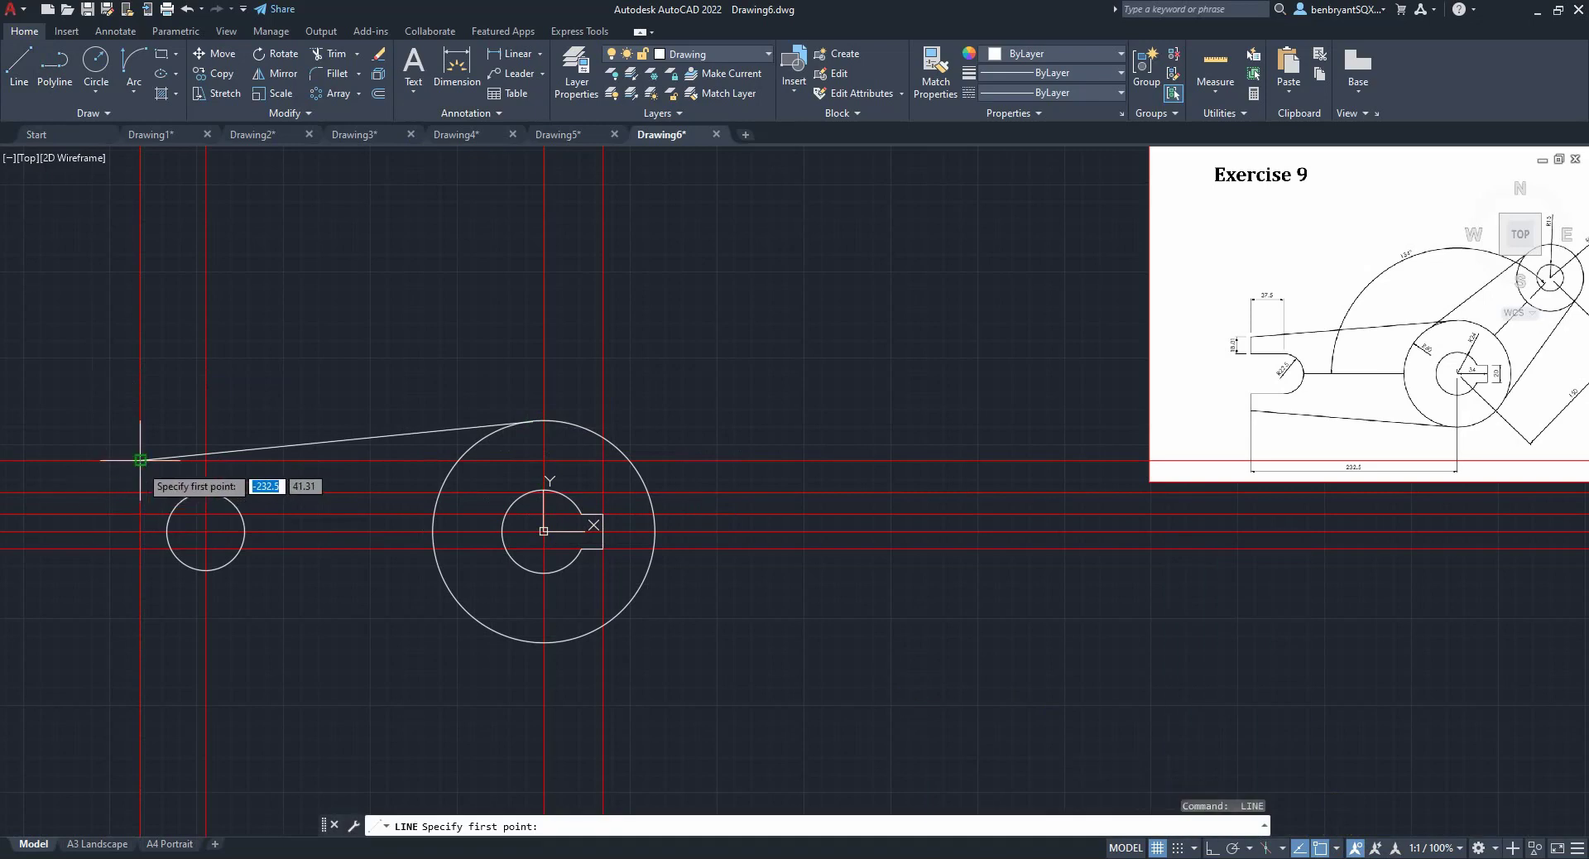
pyautogui.click(141, 460)
pyautogui.click(205, 491)
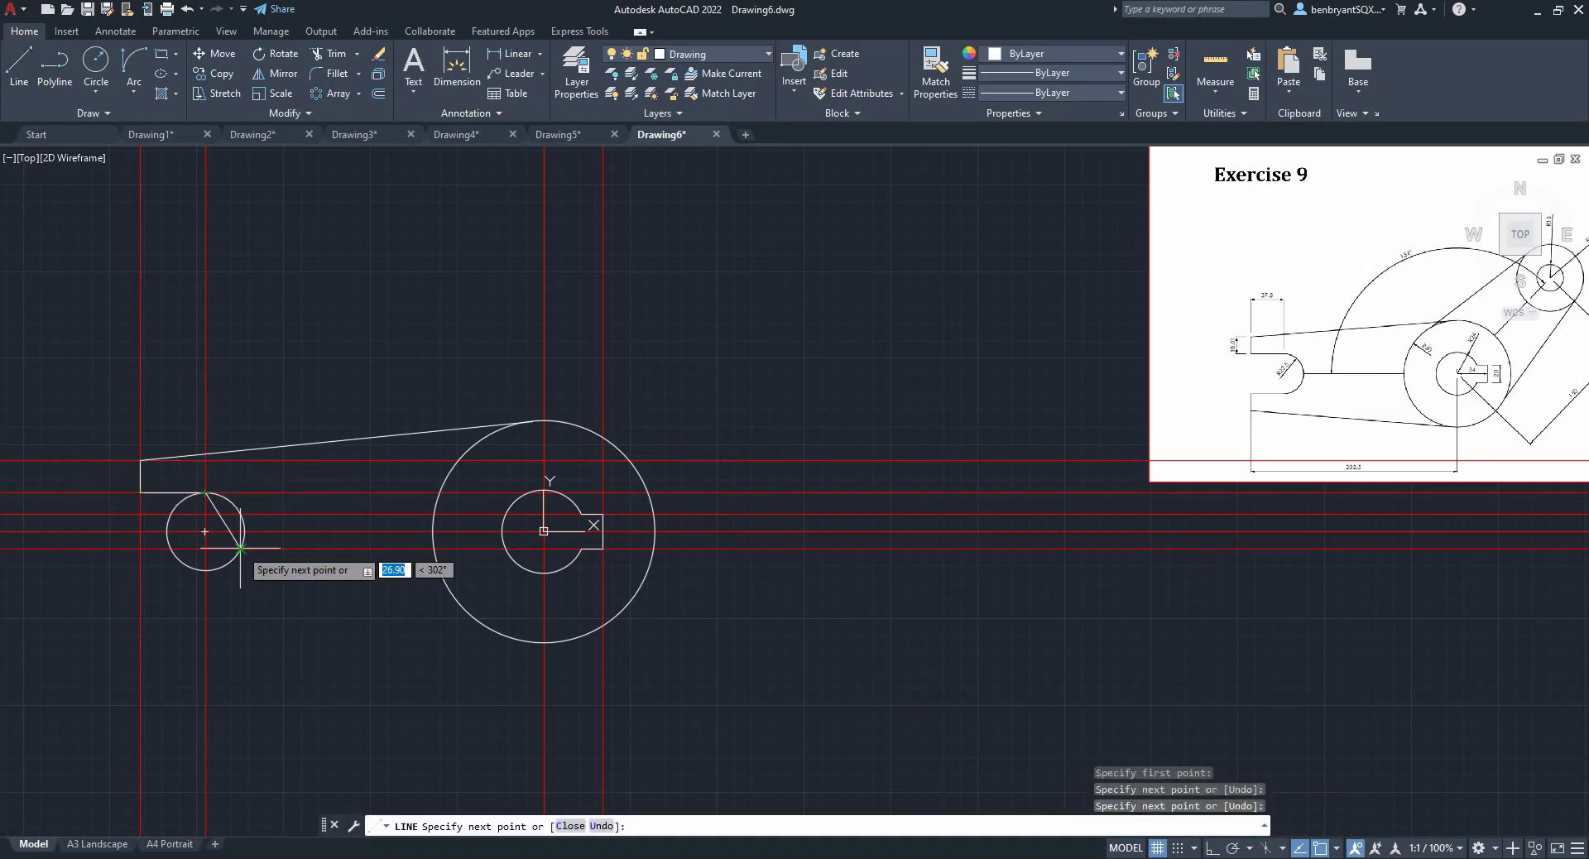
pyautogui.press('Escape')
# - Trim away the left half of the slot circle, leaving the semicircular slot end
pyautogui.scroll(2, 197, 553)
pyautogui.moveTo(197, 553); pyautogui.dragTo(508, 573, button='middle')
pyautogui.write('t')
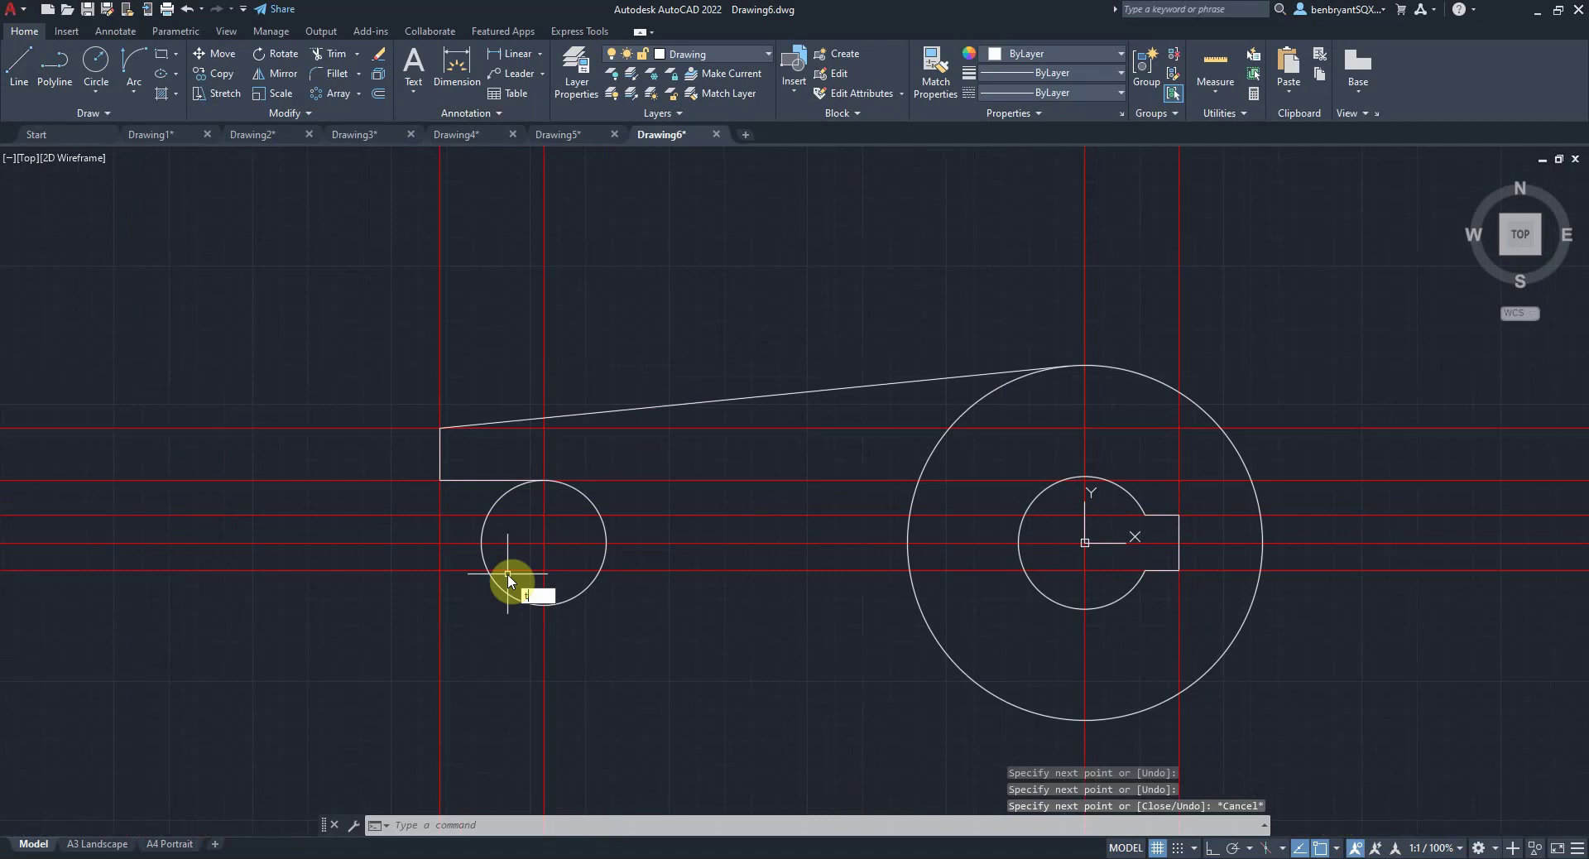
pyautogui.write('rim')
pyautogui.press('Return')
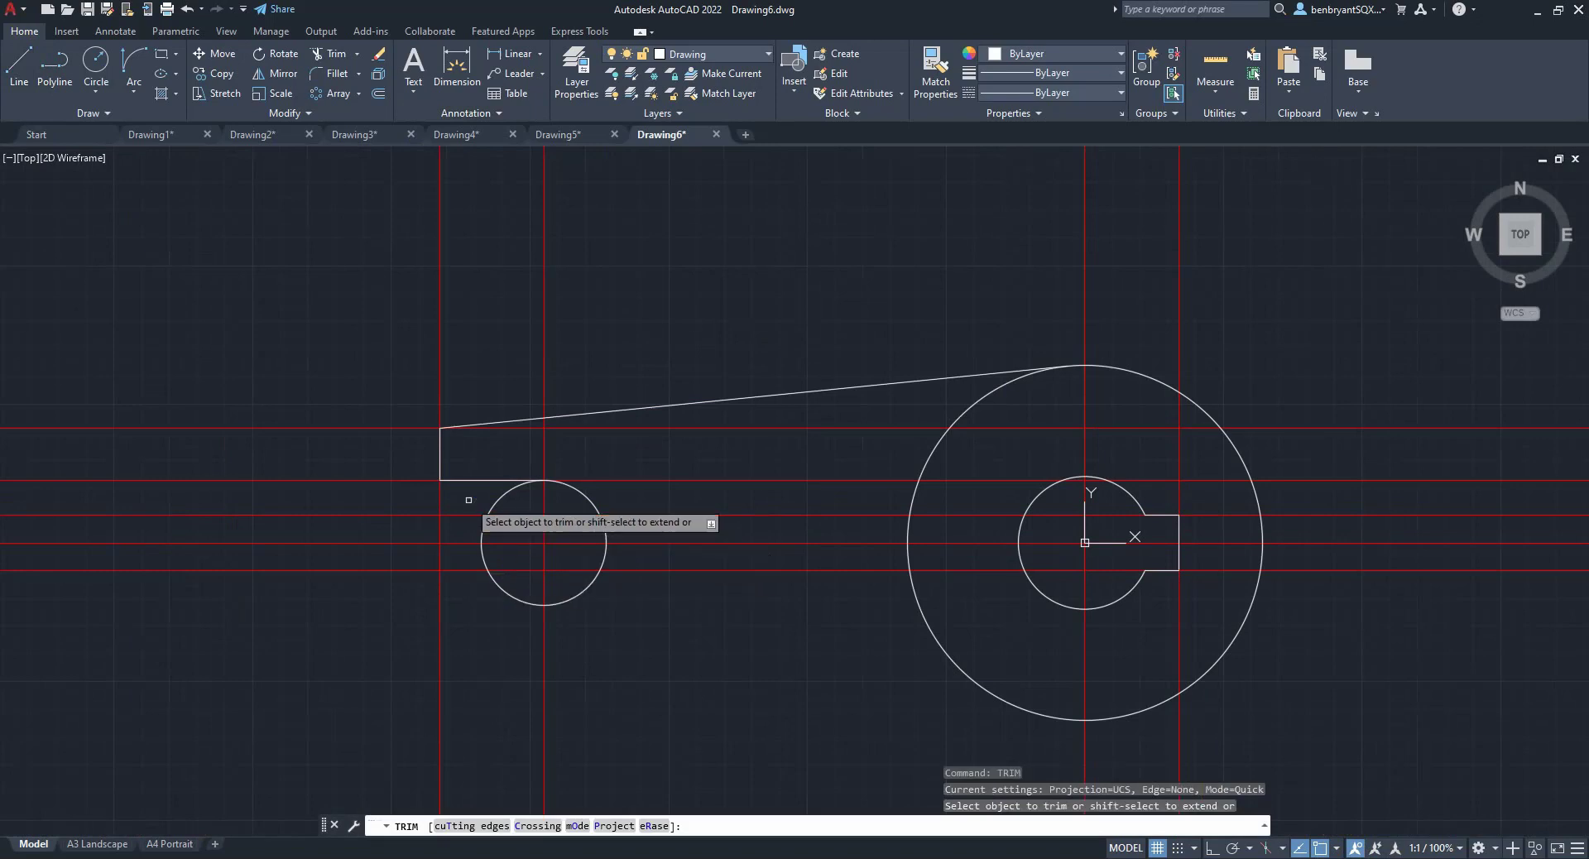
pyautogui.moveTo(472, 499)
pyautogui.mouseDown()
pyautogui.moveTo(514, 499)
pyautogui.moveTo(464, 525)
pyautogui.moveTo(493, 534)
pyautogui.moveTo(467, 546)
pyautogui.moveTo(460, 606)
pyautogui.moveTo(522, 588)
pyautogui.mouseUp()
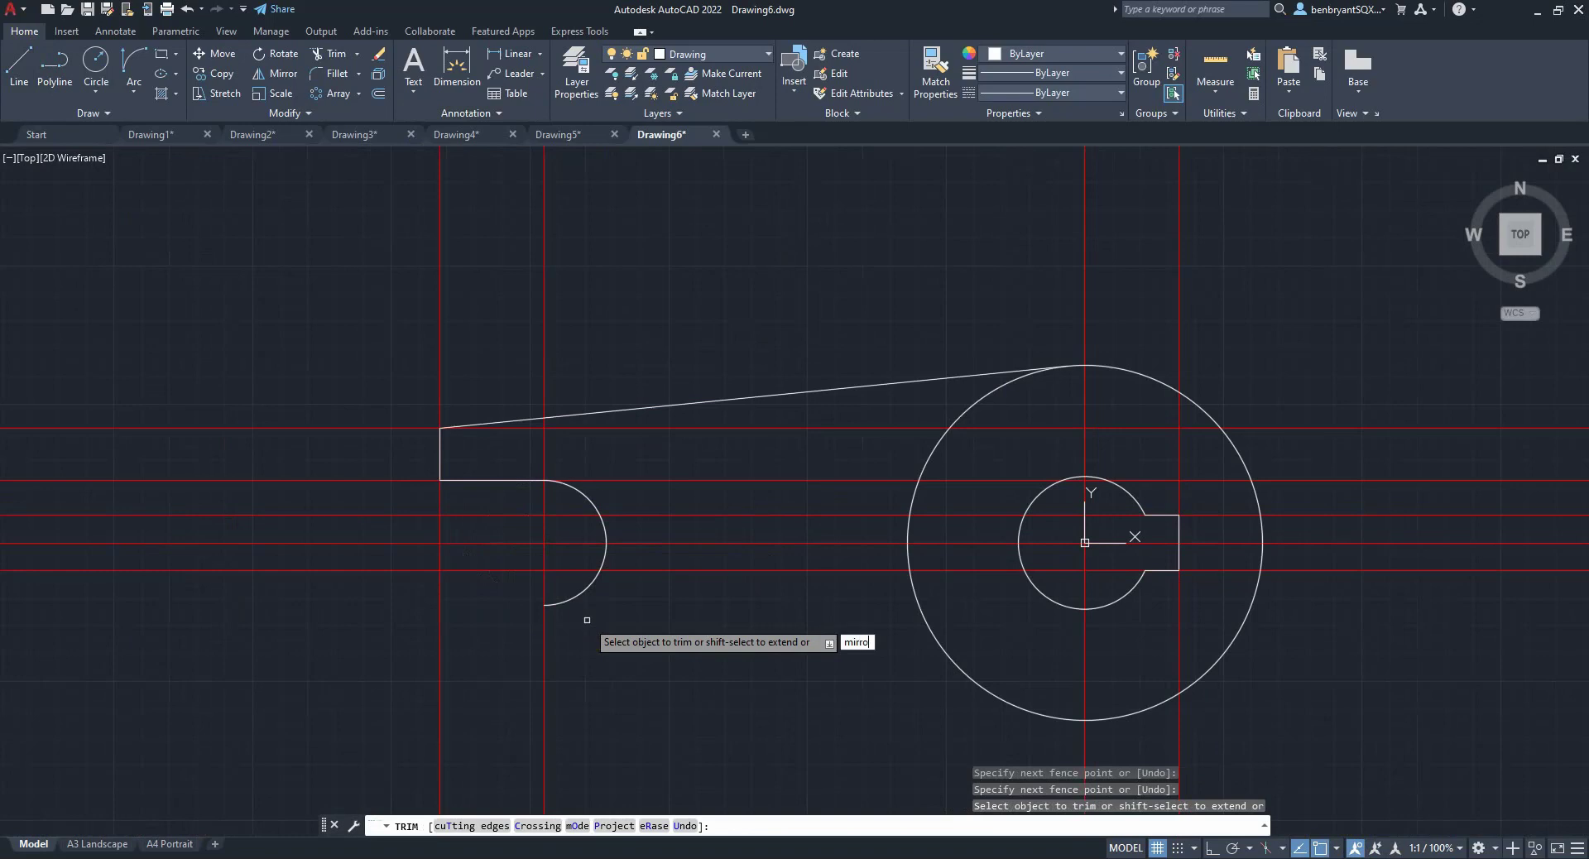
pyautogui.press('Escape')
# - Mirror the fork's slot edge, end face and upper tangent line about the horizontal centreline through 0,0, keeping the source objects
pyautogui.write('mir')
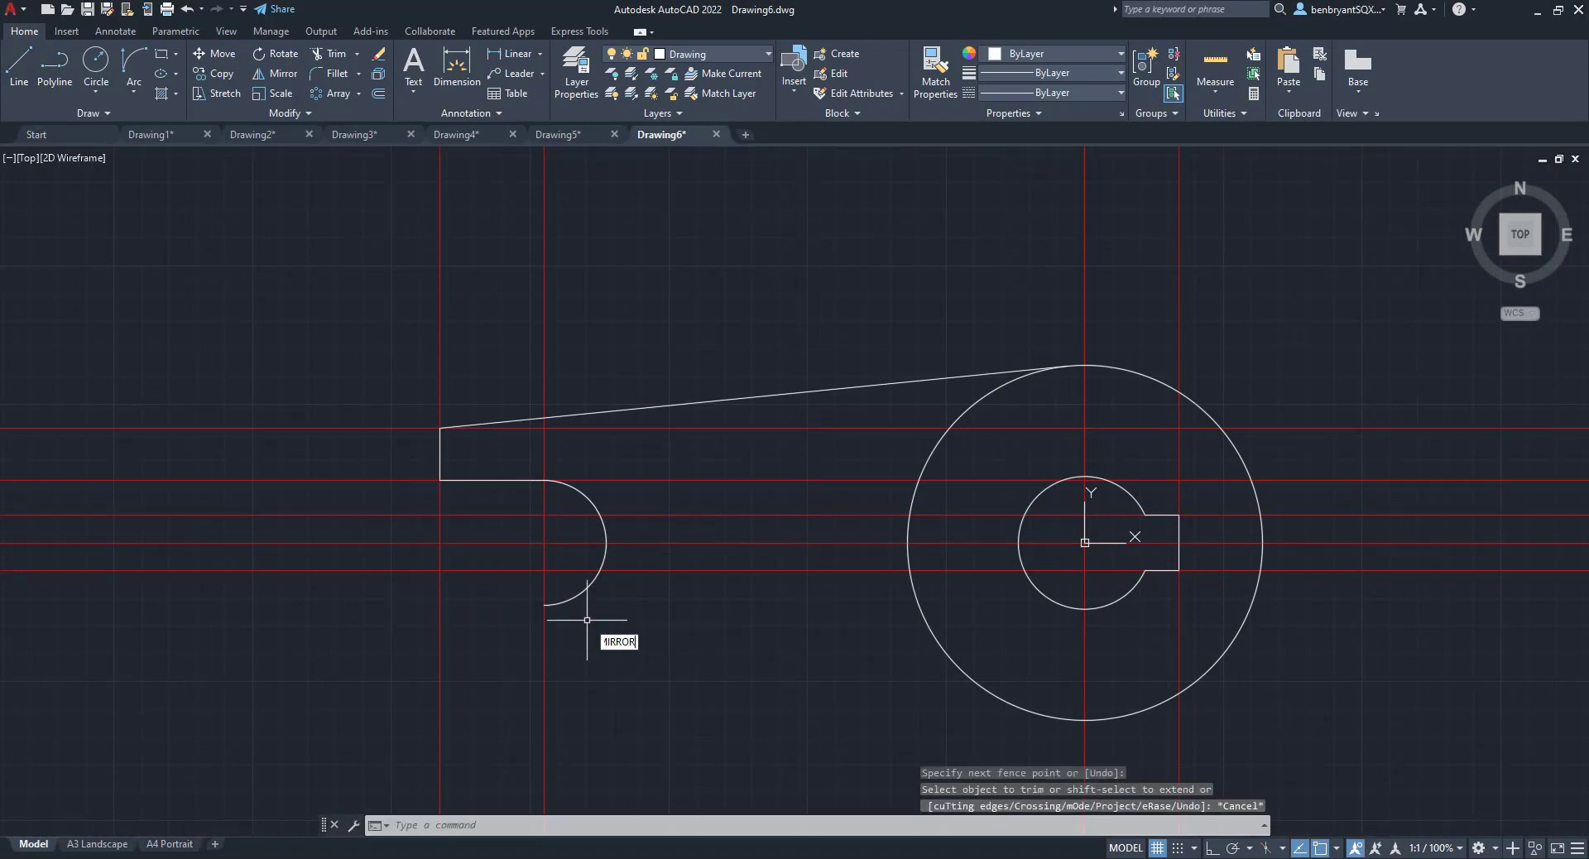
pyautogui.press('Return')
pyautogui.click(489, 481)
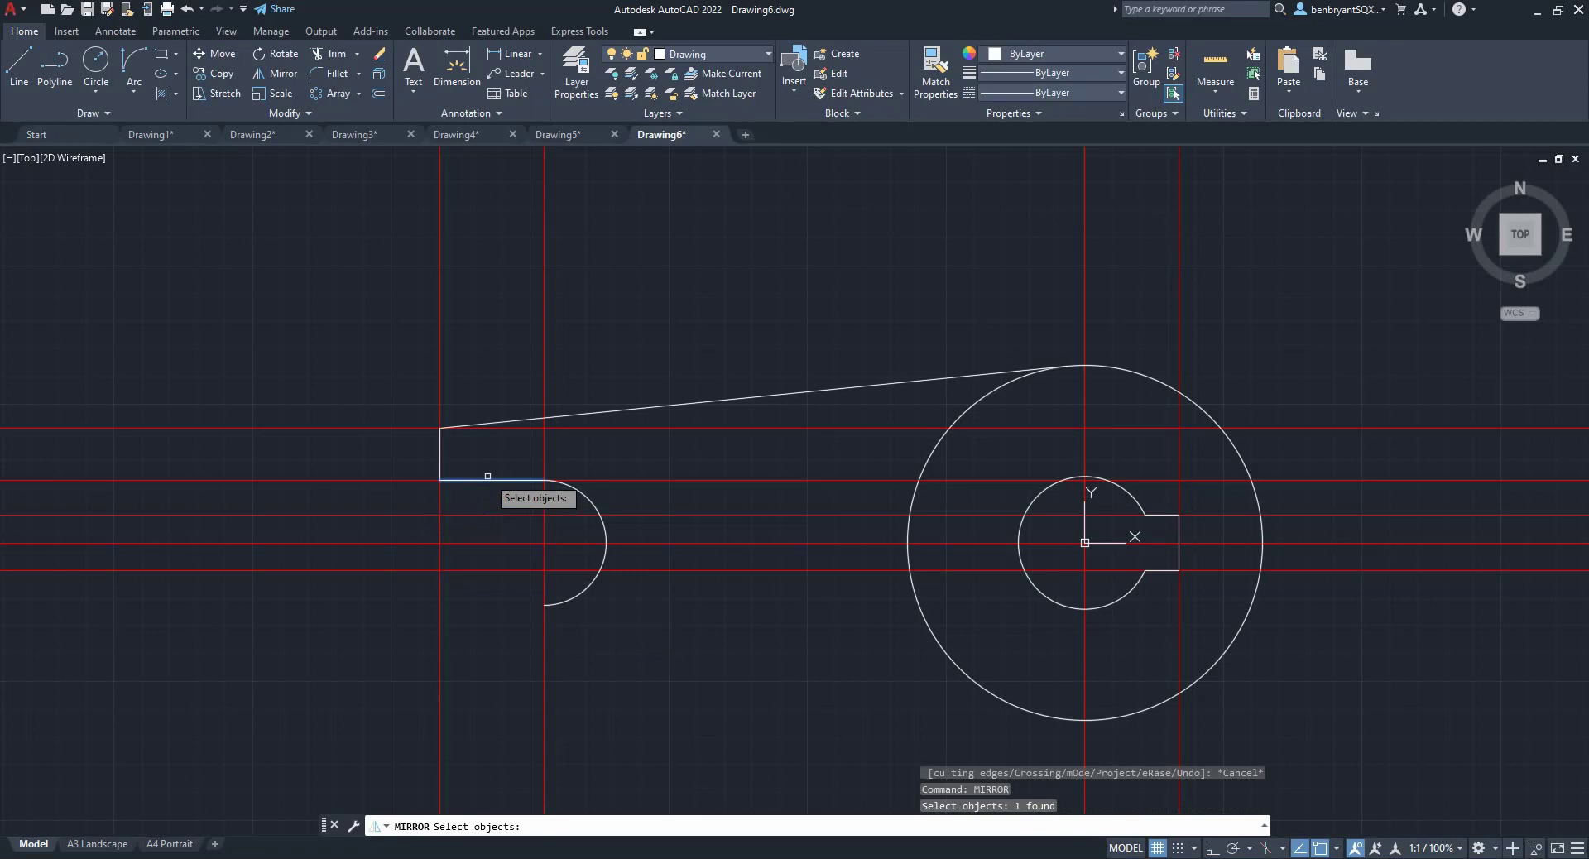
pyautogui.click(439, 454)
pyautogui.click(489, 424)
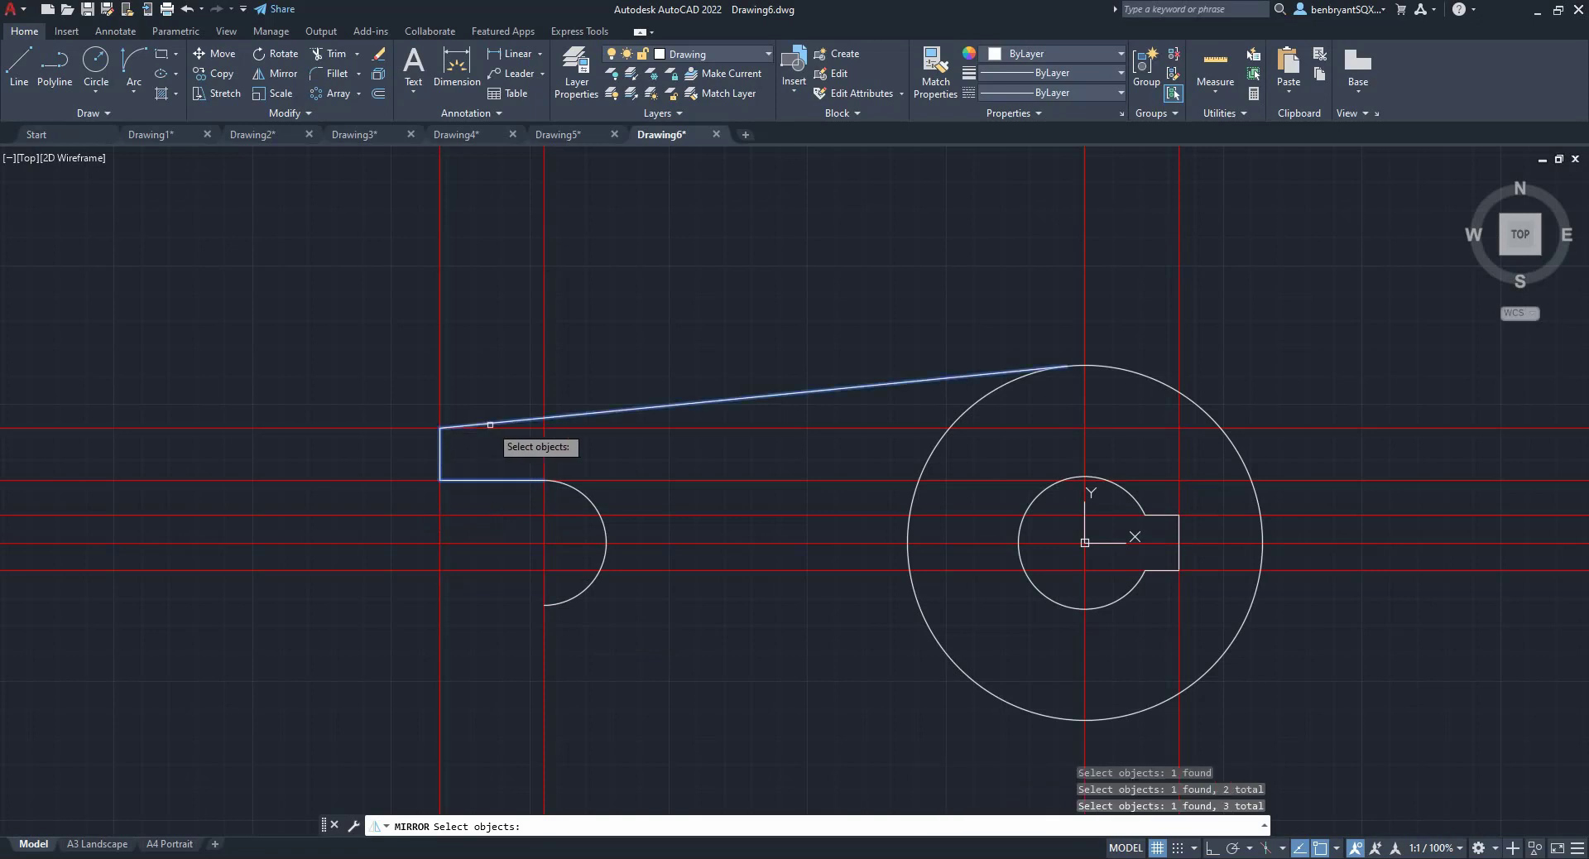
pyautogui.press('Return')
pyautogui.write('0')
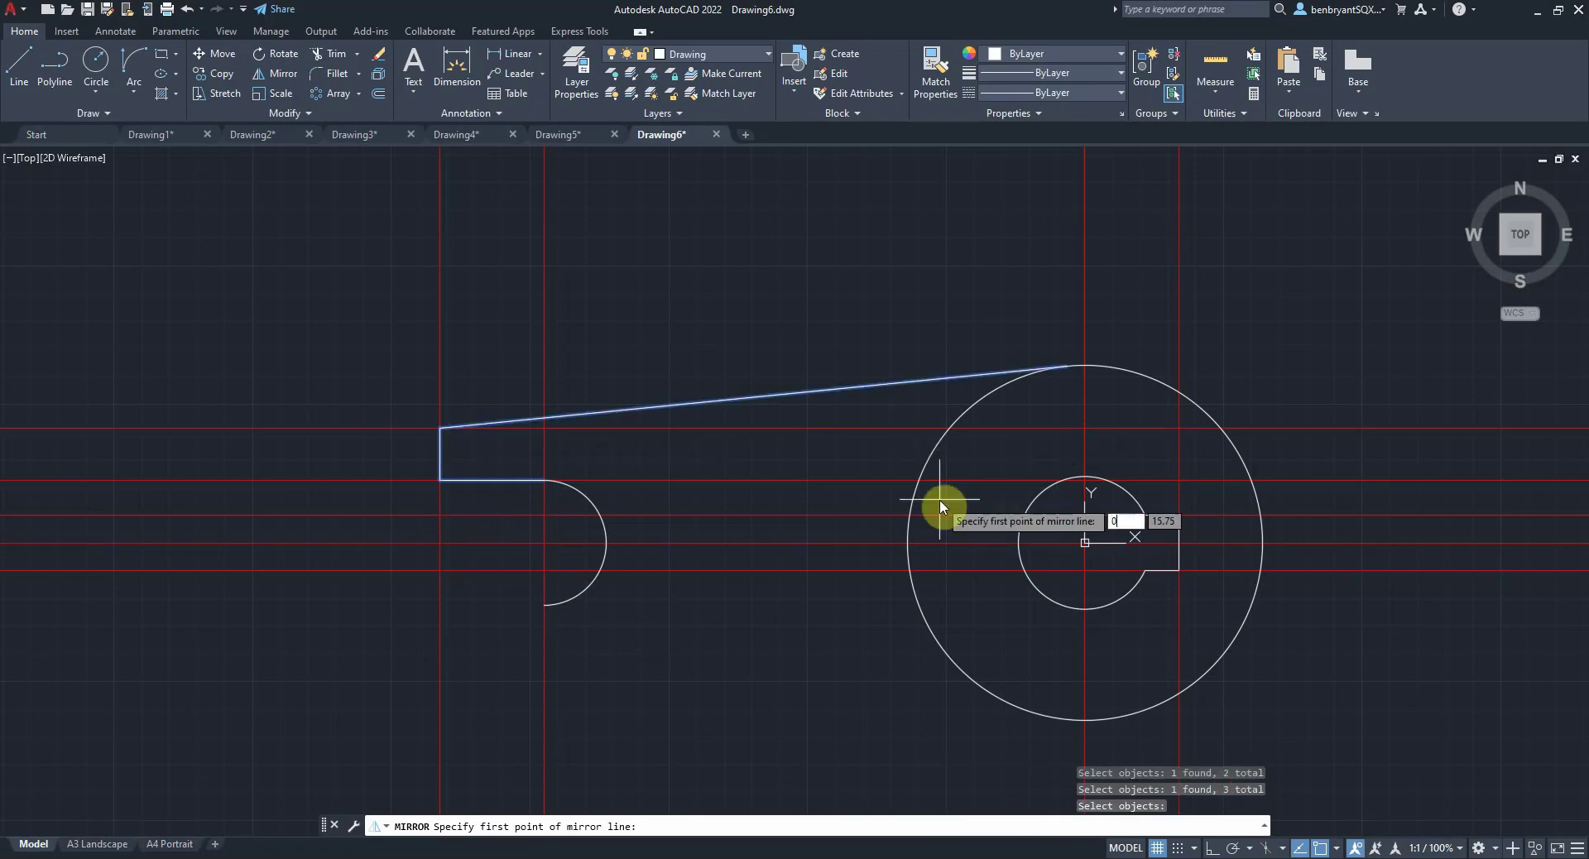
pyautogui.press('Return')
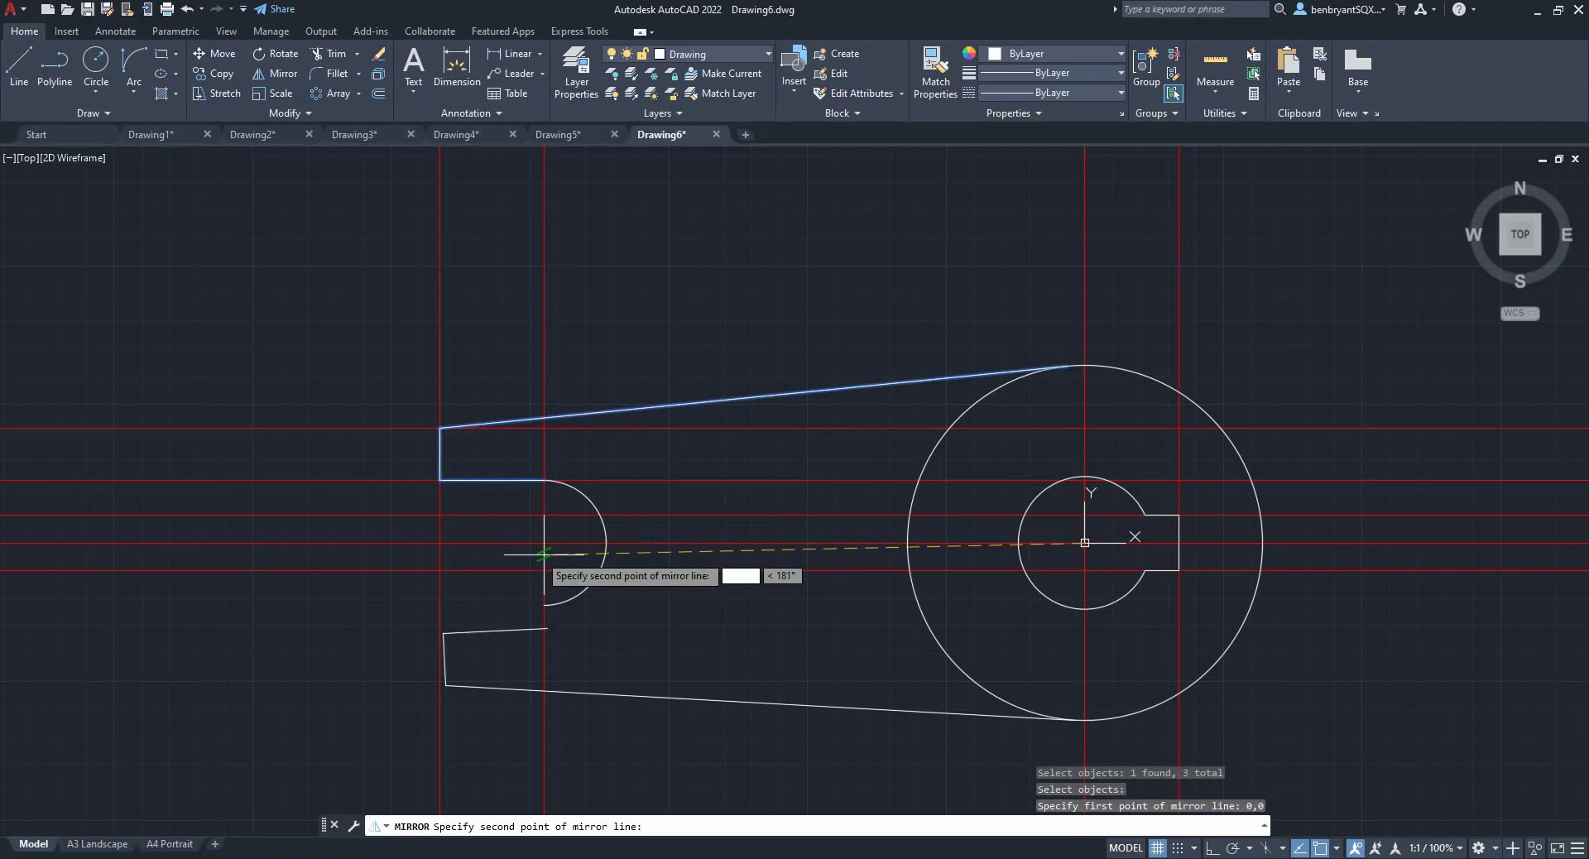
pyautogui.click(623, 647)
pyautogui.click(585, 604)
pyautogui.press('Escape')
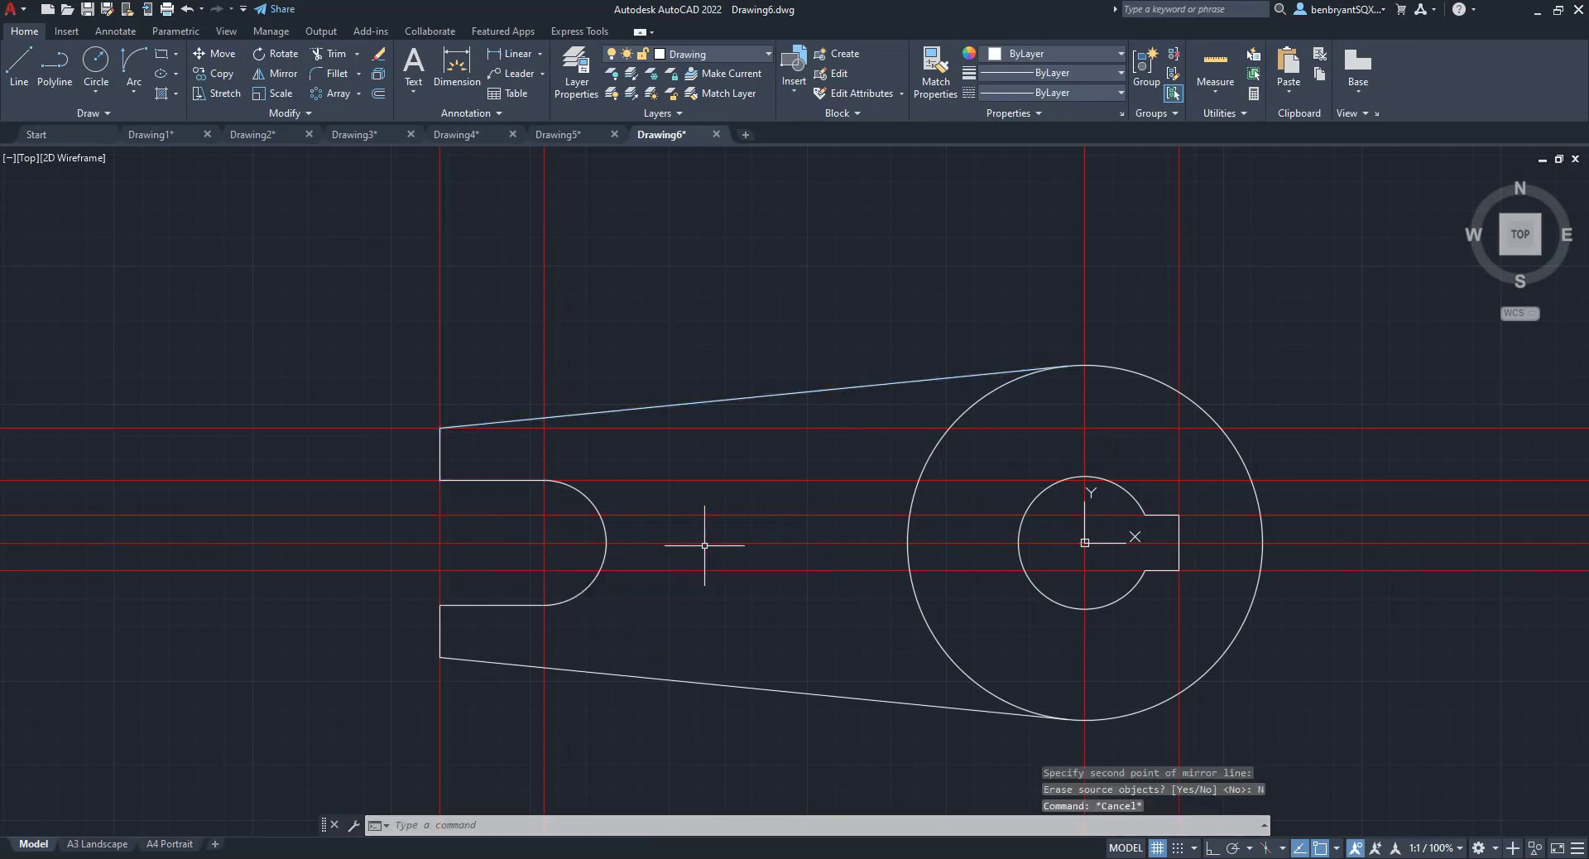
# - Offset the hub's vertical construction centreline 150 mm to the right to locate the second arm's end centre
pyautogui.scroll(-2, 658, 563)
pyautogui.moveTo(658, 563); pyautogui.dragTo(337, 567, button='middle')
pyautogui.scroll(-2, 338, 567)
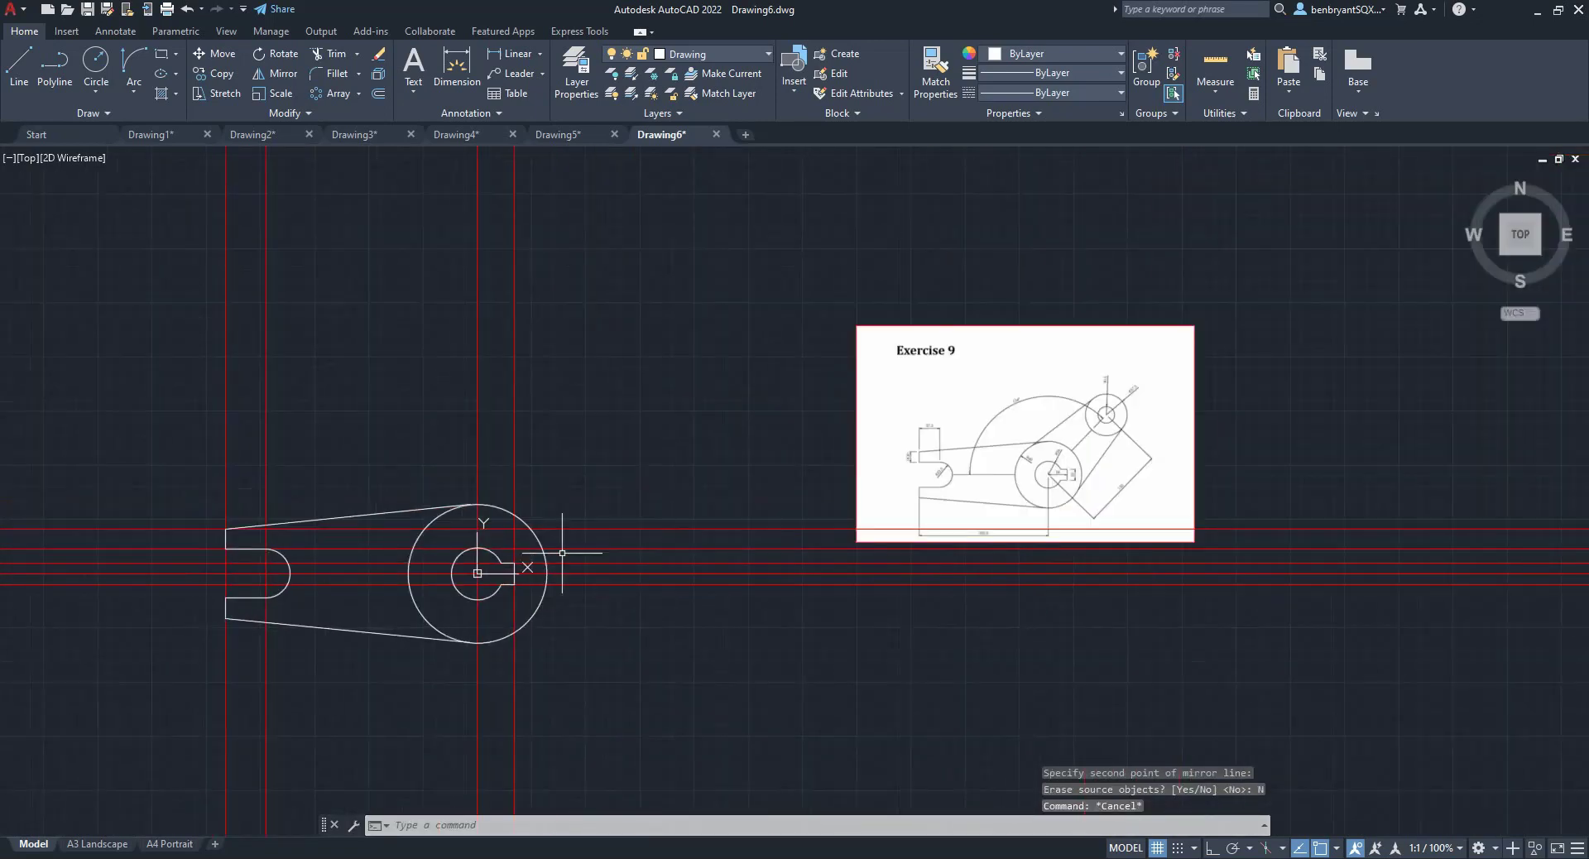
pyautogui.scroll(3, 566, 558)
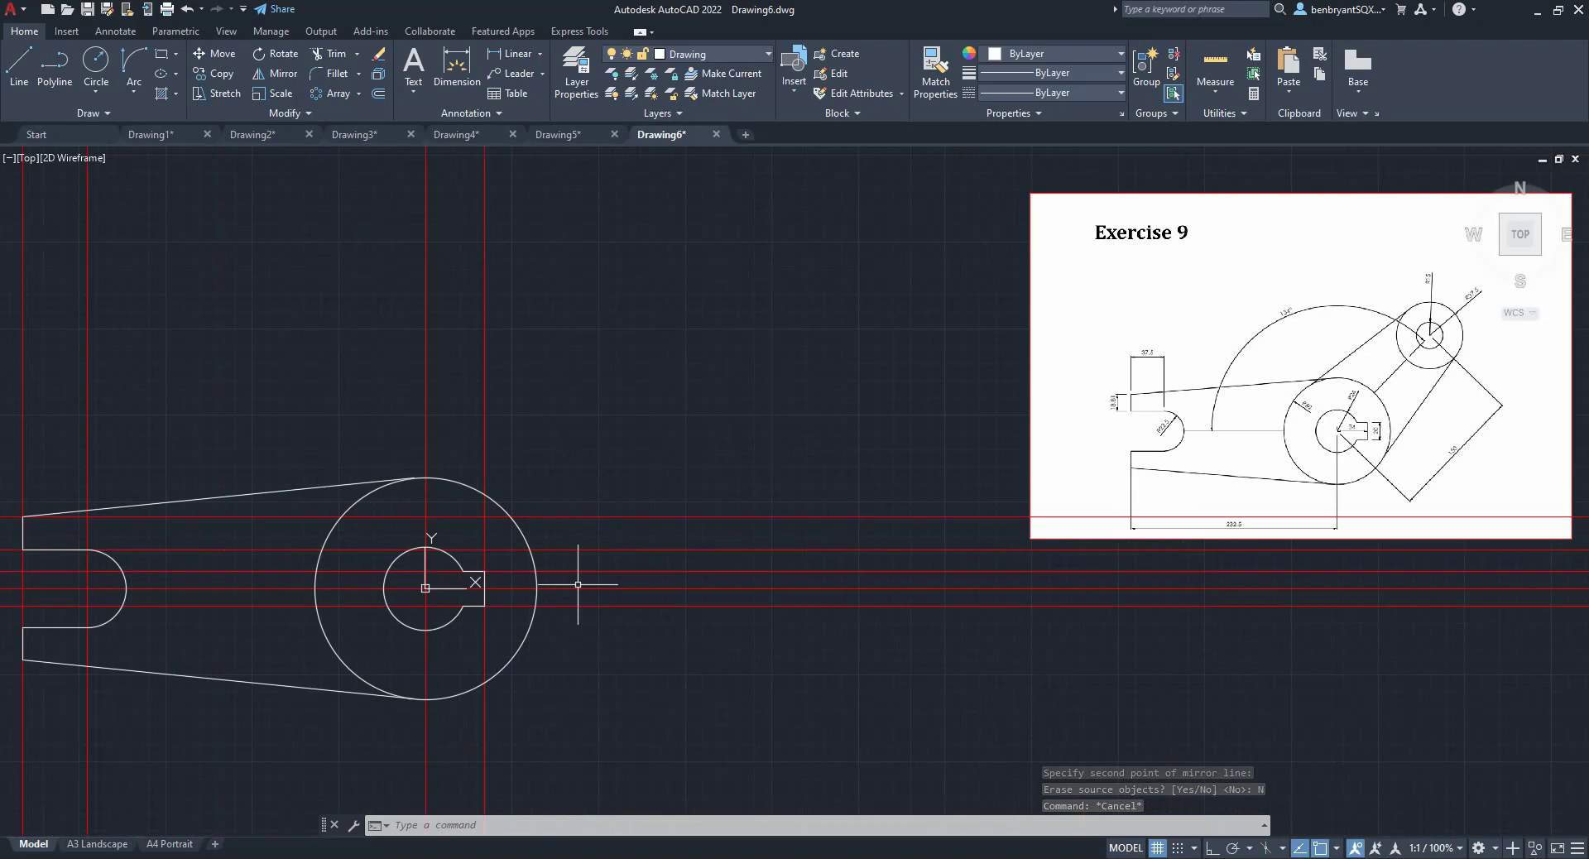
pyautogui.write('offs')
pyautogui.press('Return')
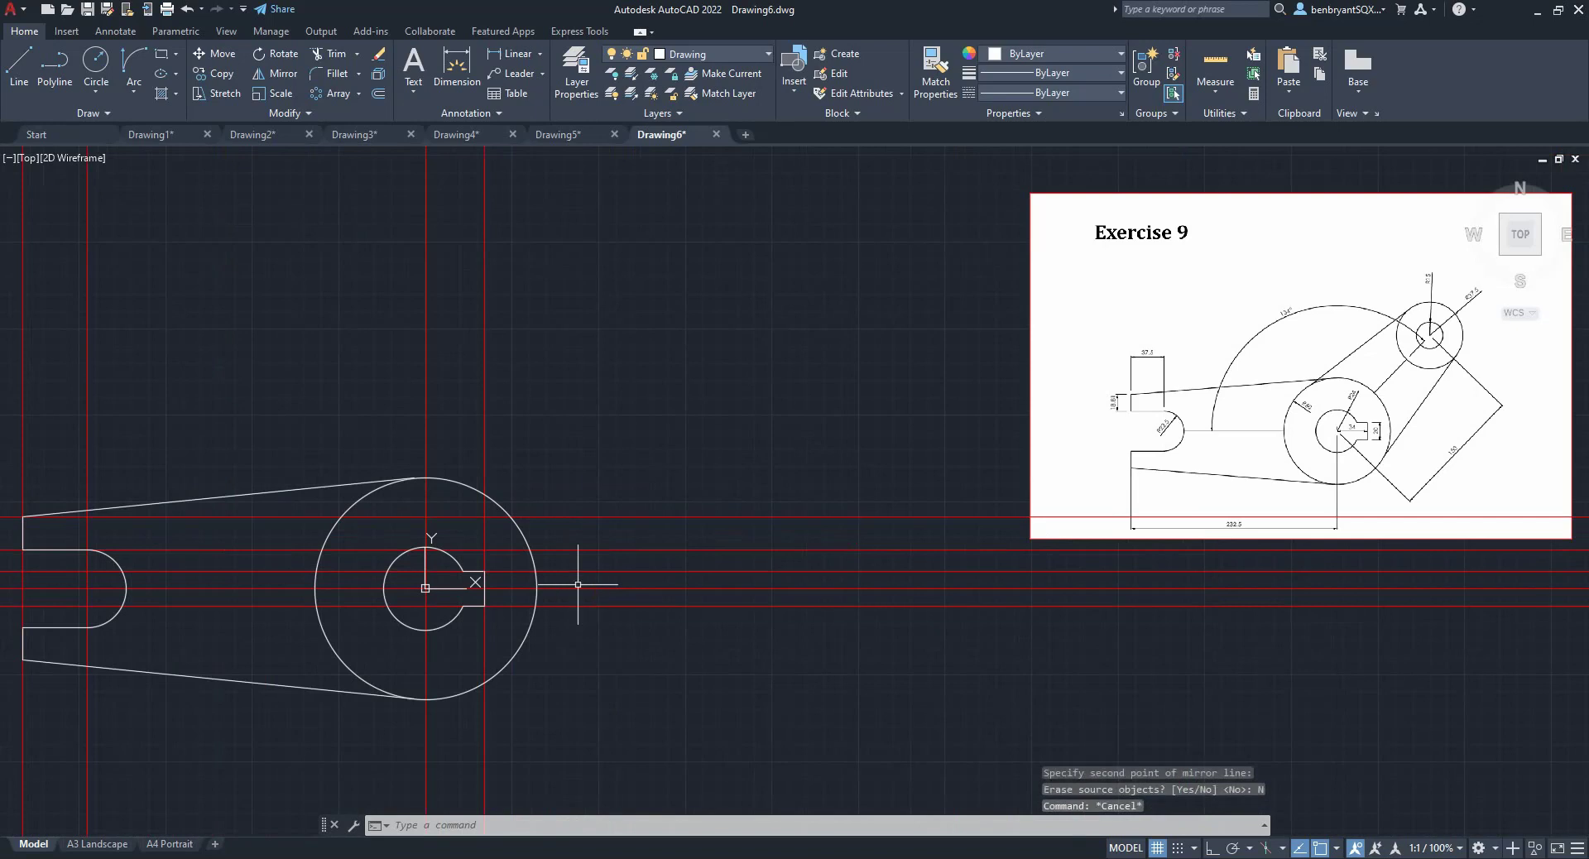
pyautogui.write('150')
pyautogui.press('Return')
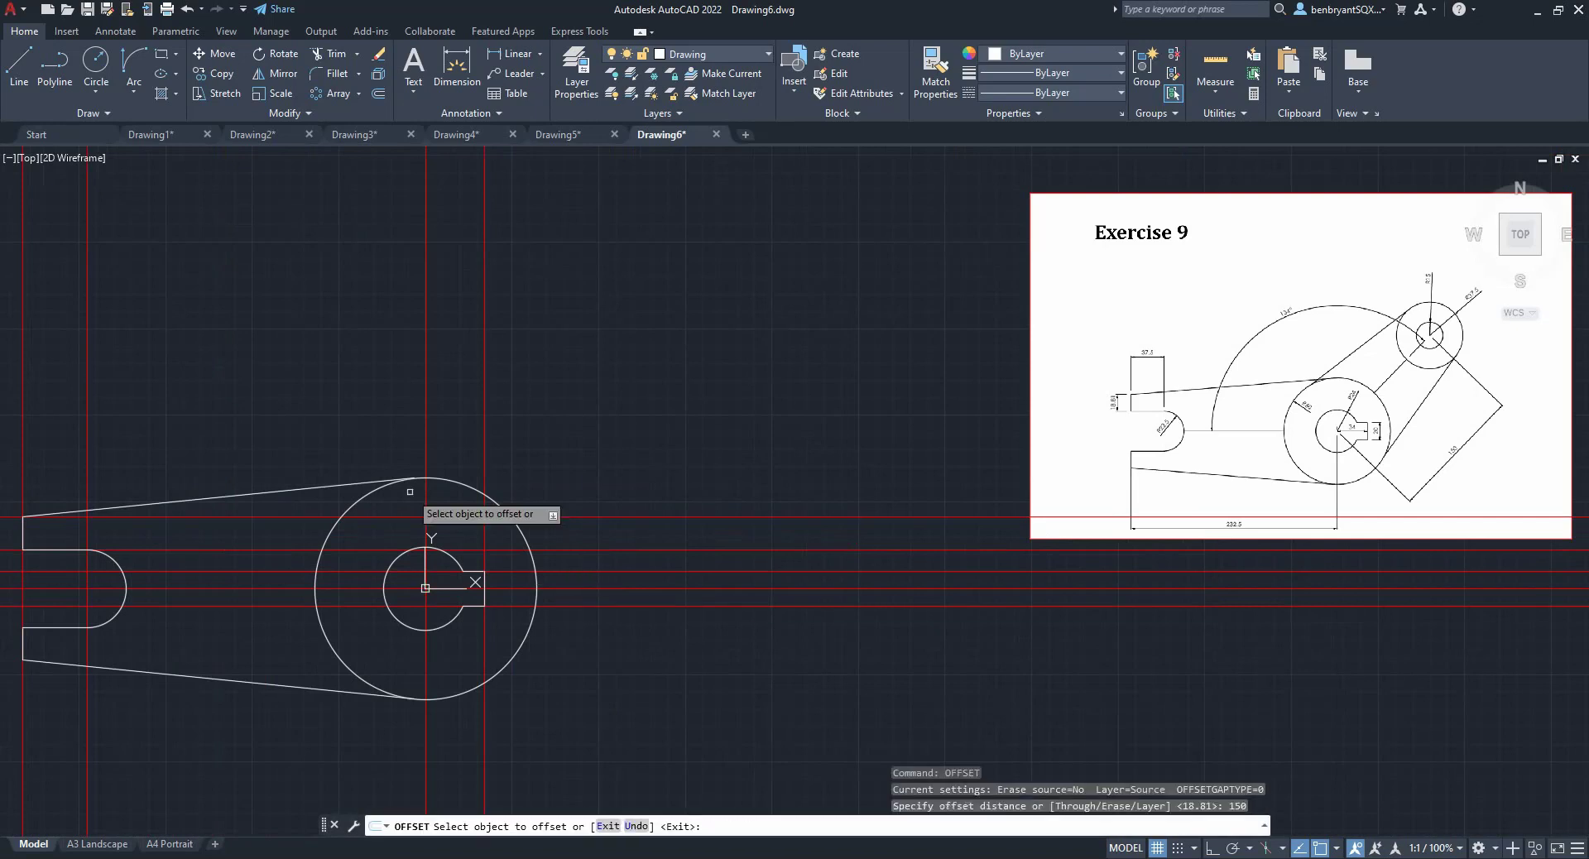
pyautogui.click(425, 429)
pyautogui.click(662, 443)
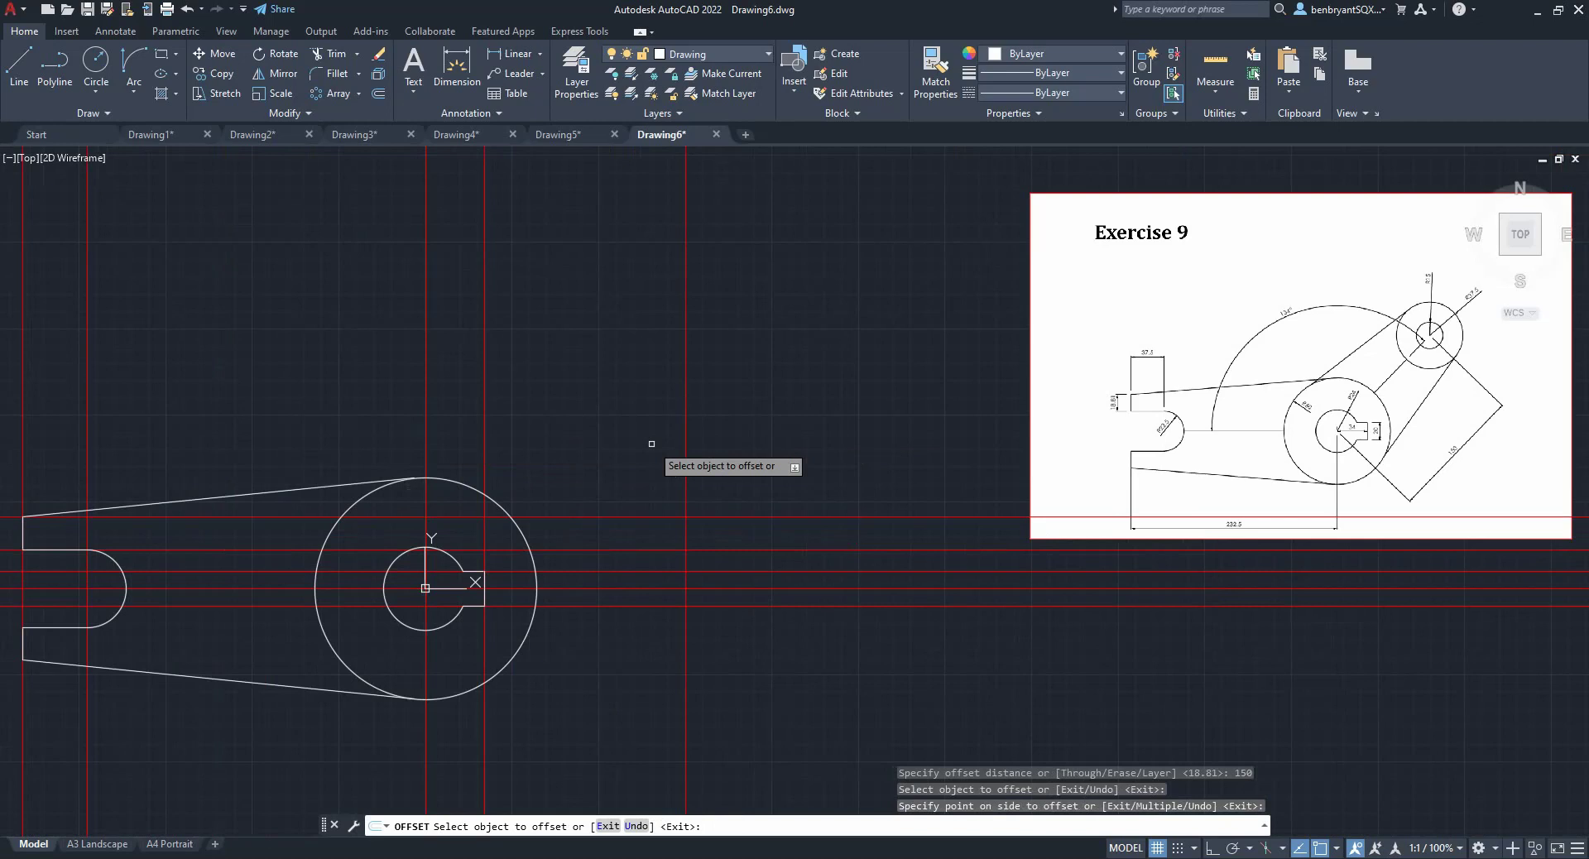
pyautogui.press('Escape')
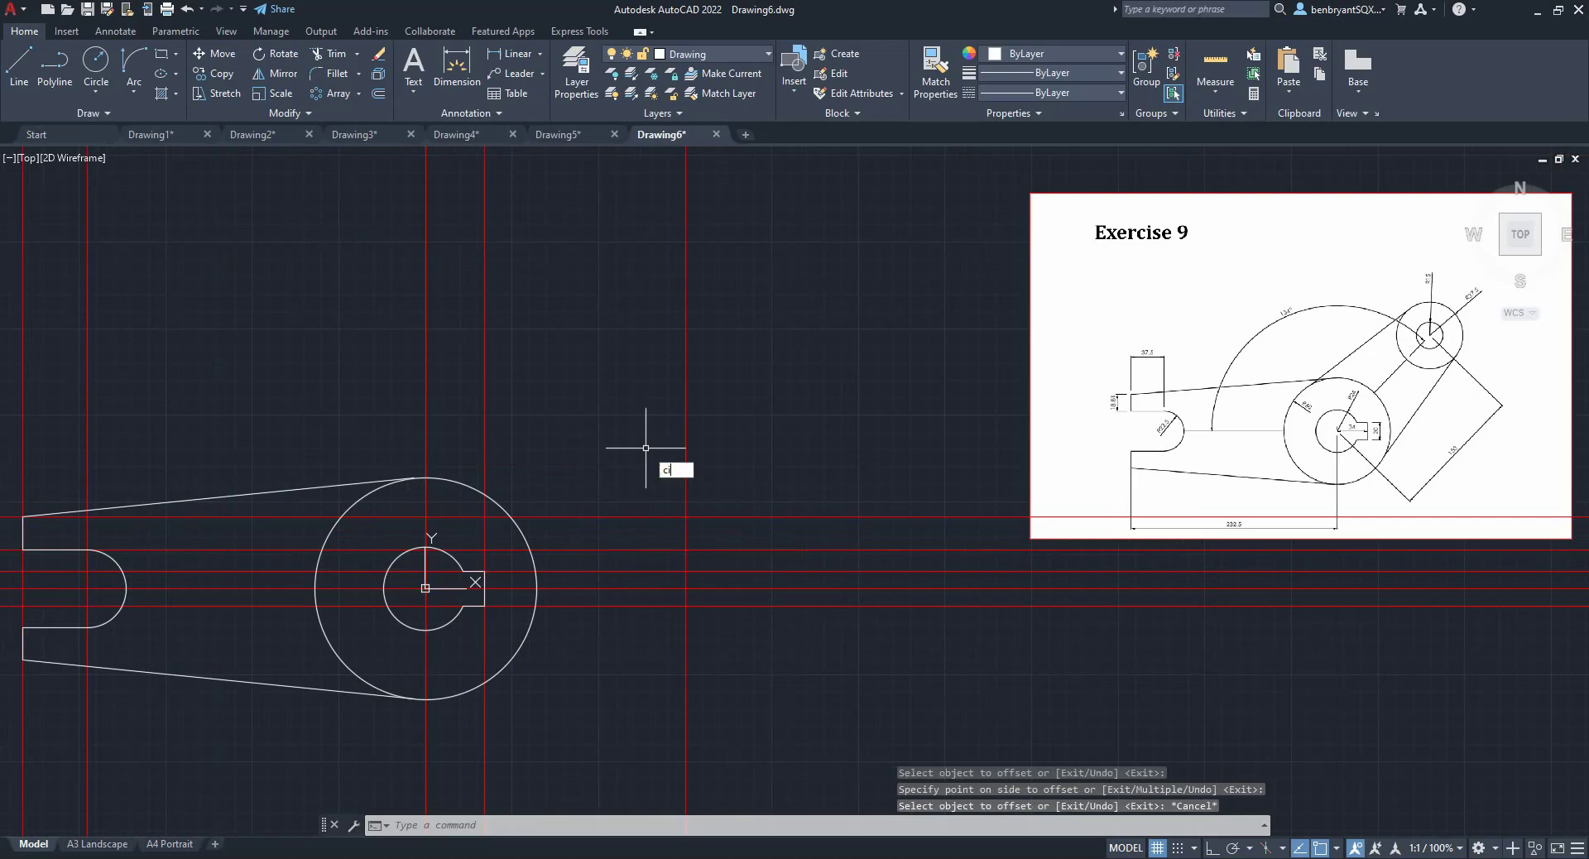
# - Draw concentric circles of radius 37.5 and 15 where the offset vertical line crosses the horizontal centreline
pyautogui.write('ci')
pyautogui.press('Return')
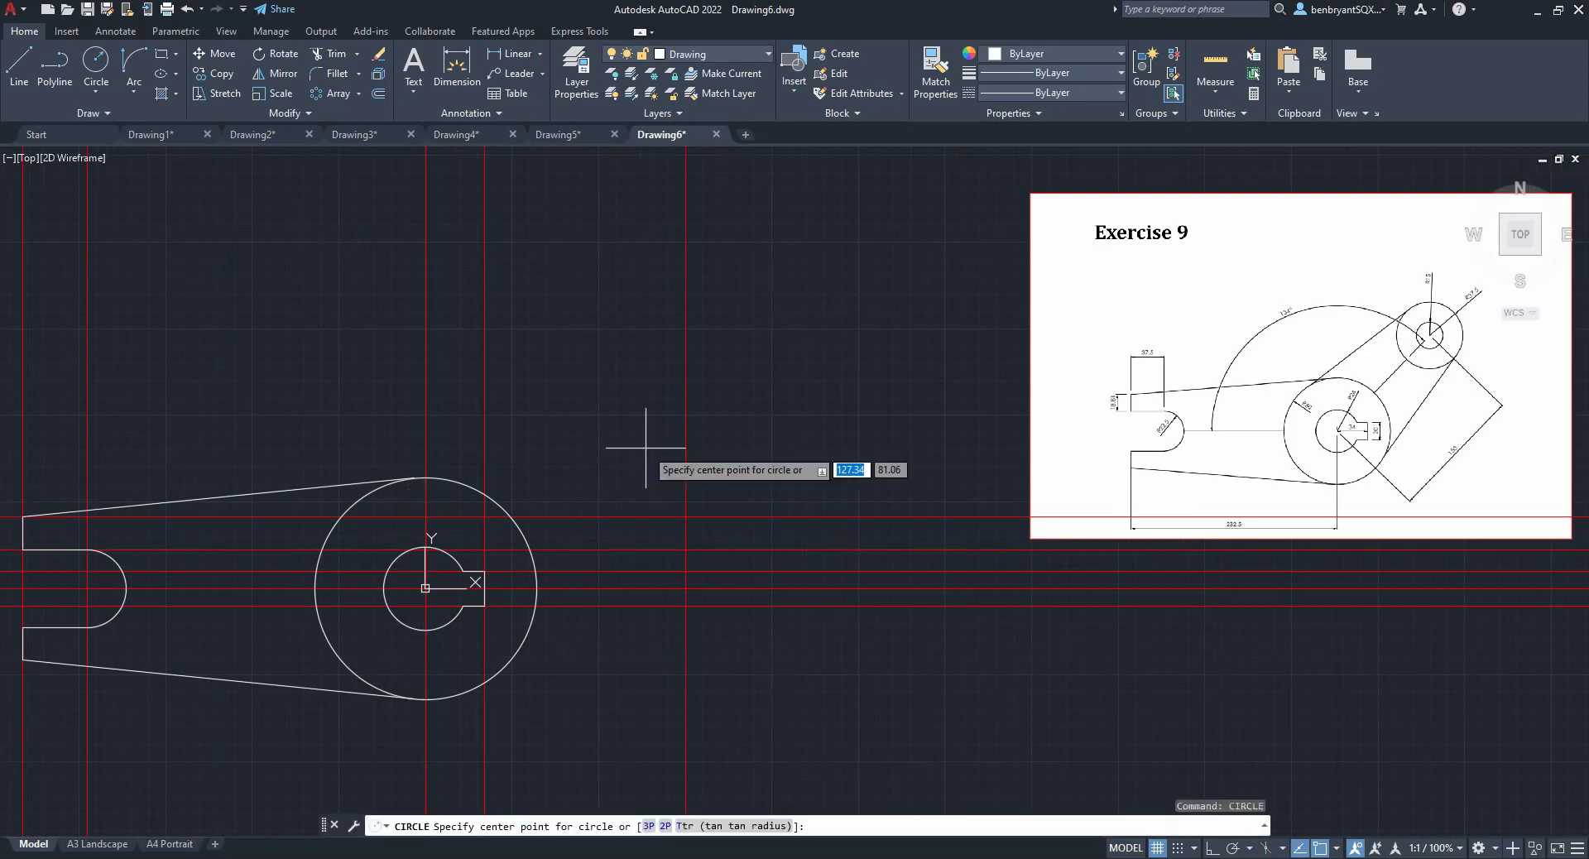
pyautogui.click(685, 589)
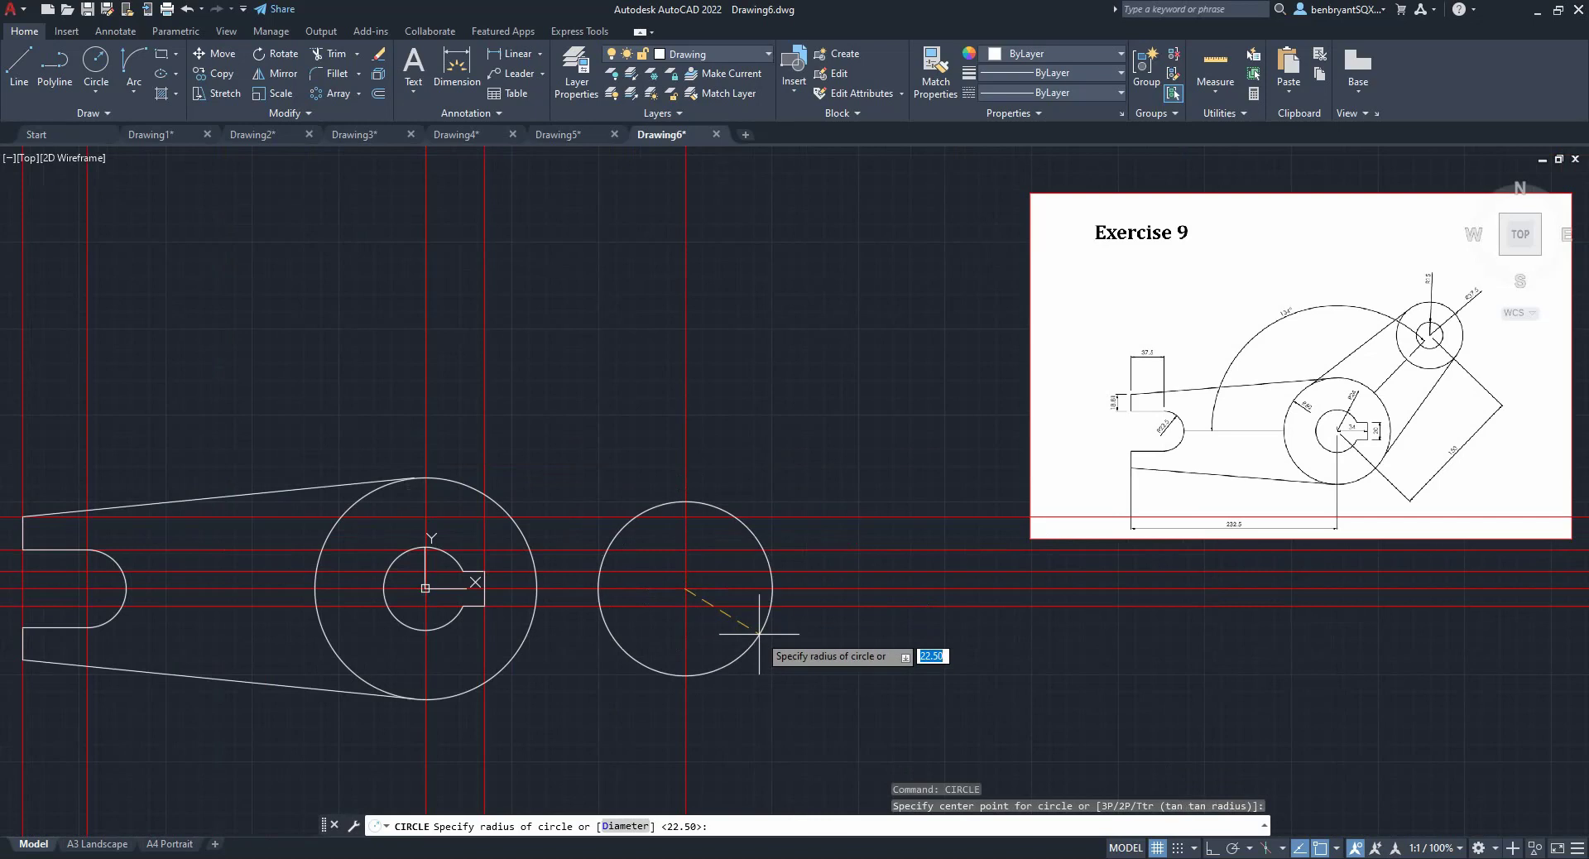
pyautogui.write('37')
pyautogui.press('Return')
pyautogui.press('Return')
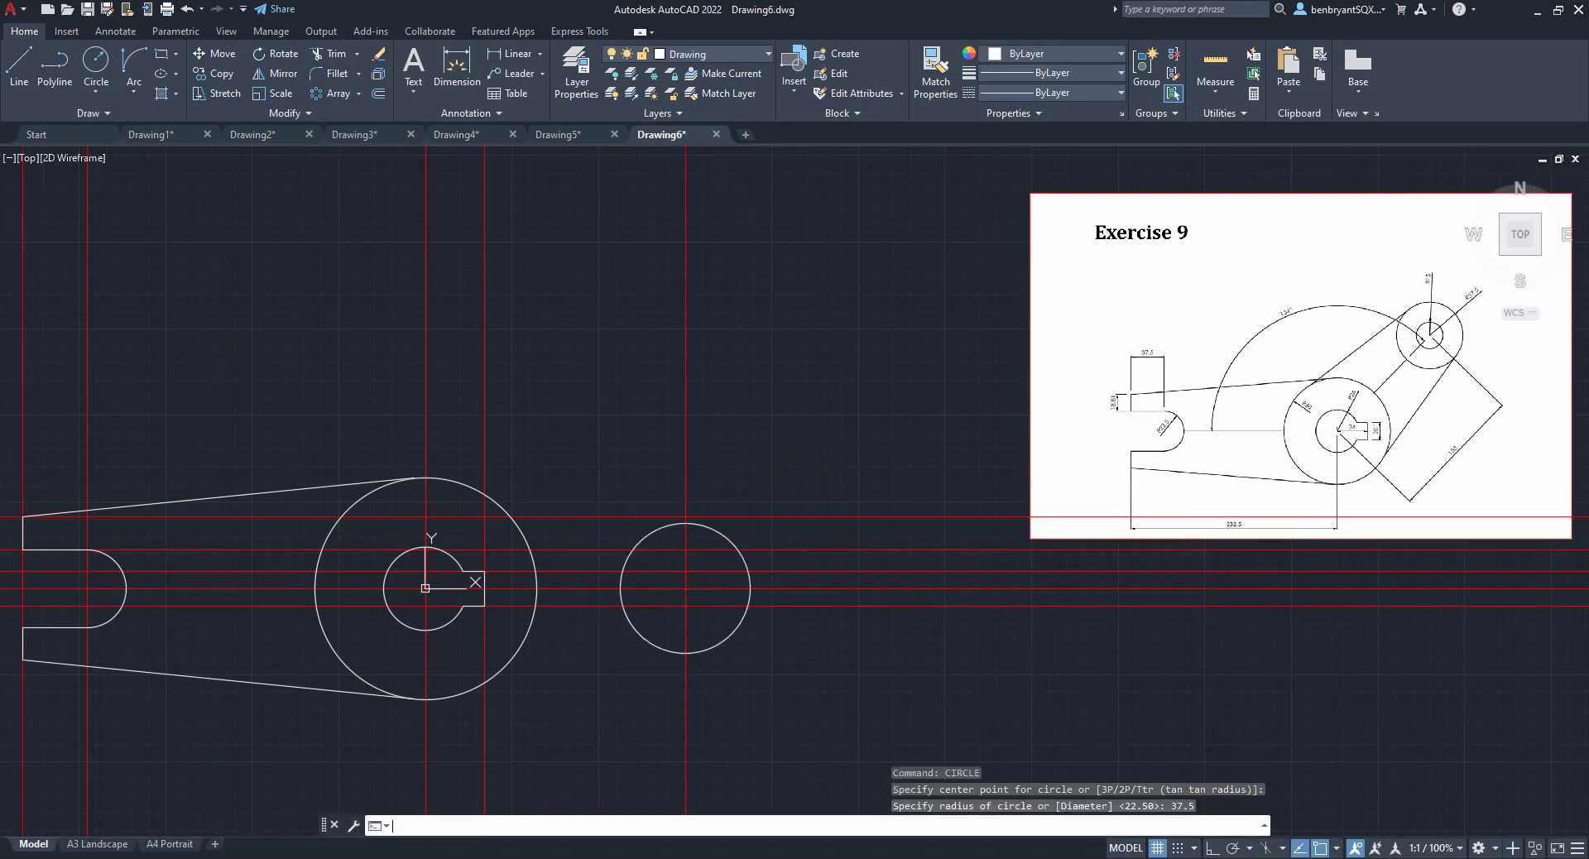
pyautogui.click(685, 589)
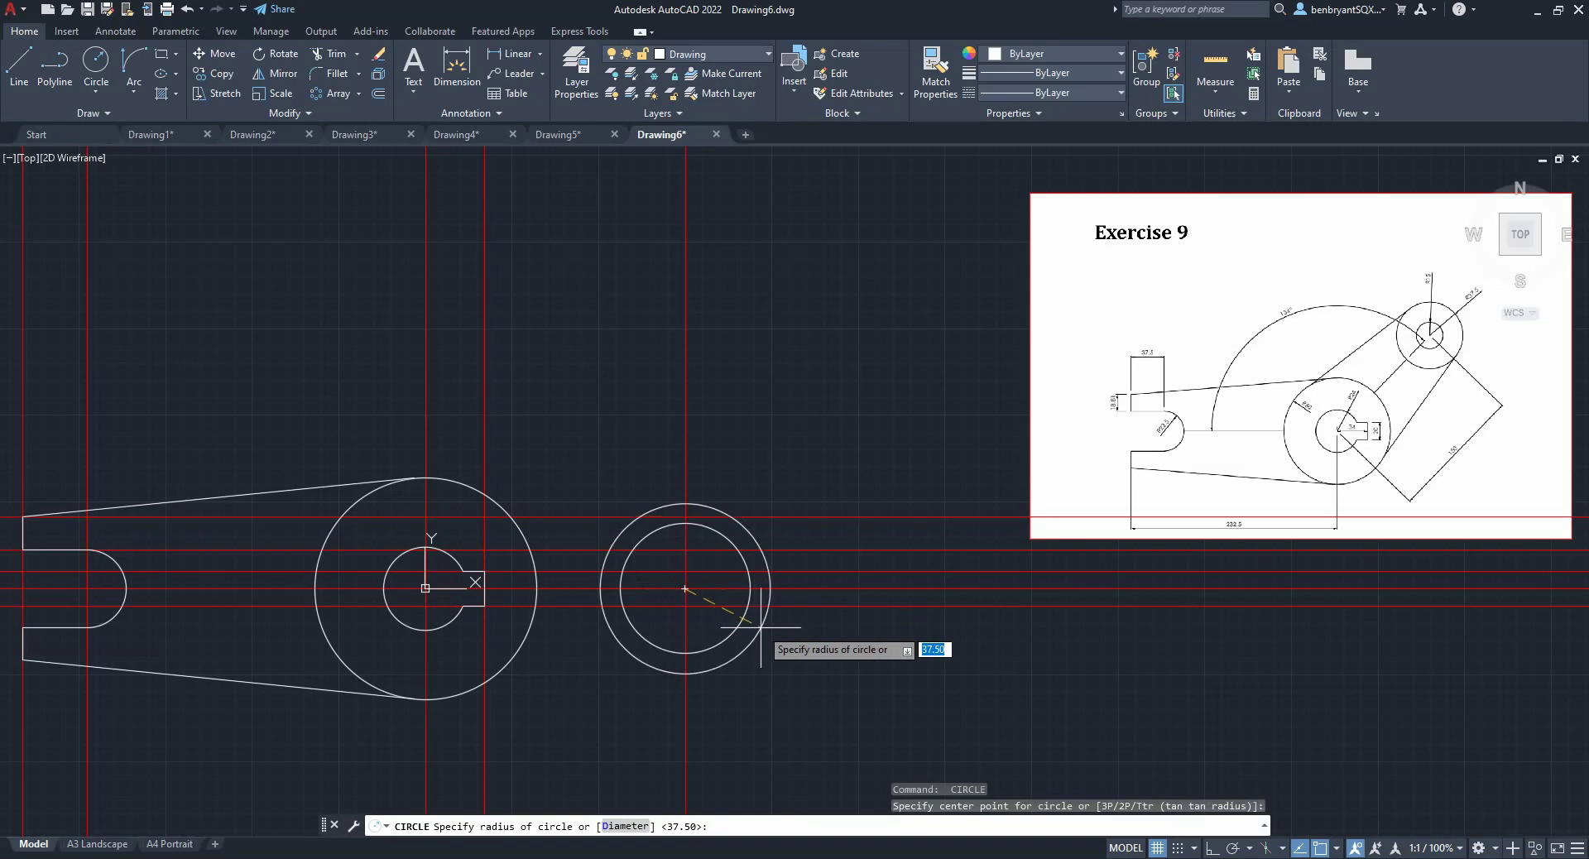
pyautogui.write('15')
pyautogui.press('Return')
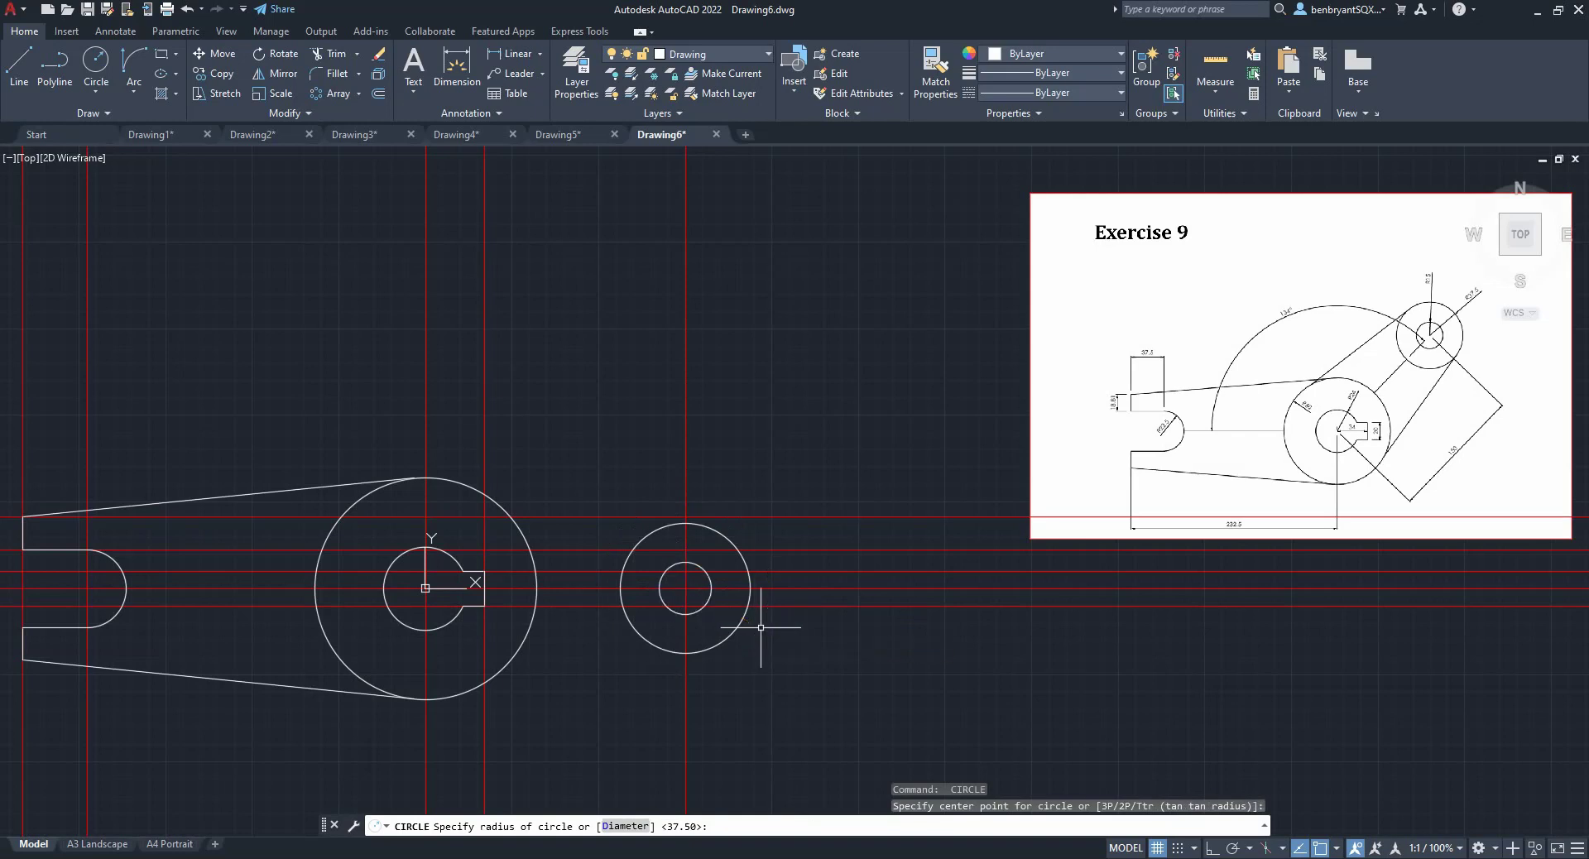
# - Draw the right arm's two edge lines from the hub circle's top and bottom points, each tangent to the outer end circle
pyautogui.click(19, 57)
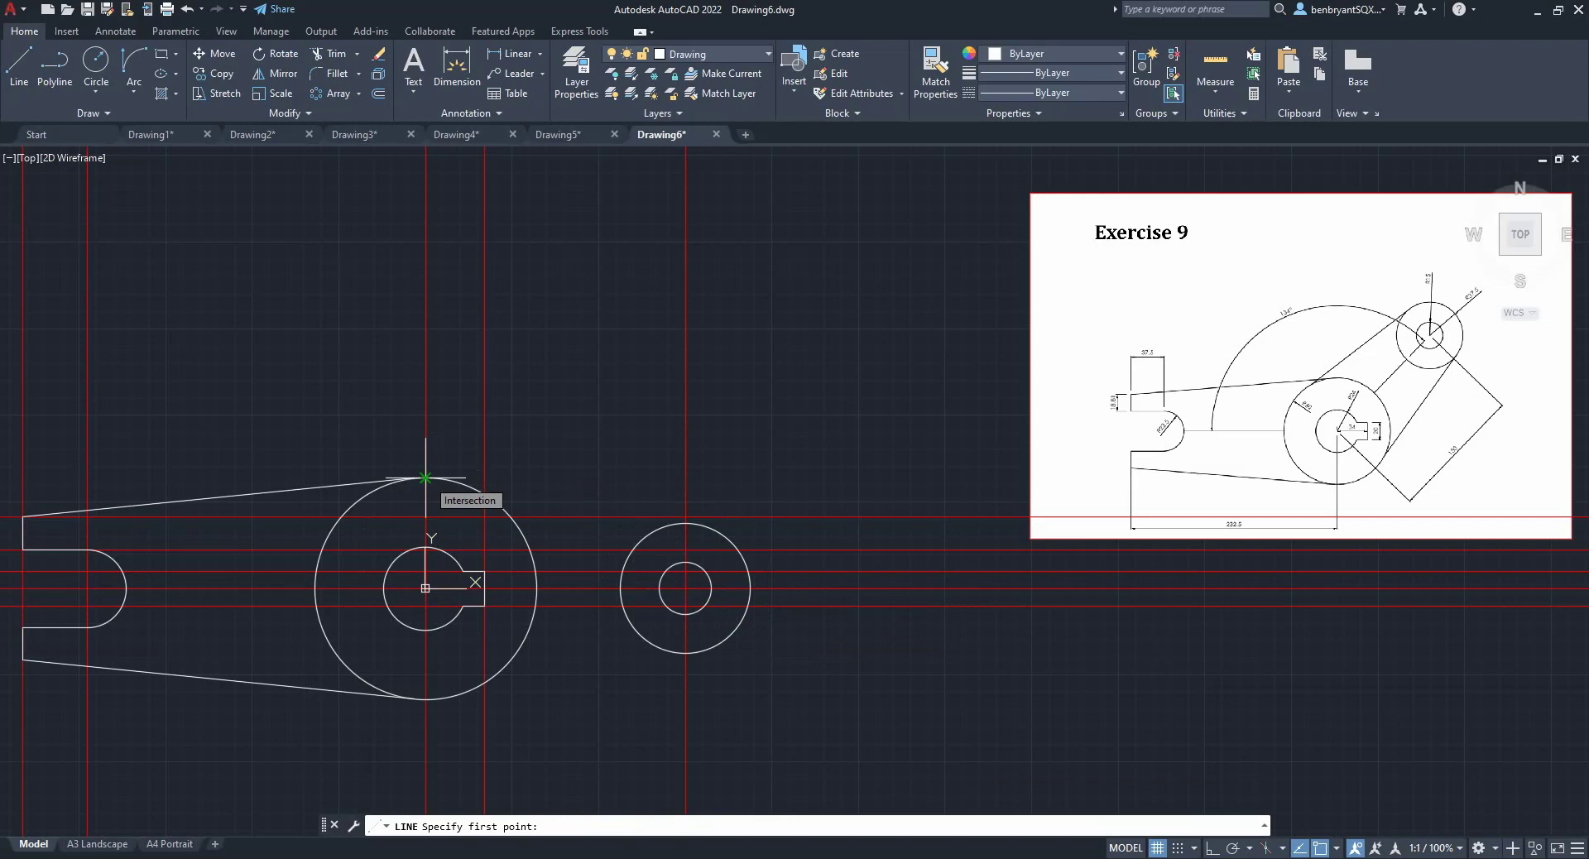
pyautogui.click(695, 523)
pyautogui.press('Return')
pyautogui.press('Return')
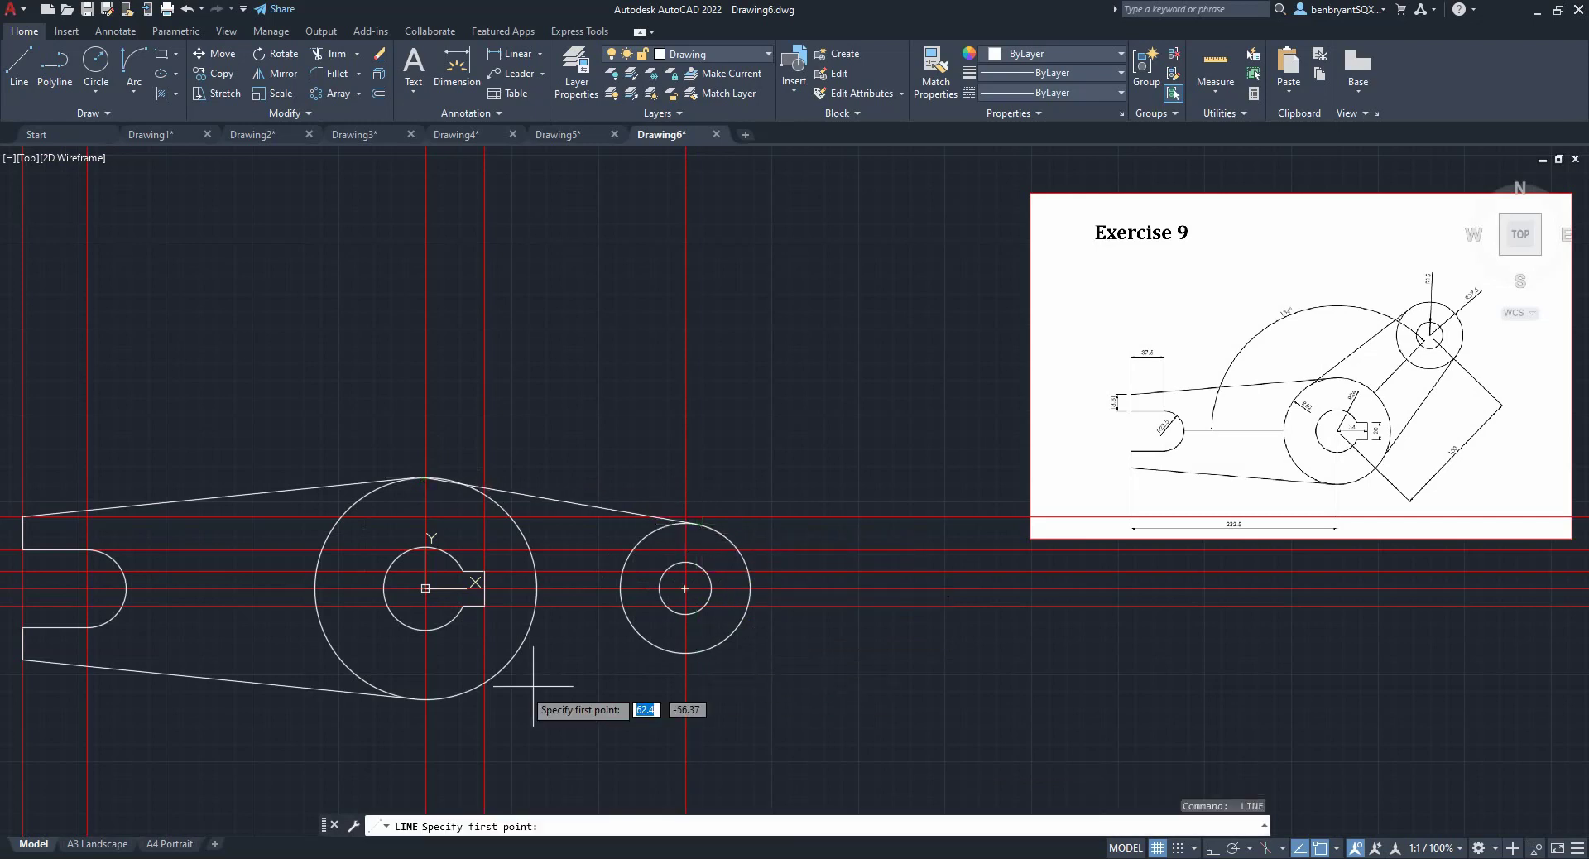
pyautogui.click(424, 699)
pyautogui.click(740, 650)
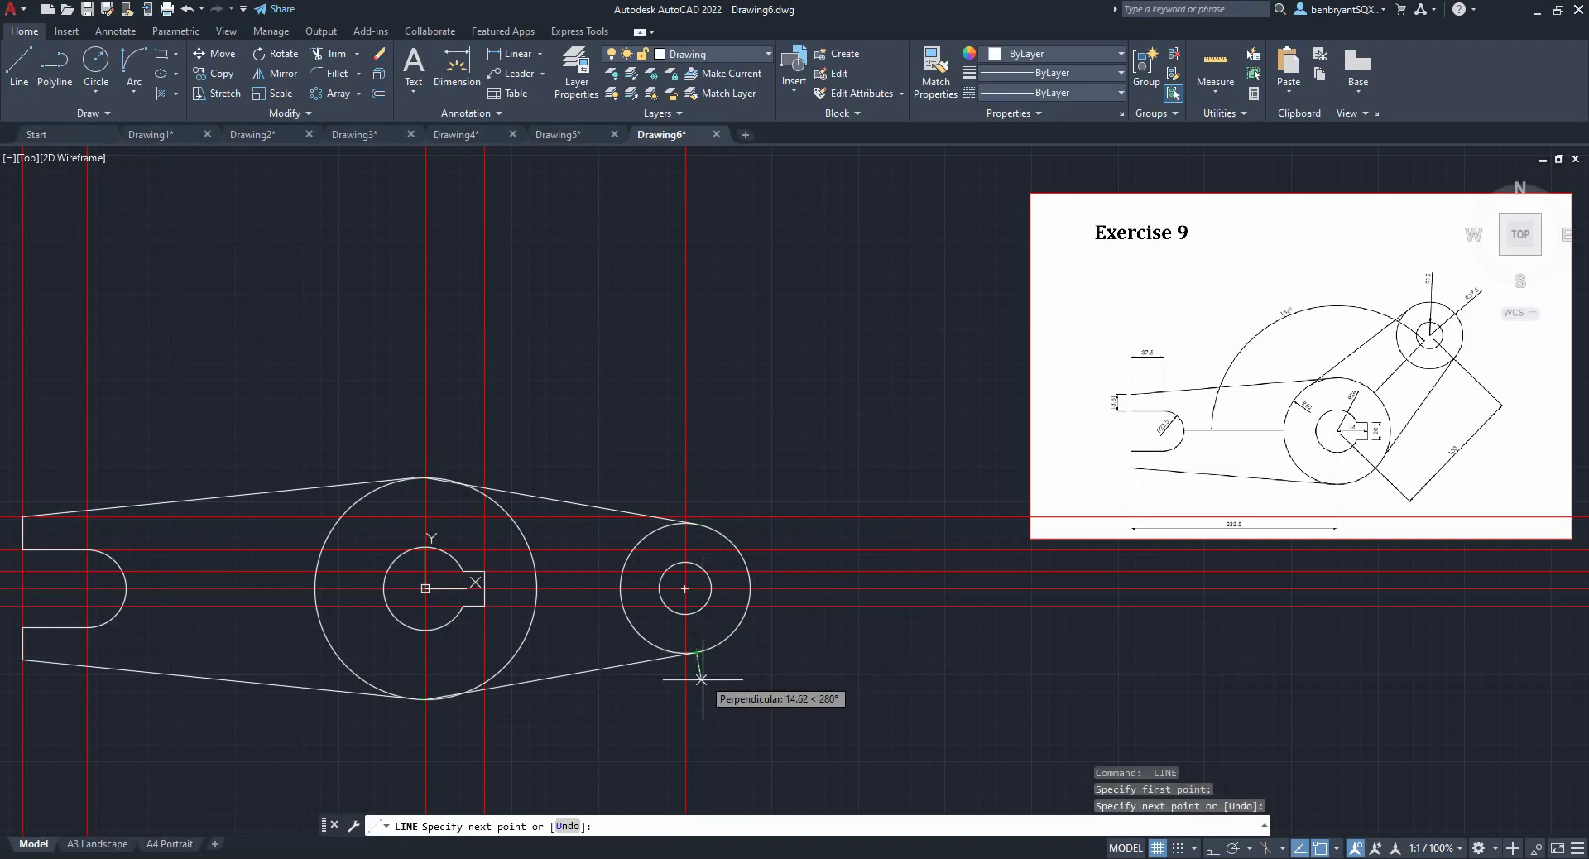
pyautogui.press('Return')
# - Stretch the hub ends of the right arm's lower and upper edge lines to their tangent points on the hub circle
pyautogui.click(425, 699)
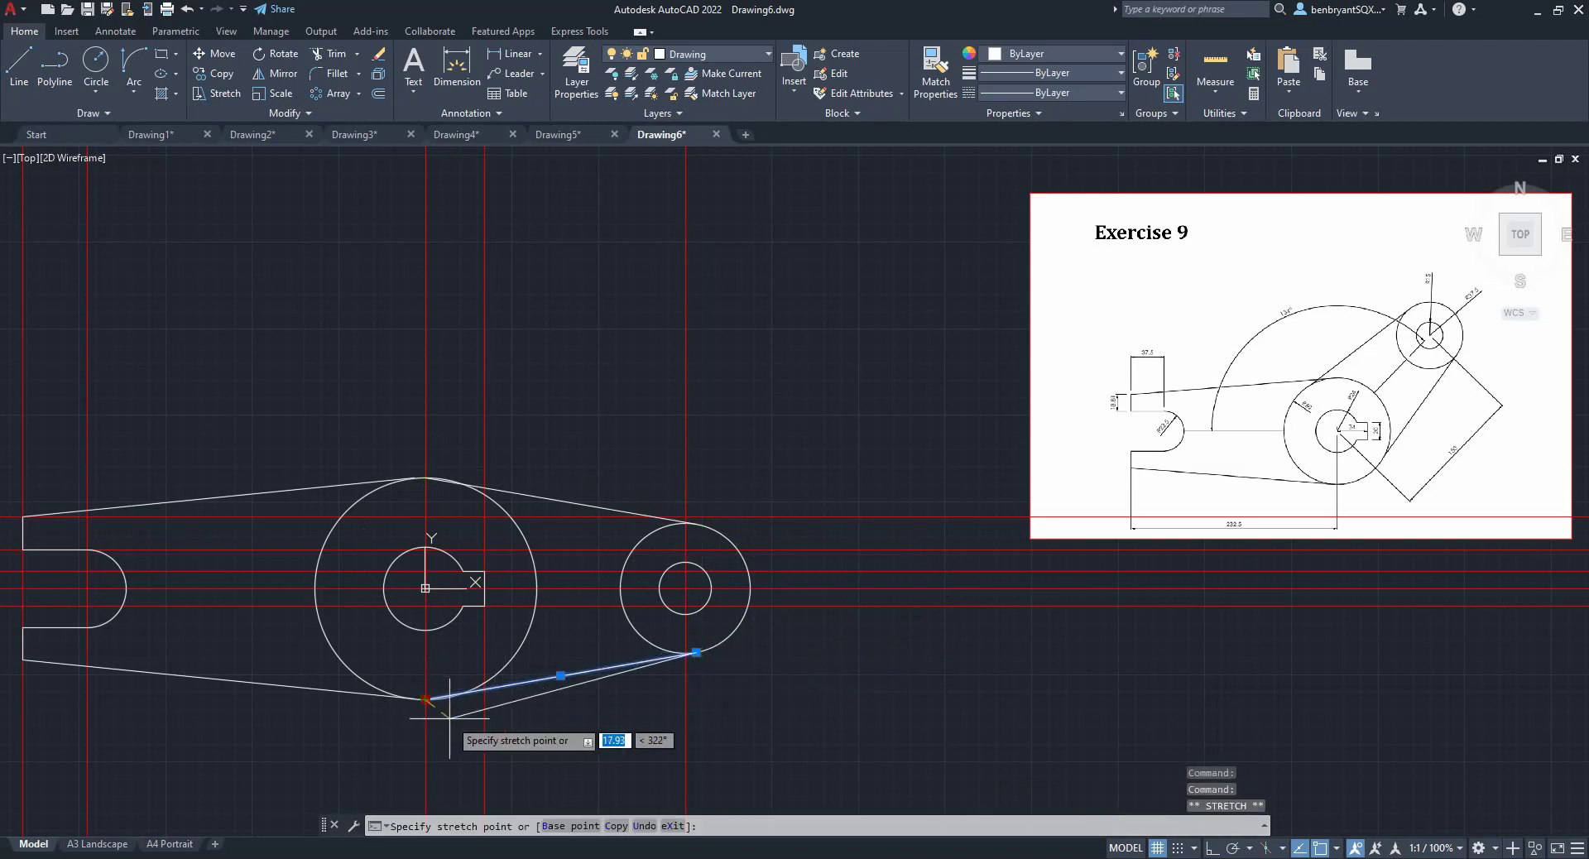
pyautogui.scroll(4, 462, 715)
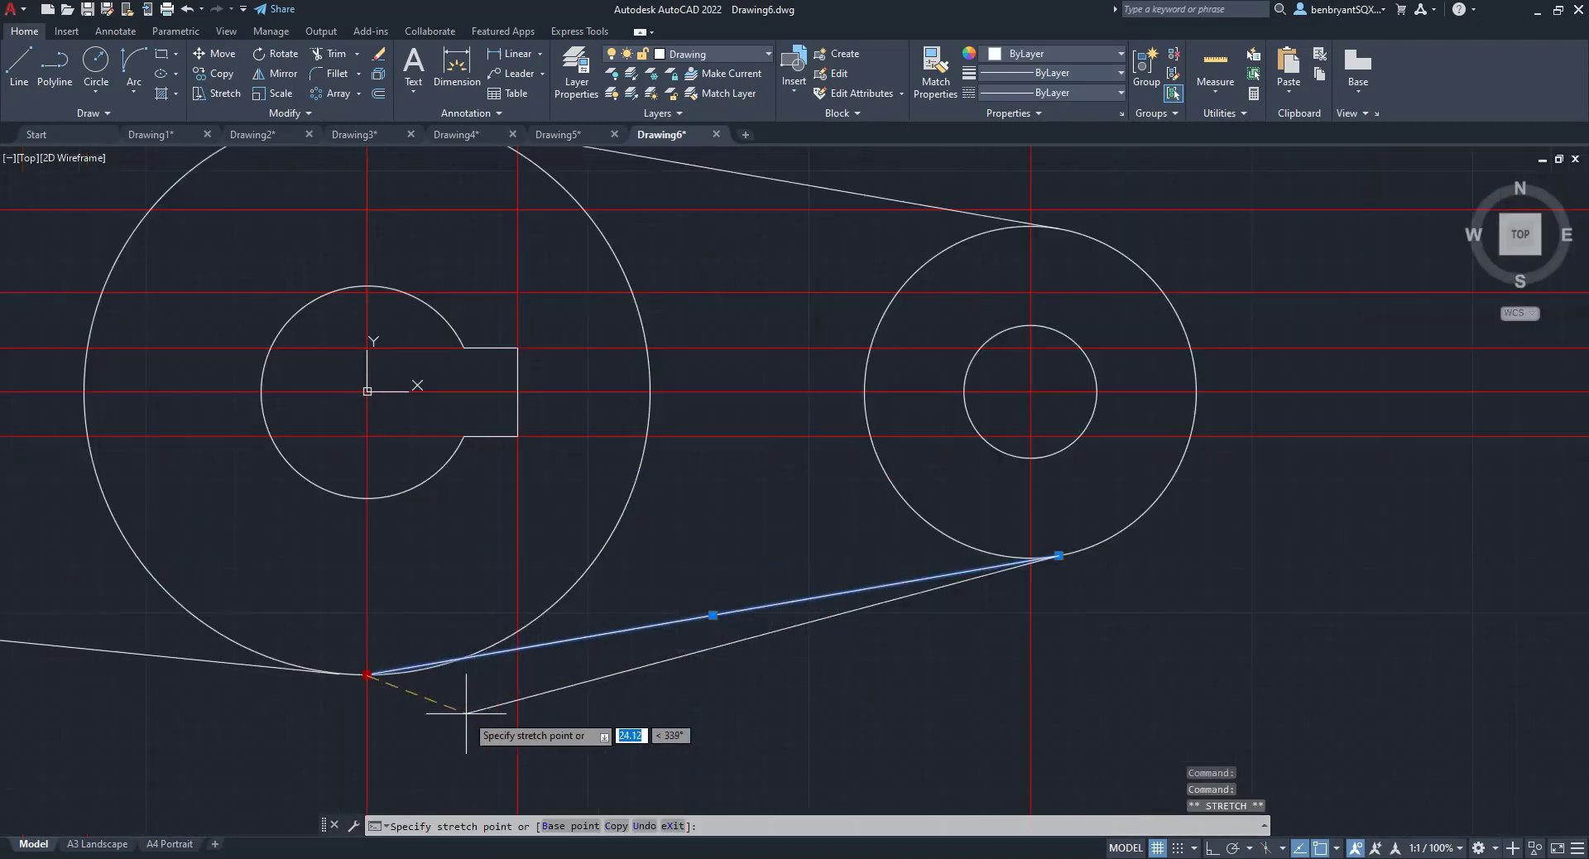
pyautogui.click(415, 667)
pyautogui.press('Return')
pyautogui.moveTo(542, 526); pyautogui.dragTo(557, 628, button='middle')
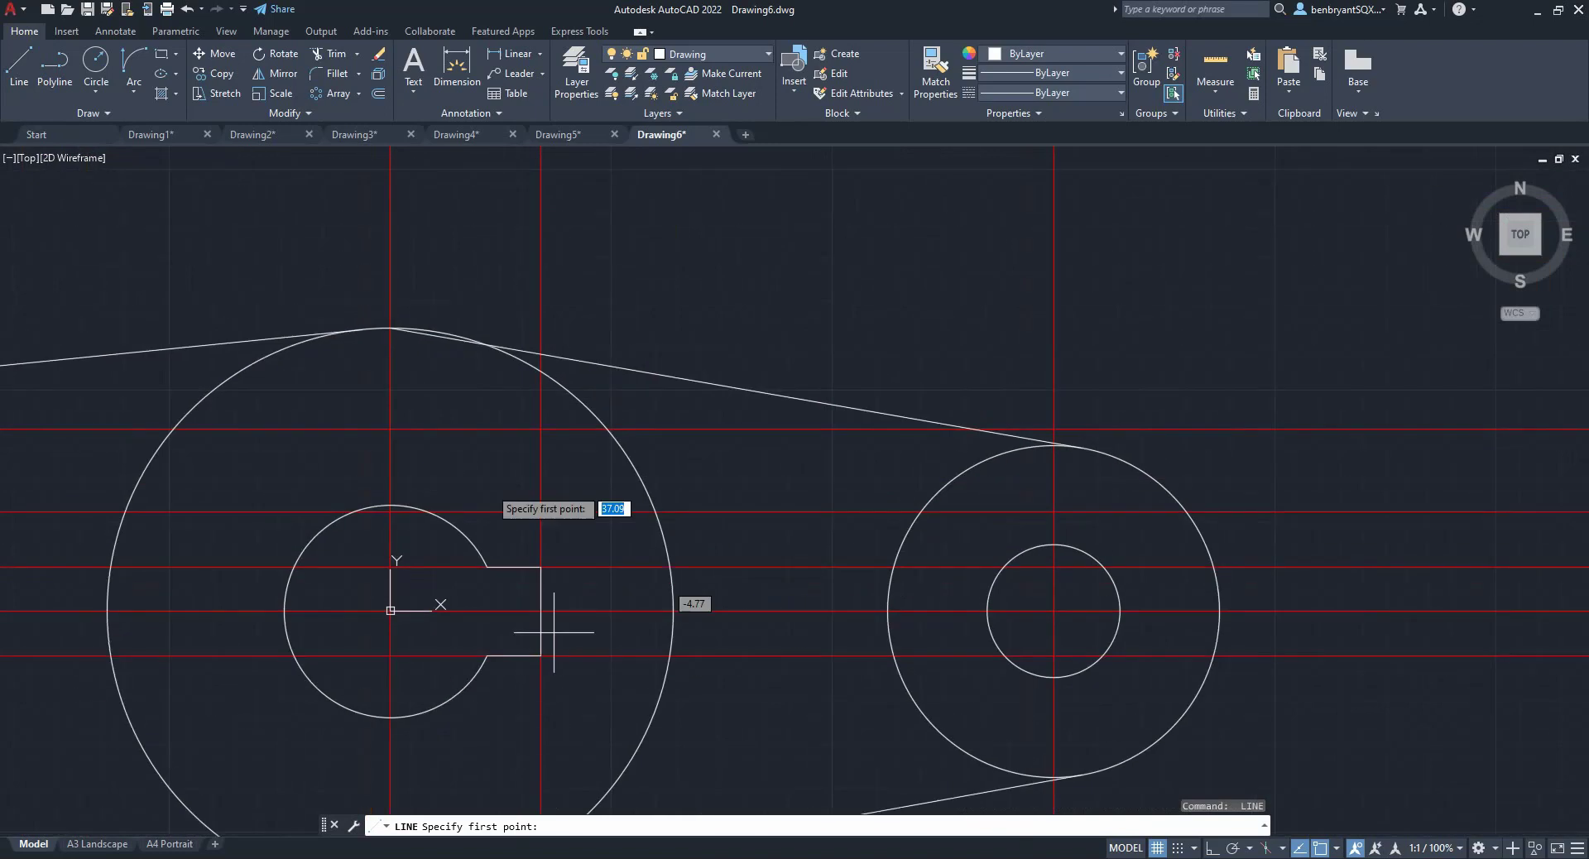
pyautogui.press('Escape')
pyautogui.click(409, 332)
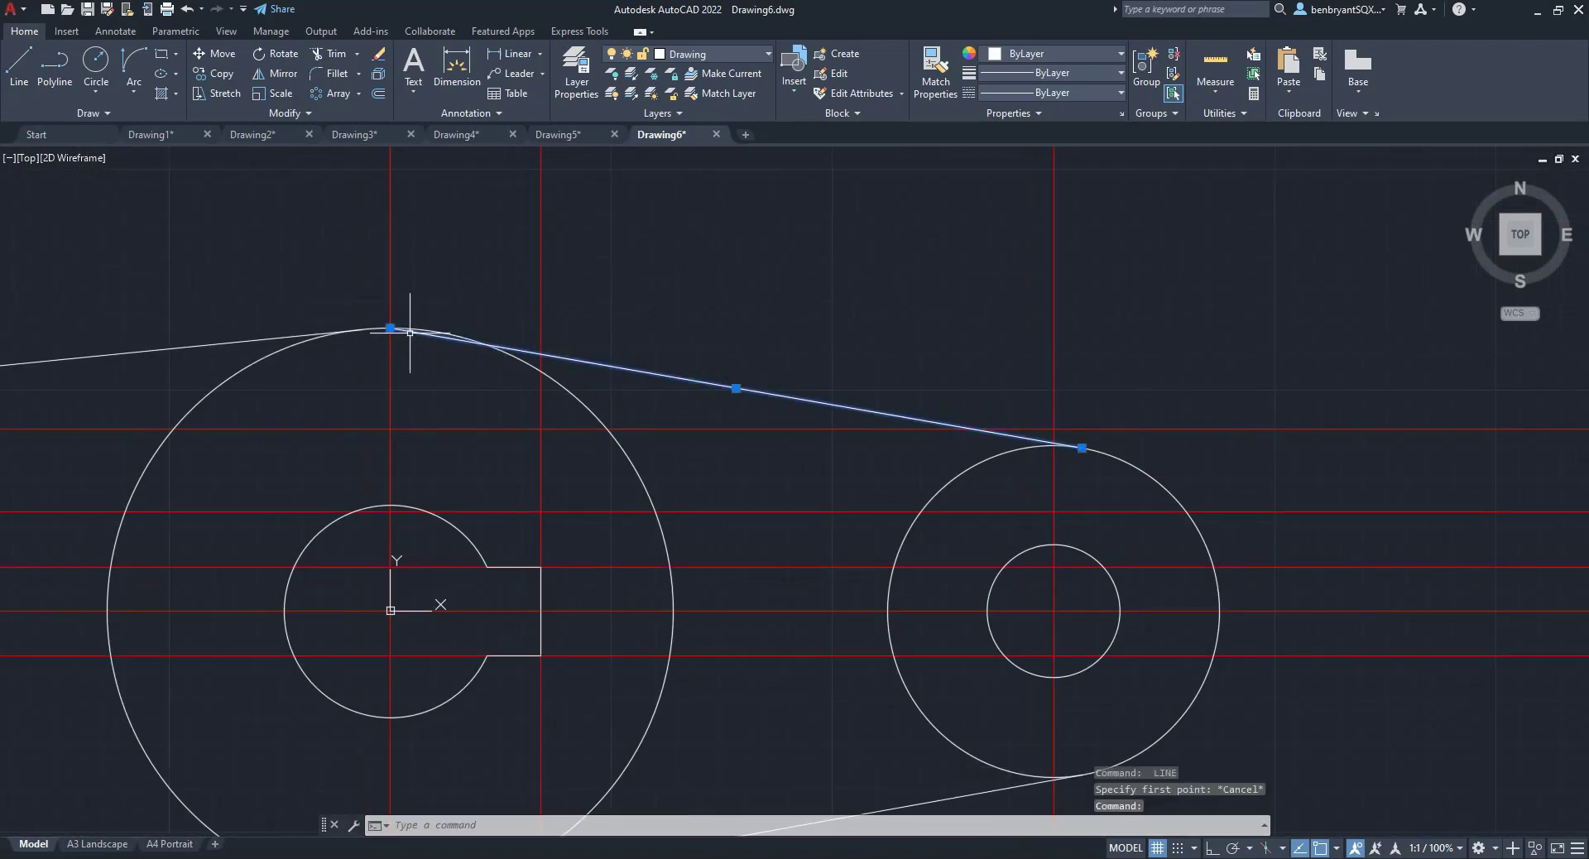
pyautogui.click(390, 328)
pyautogui.press('Escape')
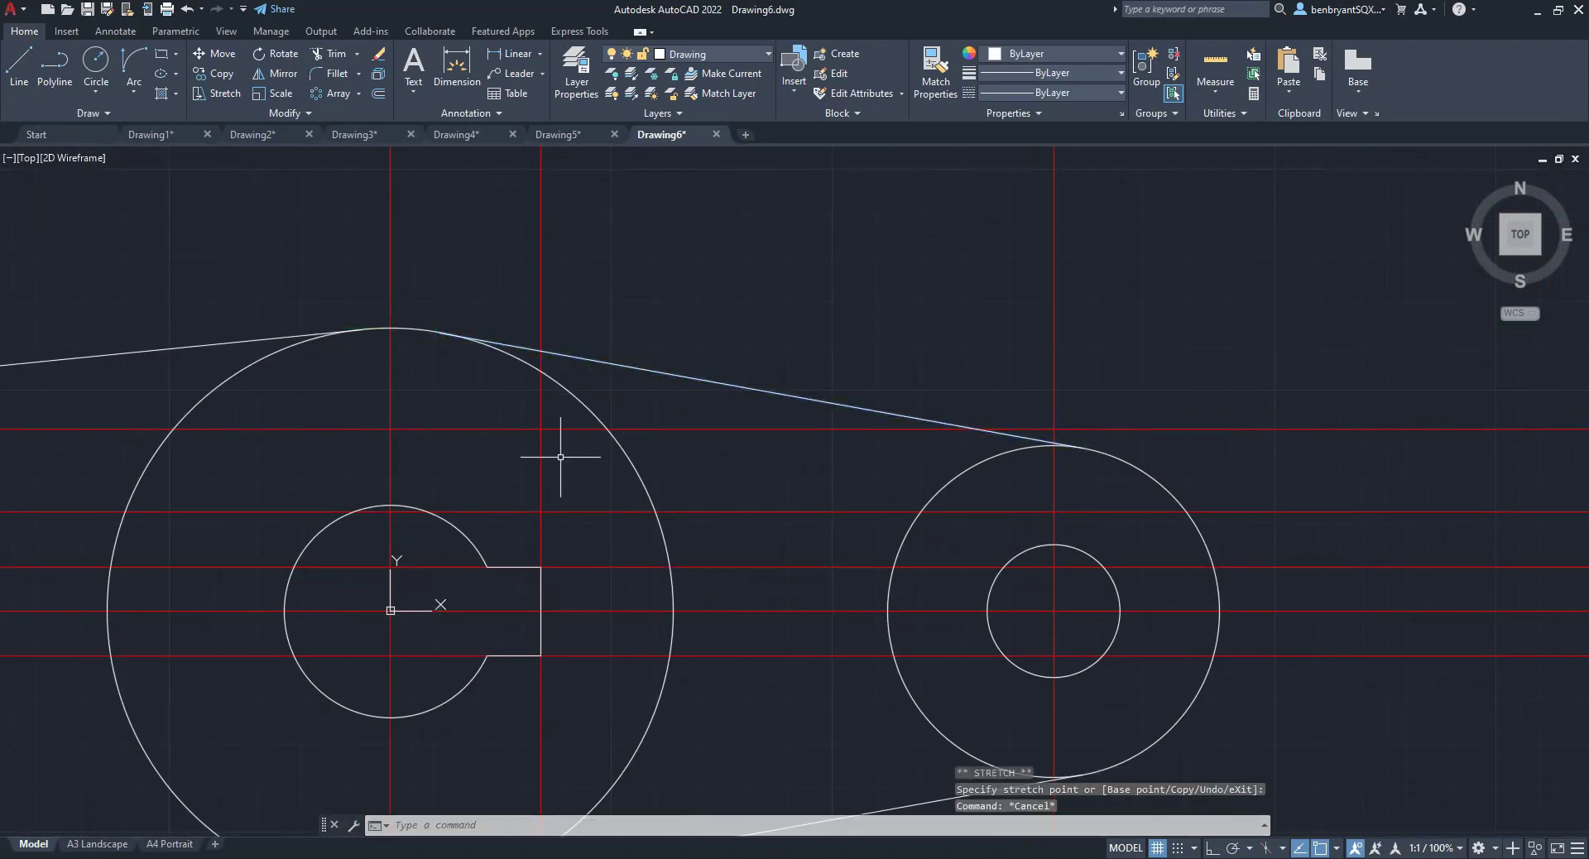
# - Add an inclined construction line through 0,0 at 41 degrees for the right arm's axis
pyautogui.scroll(-2, 563, 459)
pyautogui.scroll(-2, 639, 433)
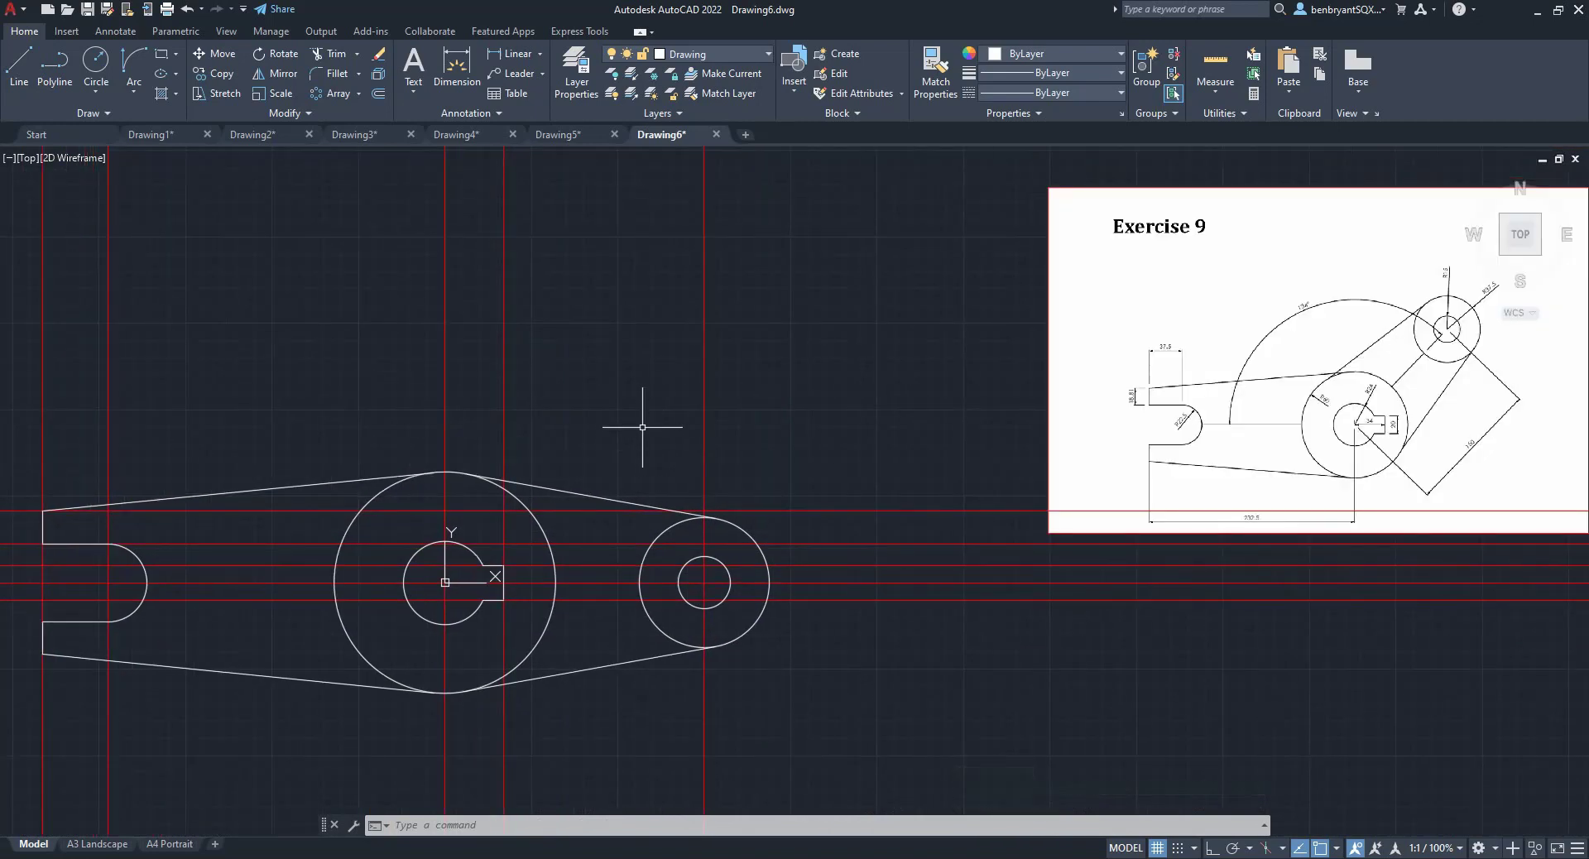
pyautogui.write('e')
pyautogui.press('Return')
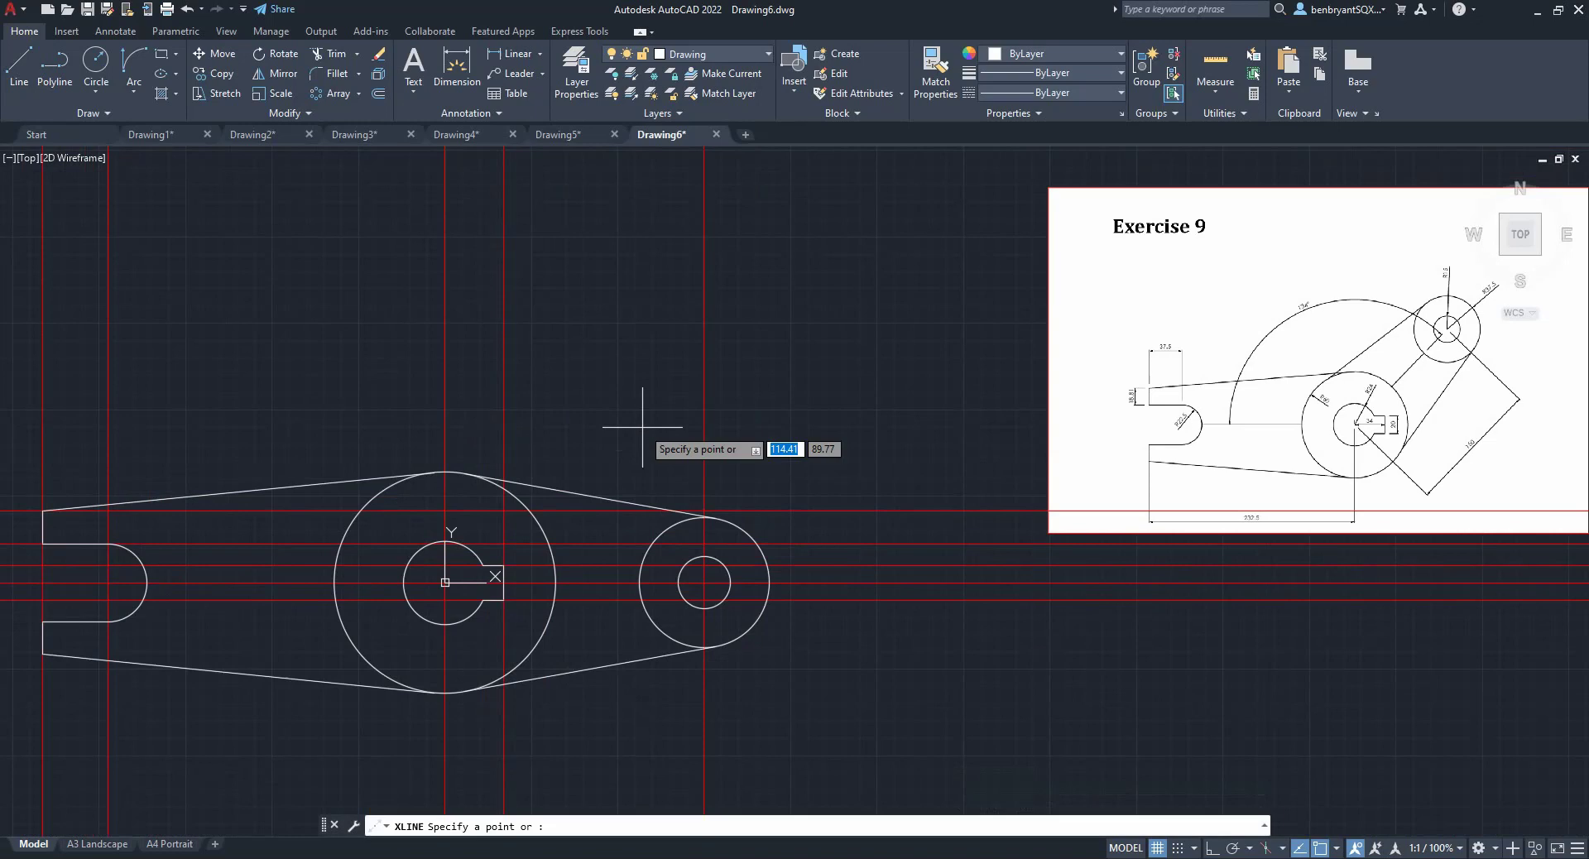
pyautogui.write('0,0')
pyautogui.press('Return')
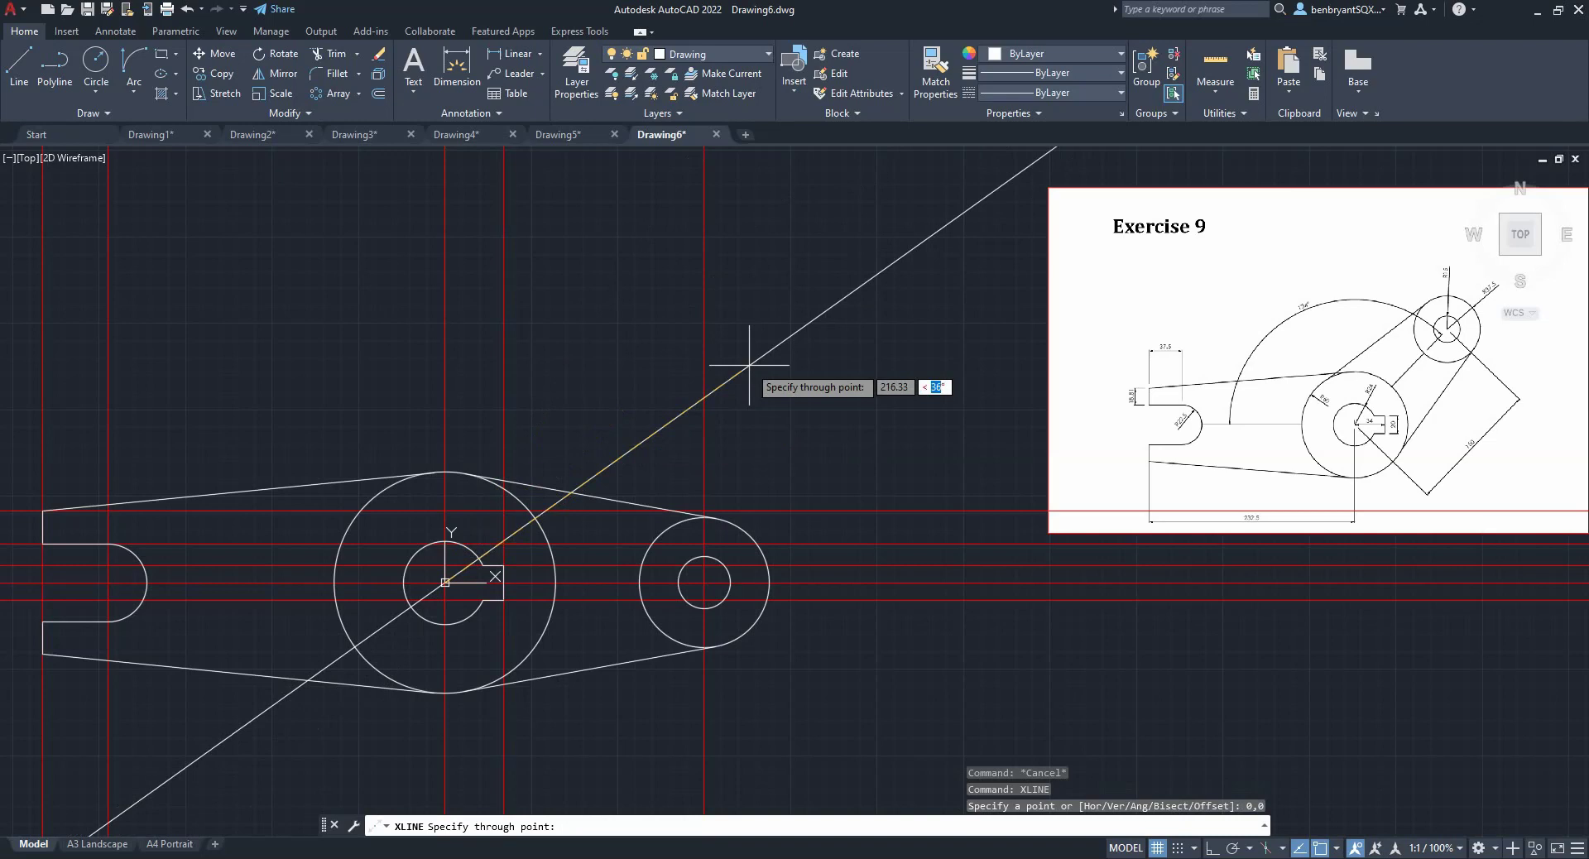
pyautogui.press('Return')
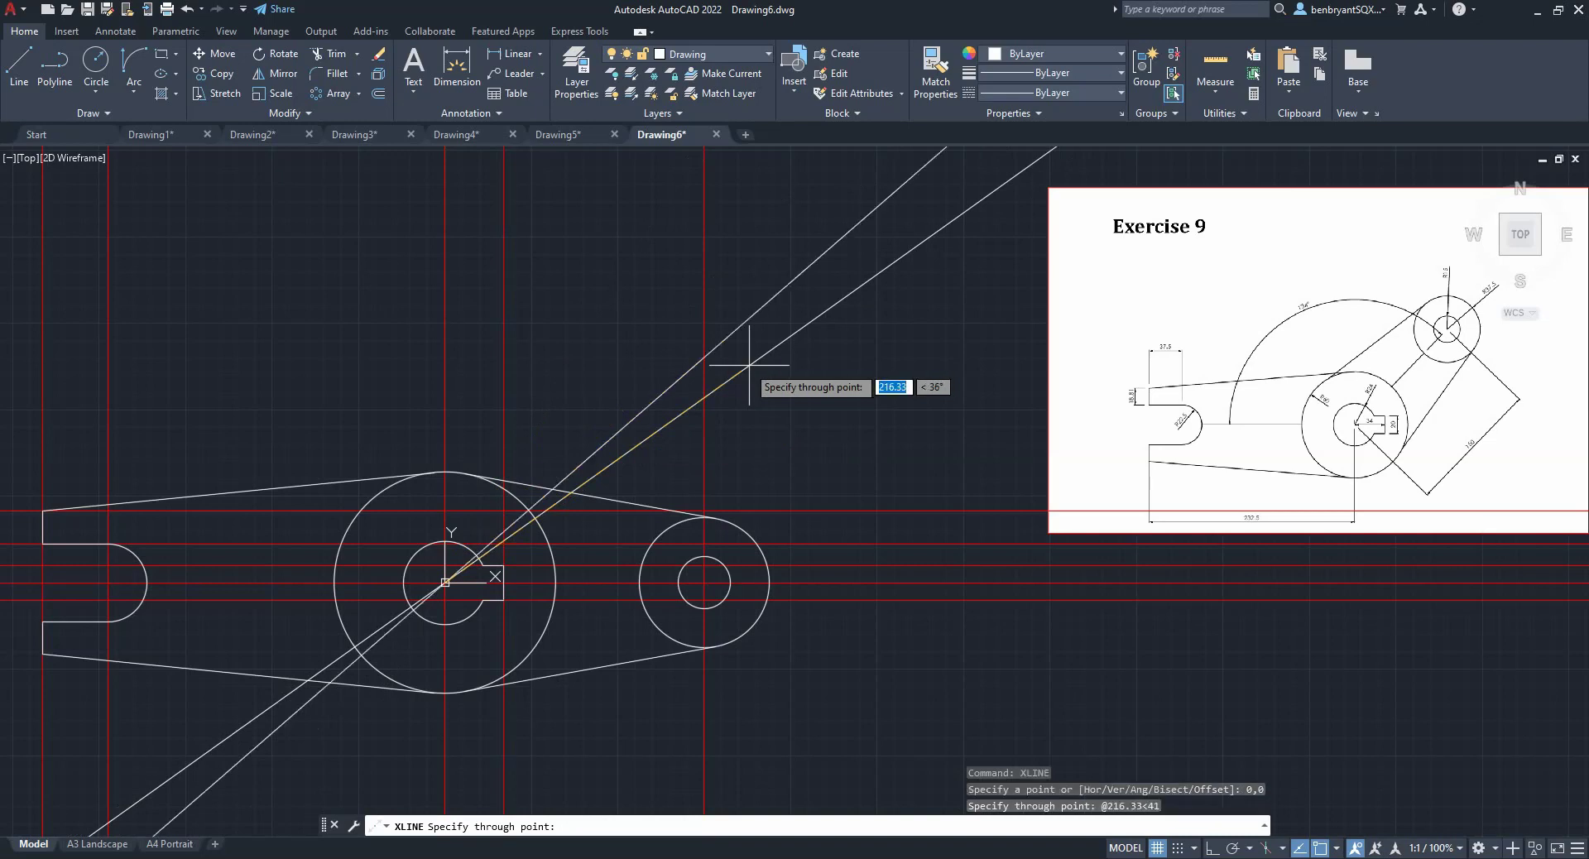
pyautogui.press('Escape')
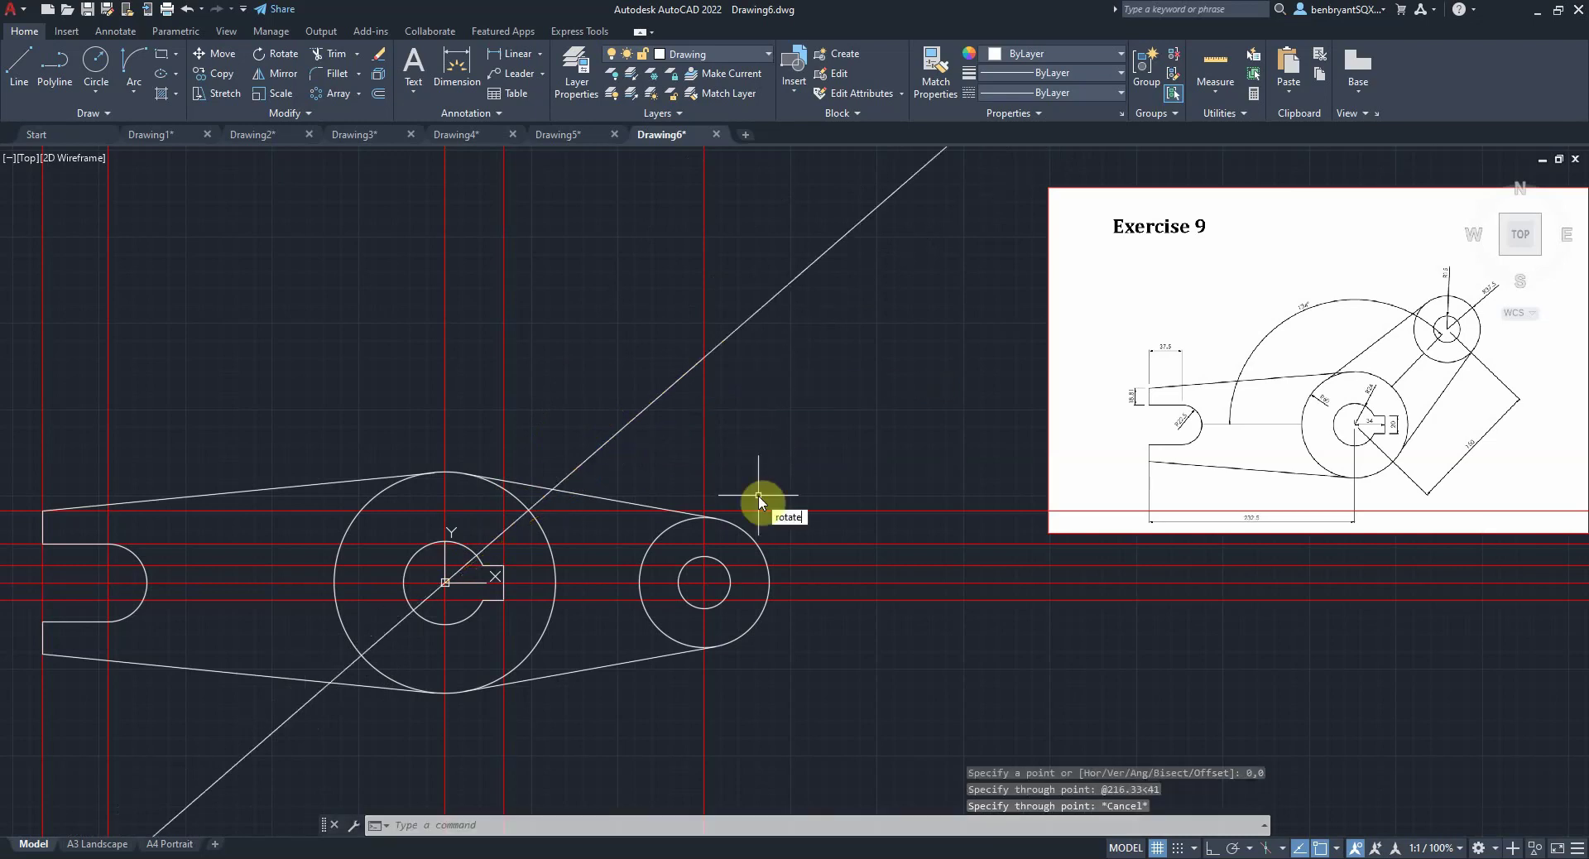
# - Rotate the right arm's two end circles and two edge lines about 0,0 onto the inclined construction line
pyautogui.press('Return')
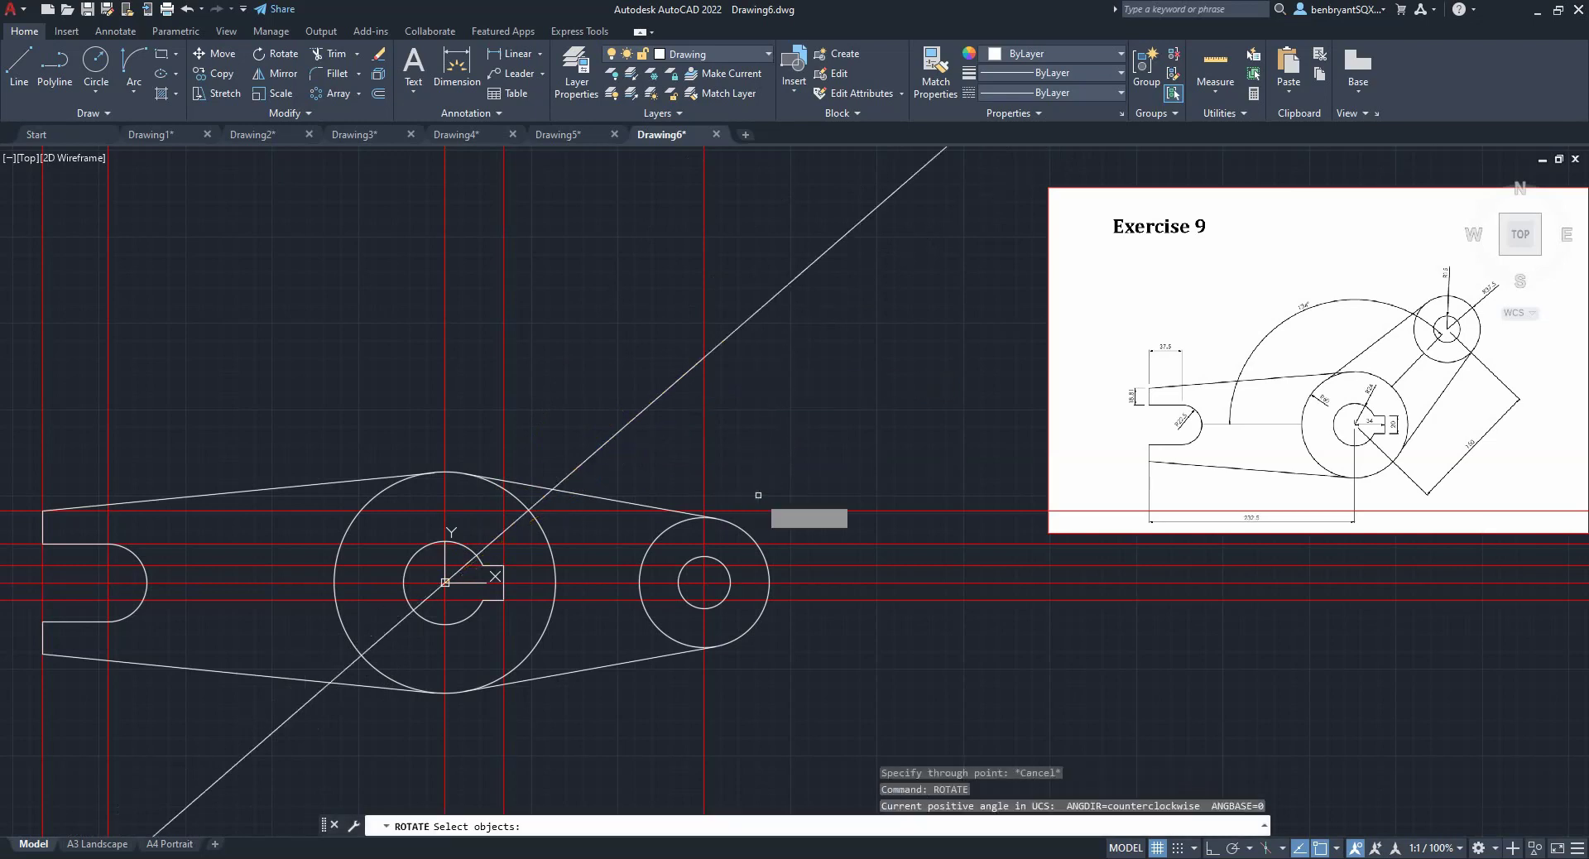
pyautogui.click(624, 477)
pyautogui.click(809, 663)
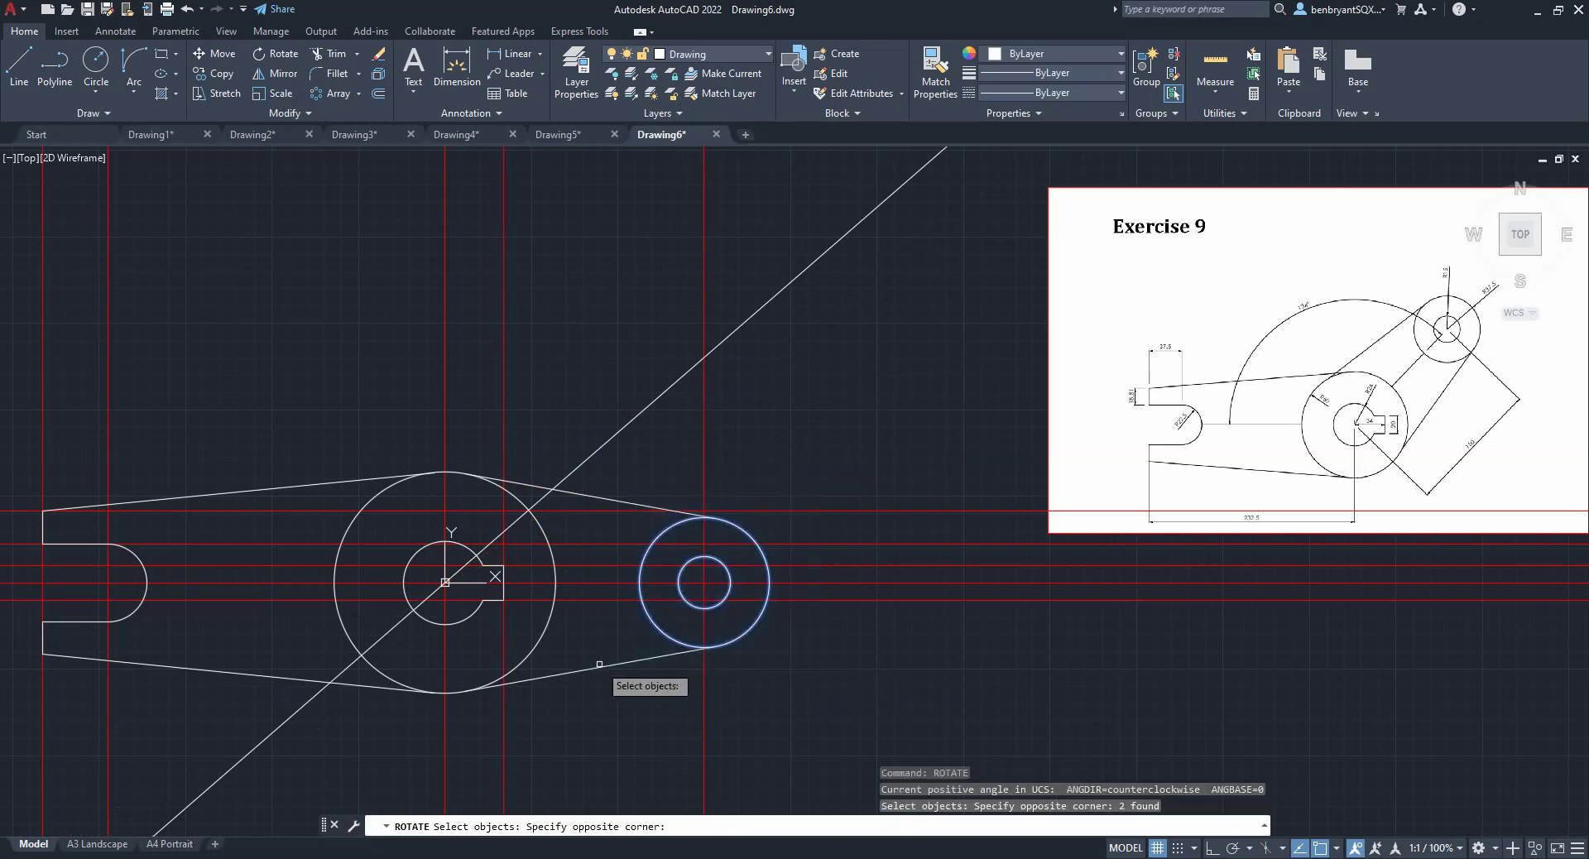
pyautogui.moveTo(599, 670); pyautogui.dragTo(600, 669)
pyautogui.click(601, 667)
pyautogui.click(590, 496)
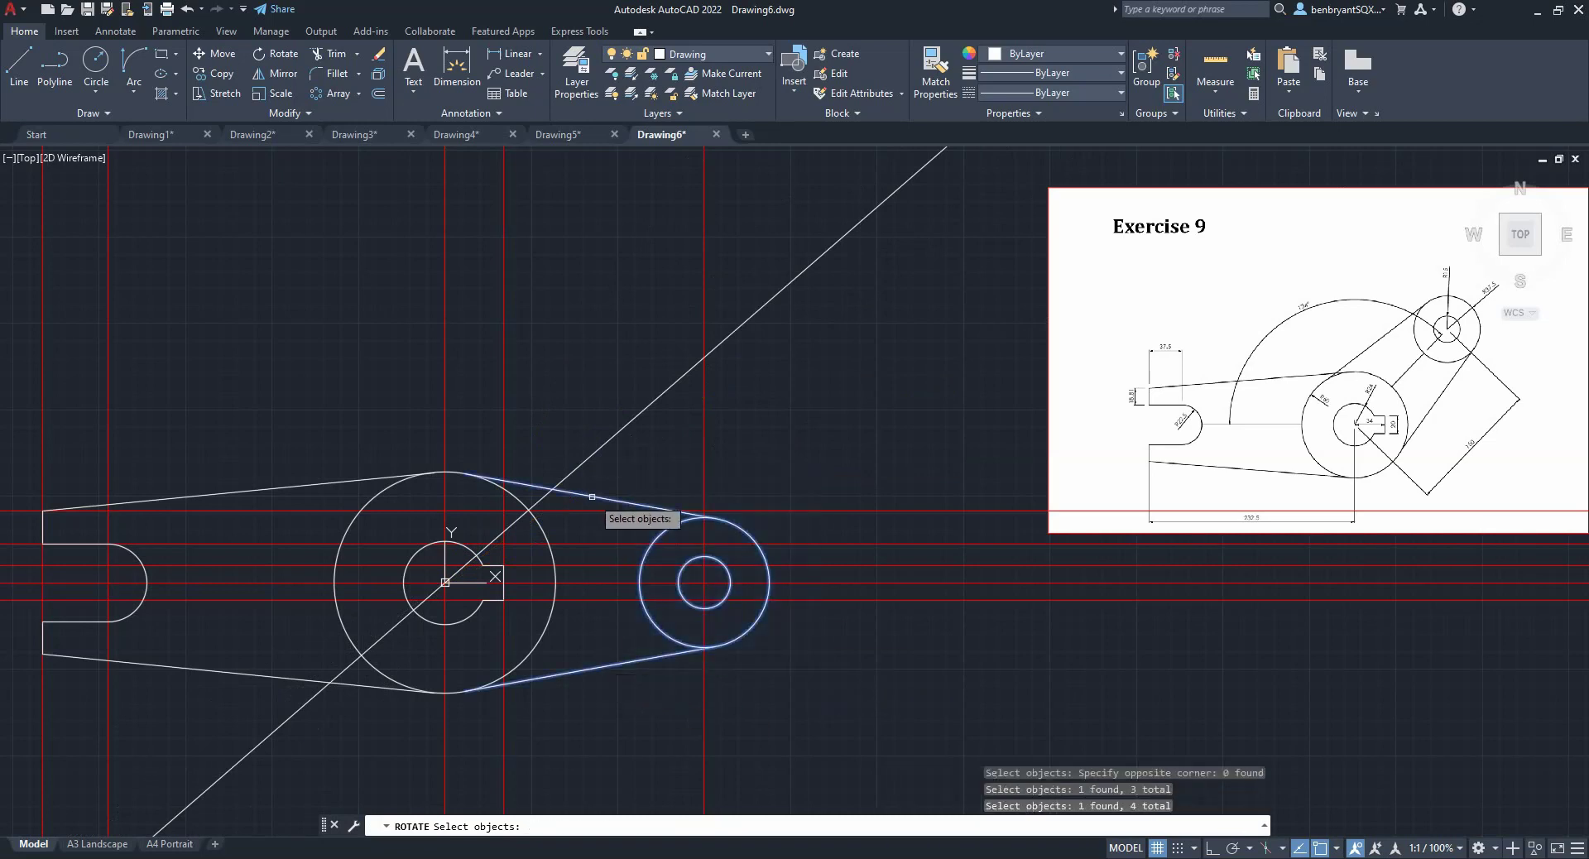
pyautogui.press('Return')
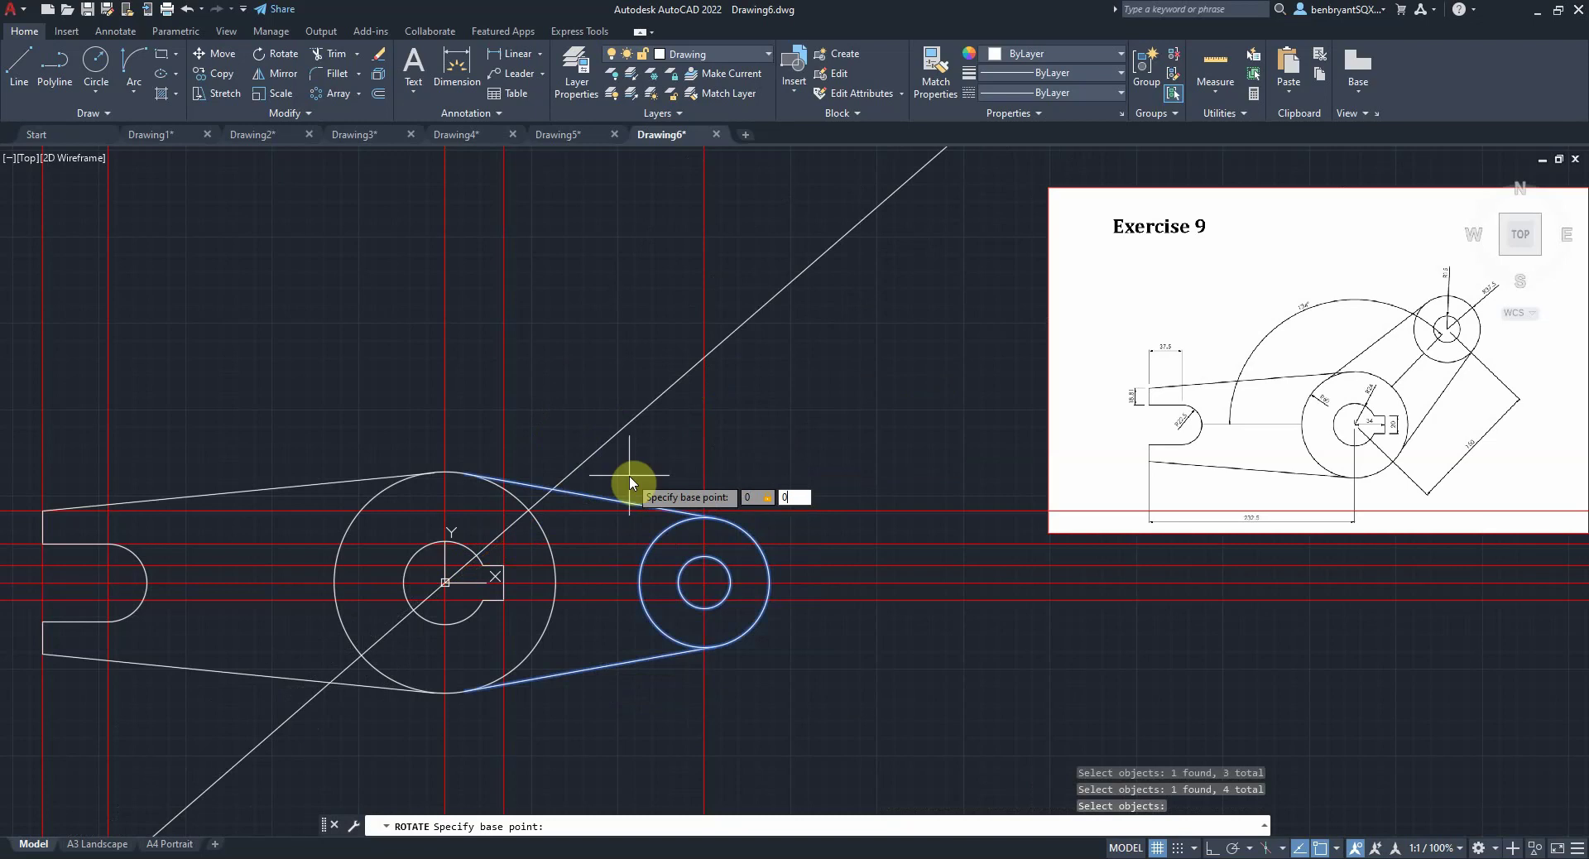
pyautogui.write('0,0')
pyautogui.press('Return')
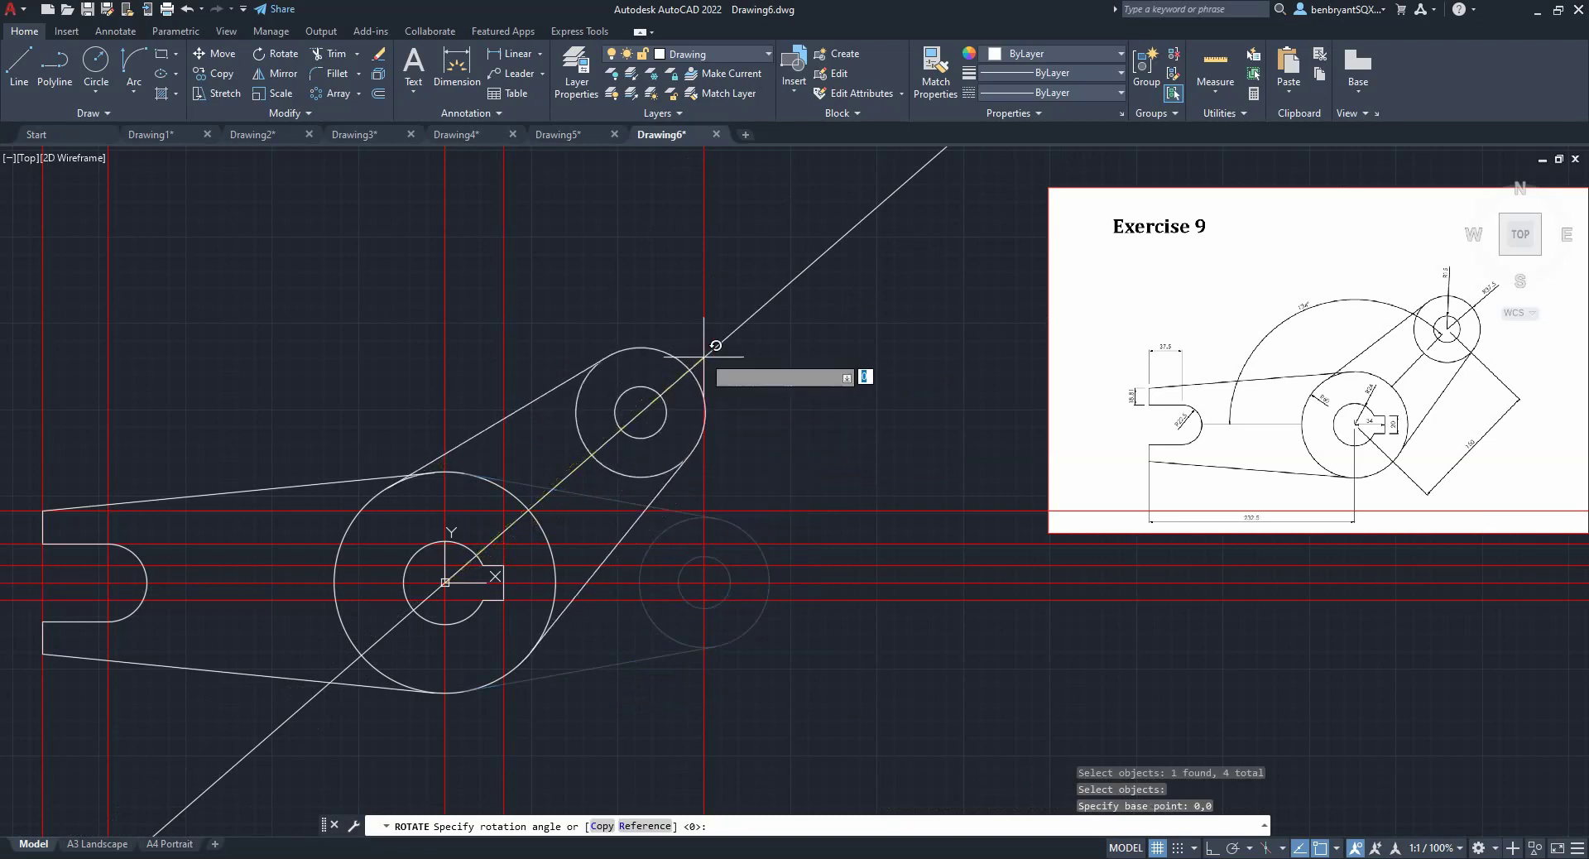
pyautogui.click(703, 355)
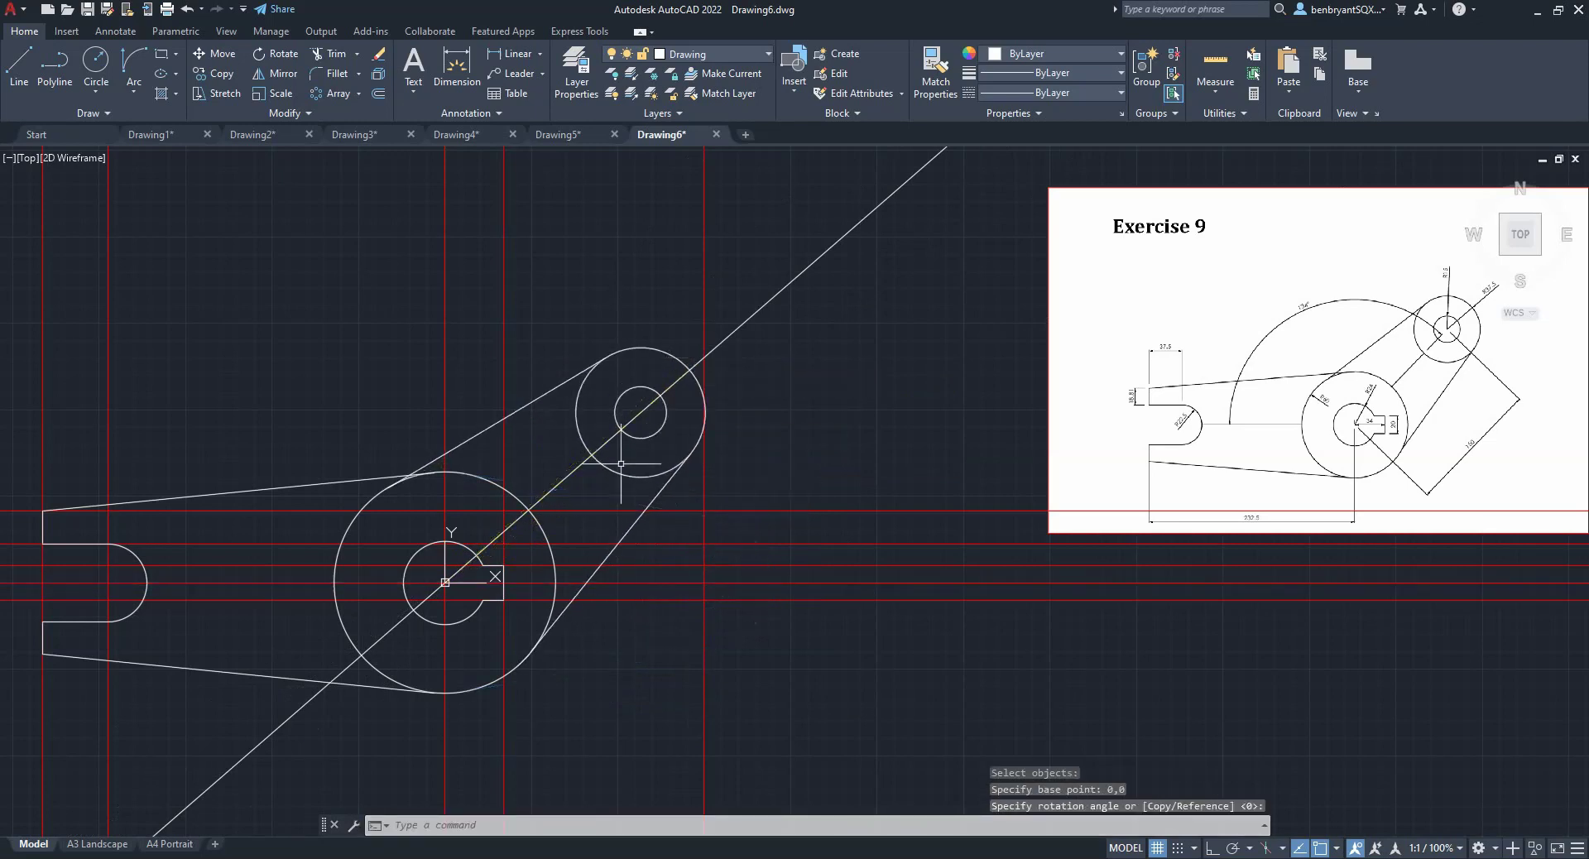
# - Move the inclined construction line to the Construction layer
pyautogui.click(571, 469)
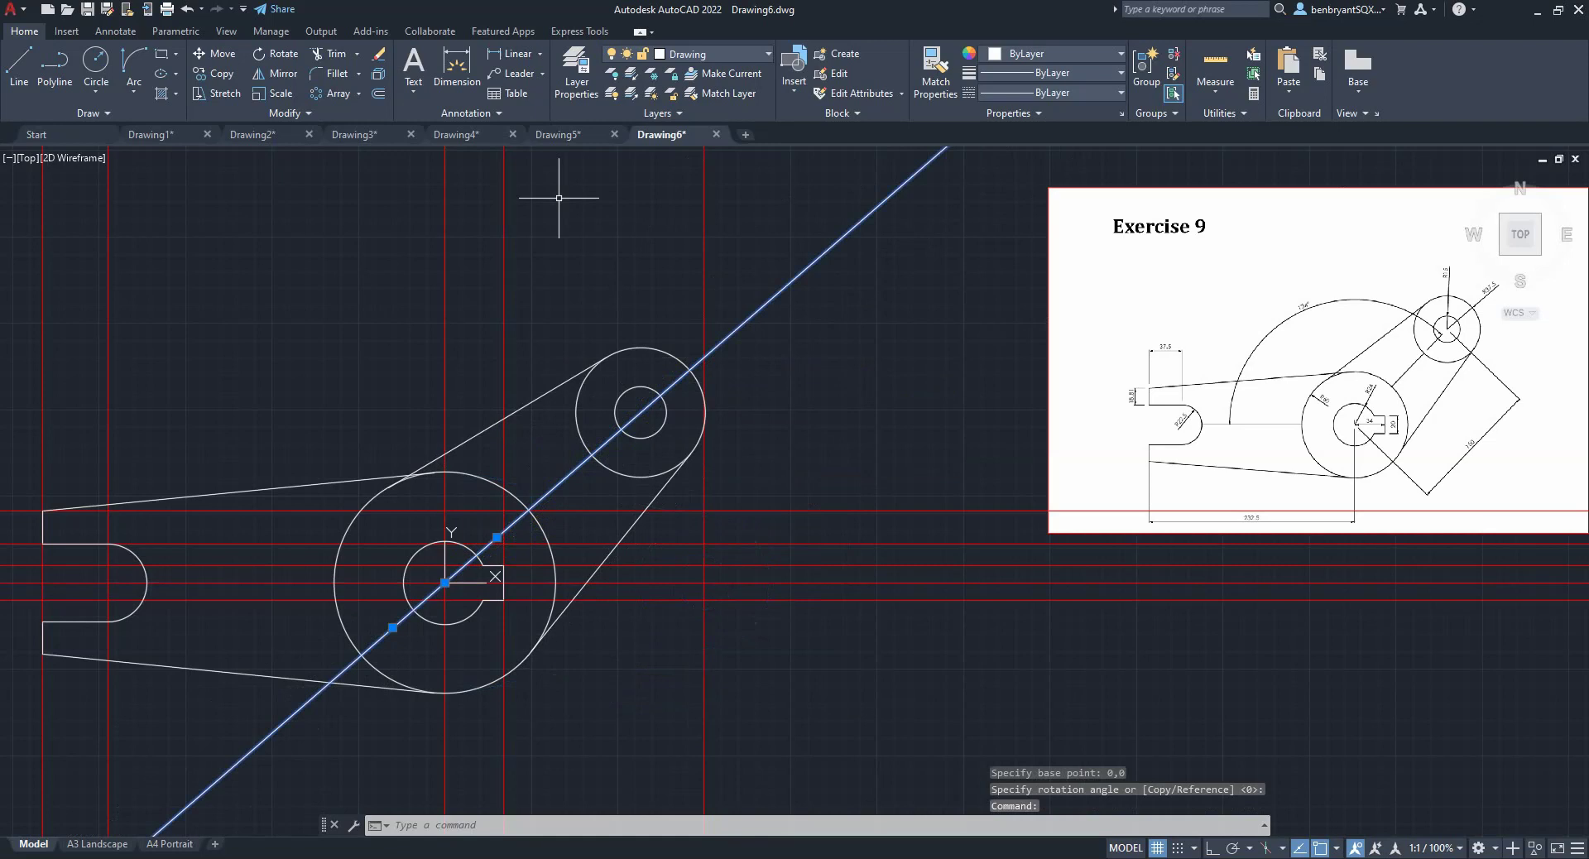
pyautogui.click(712, 53)
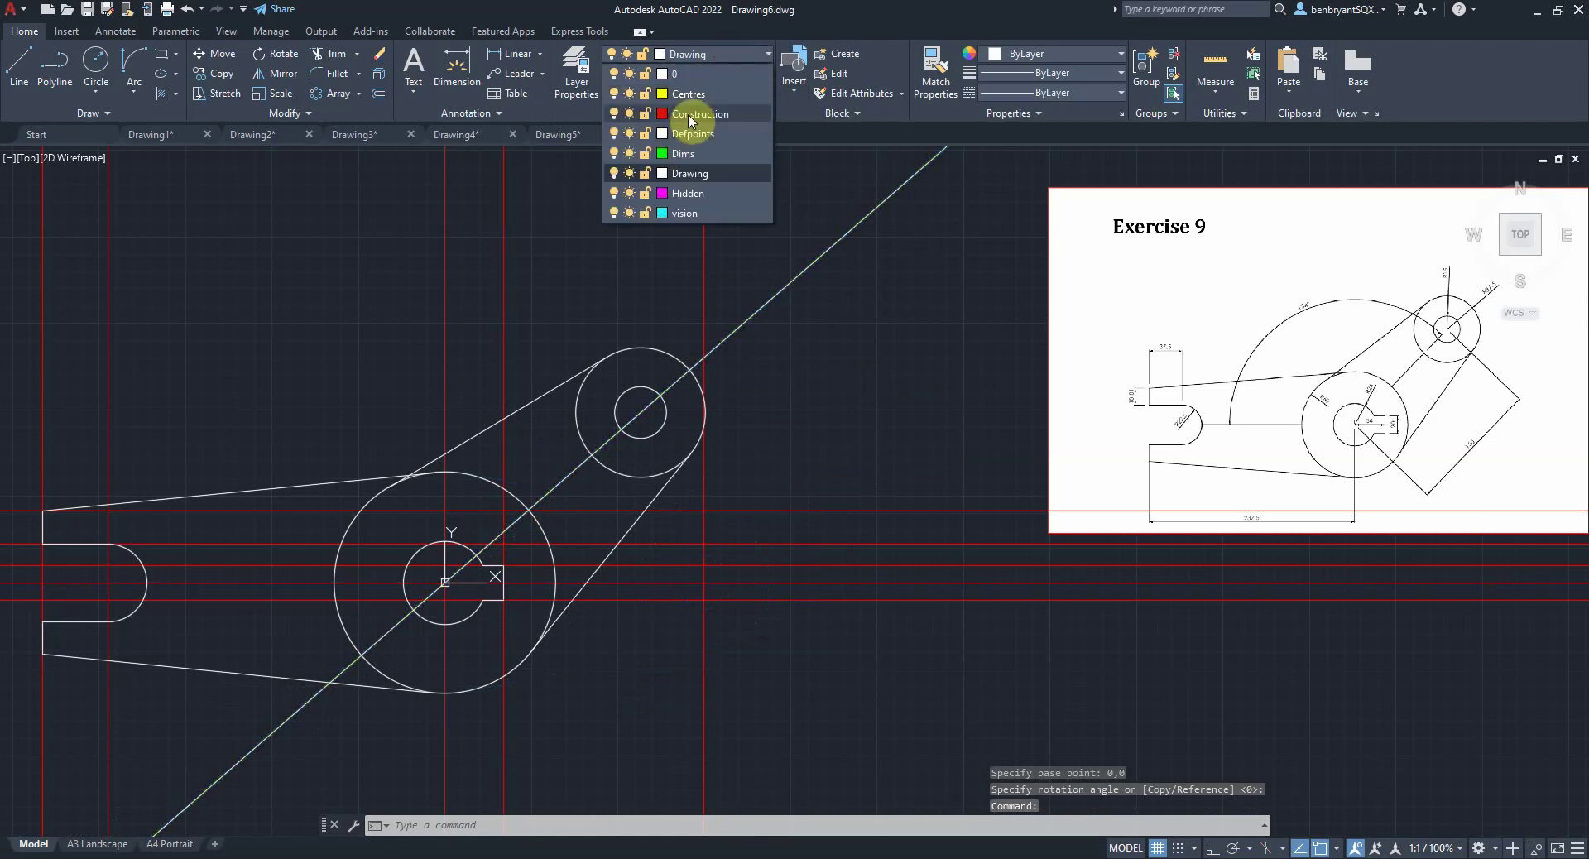
pyautogui.click(698, 128)
pyautogui.press('Escape')
pyautogui.press('Escape')
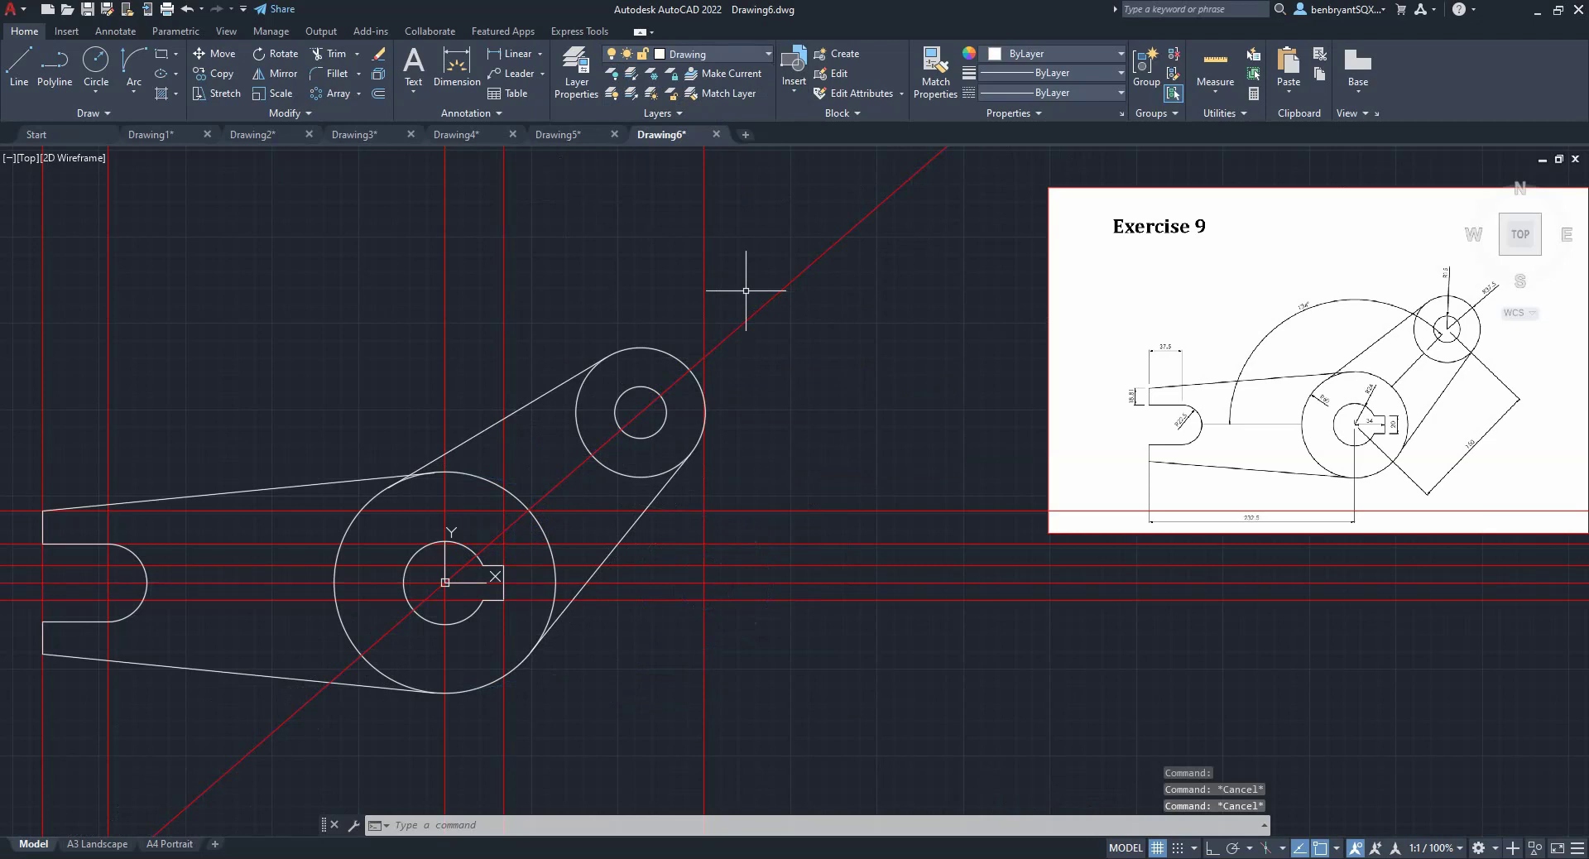
# - Turn off the Construction layer to hide the construction lines
pyautogui.click(686, 54)
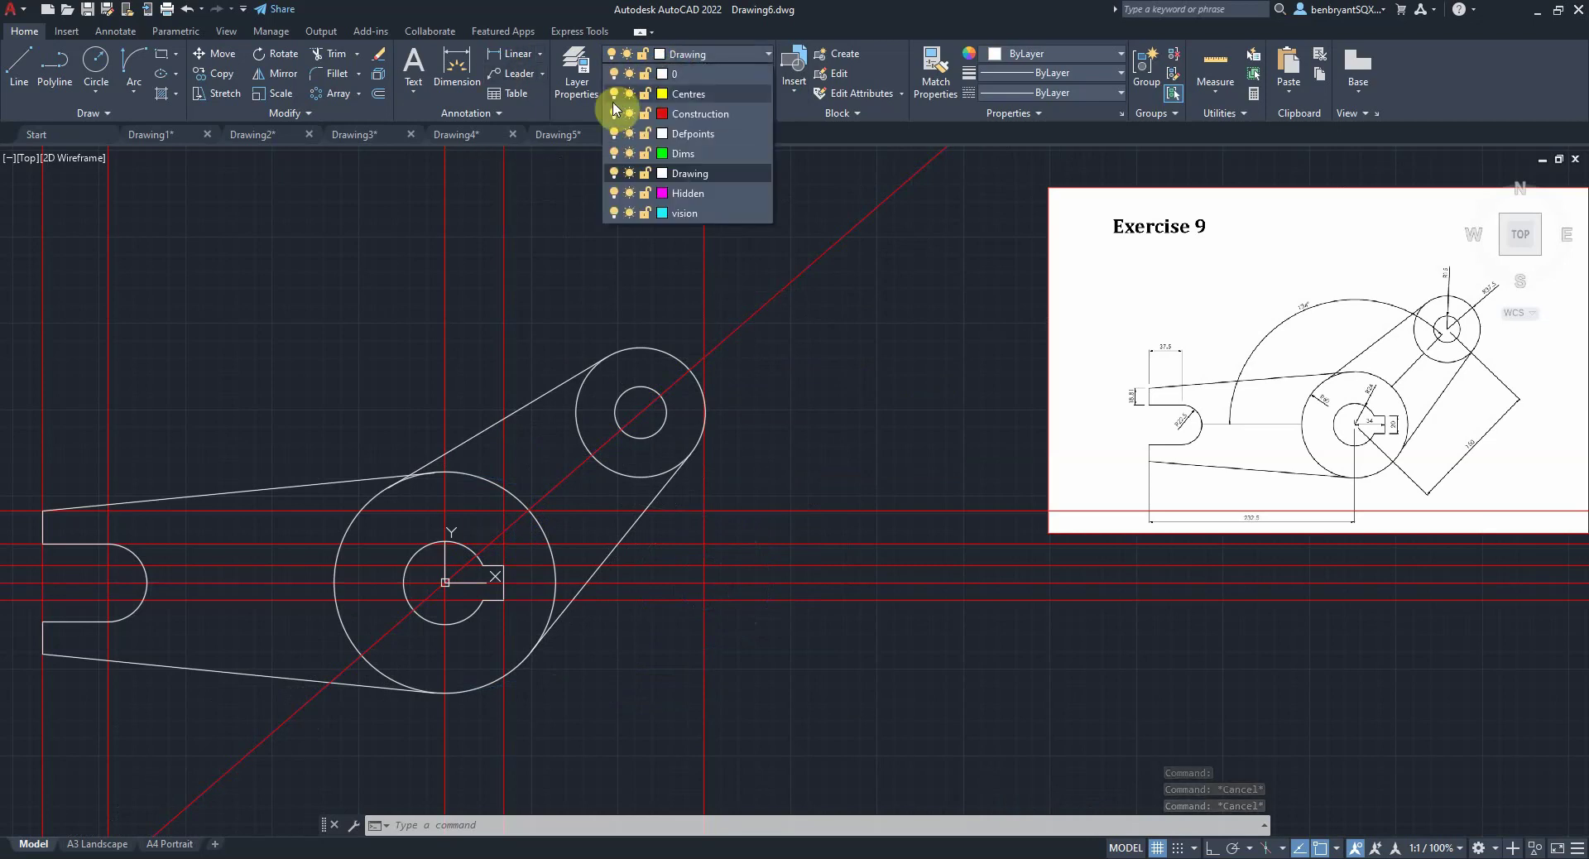
pyautogui.click(614, 116)
pyautogui.click(631, 439)
# - Draw a horizontal line from the midpoint of the fork slot's arc to the hub circle's left quadrant
pyautogui.moveTo(831, 550); pyautogui.dragTo(1265, 509, button='middle')
pyautogui.click(13, 55)
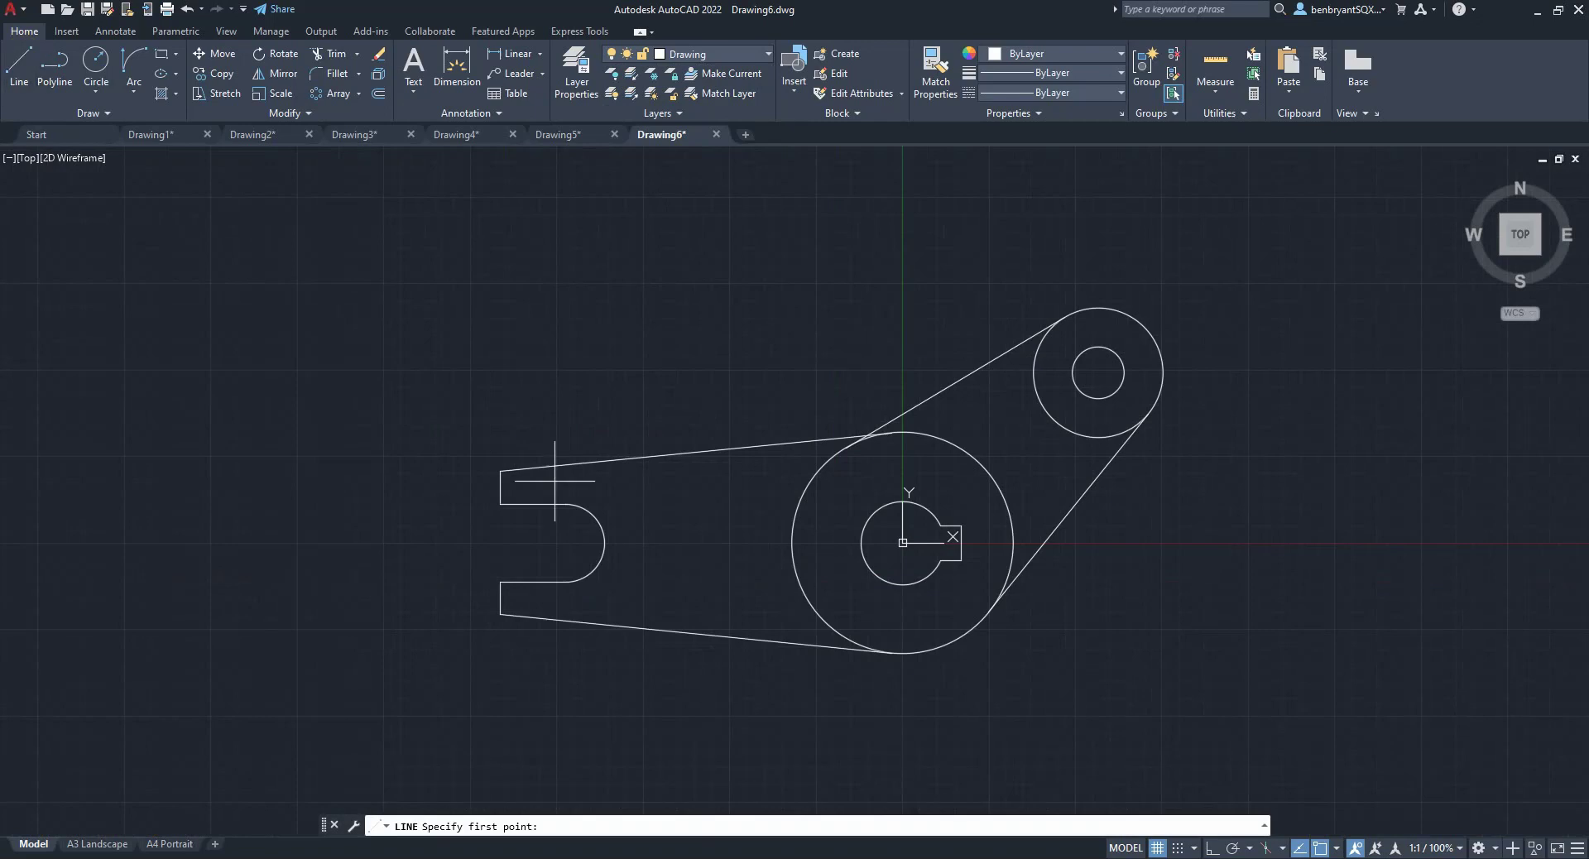
pyautogui.click(605, 543)
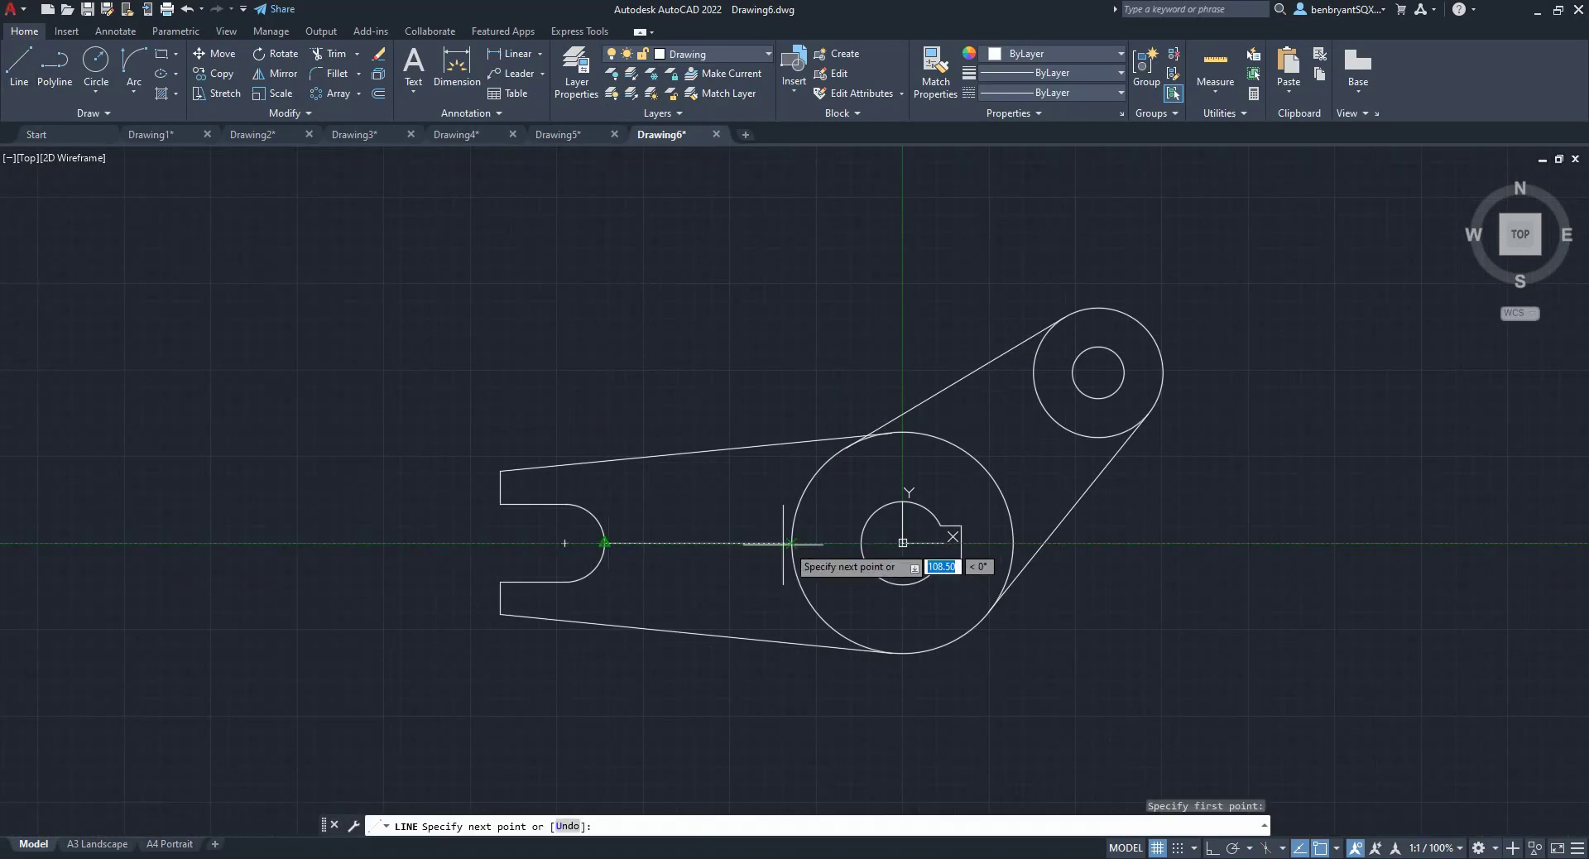
pyautogui.click(792, 542)
pyautogui.press('Return')
# - Draw a line from the hub circle's centre to the centre of the angled arm's end circles
pyautogui.press('Return')
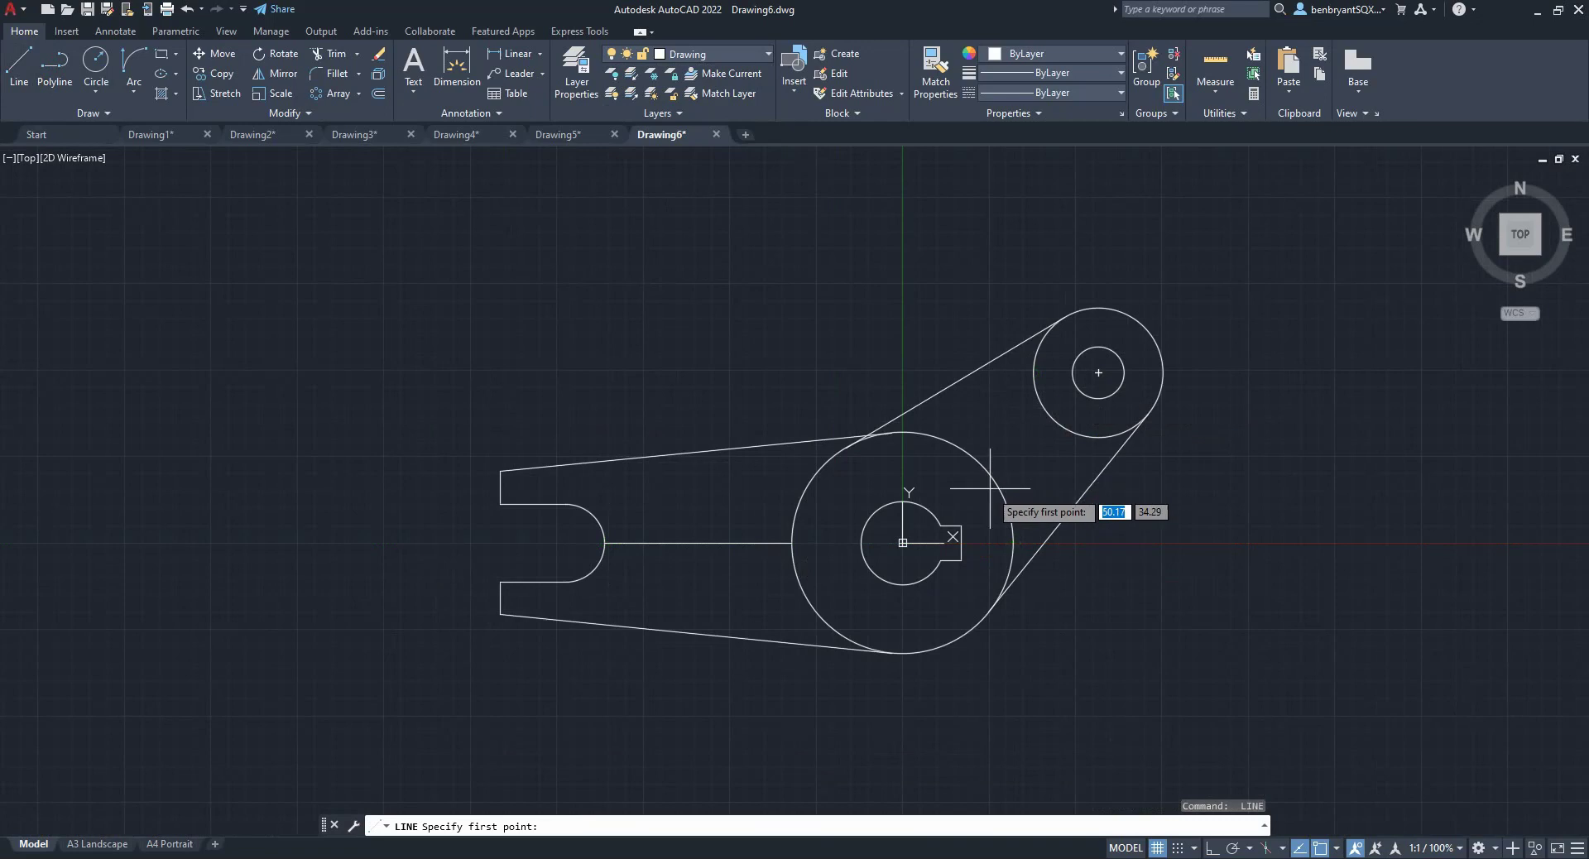
pyautogui.click(903, 542)
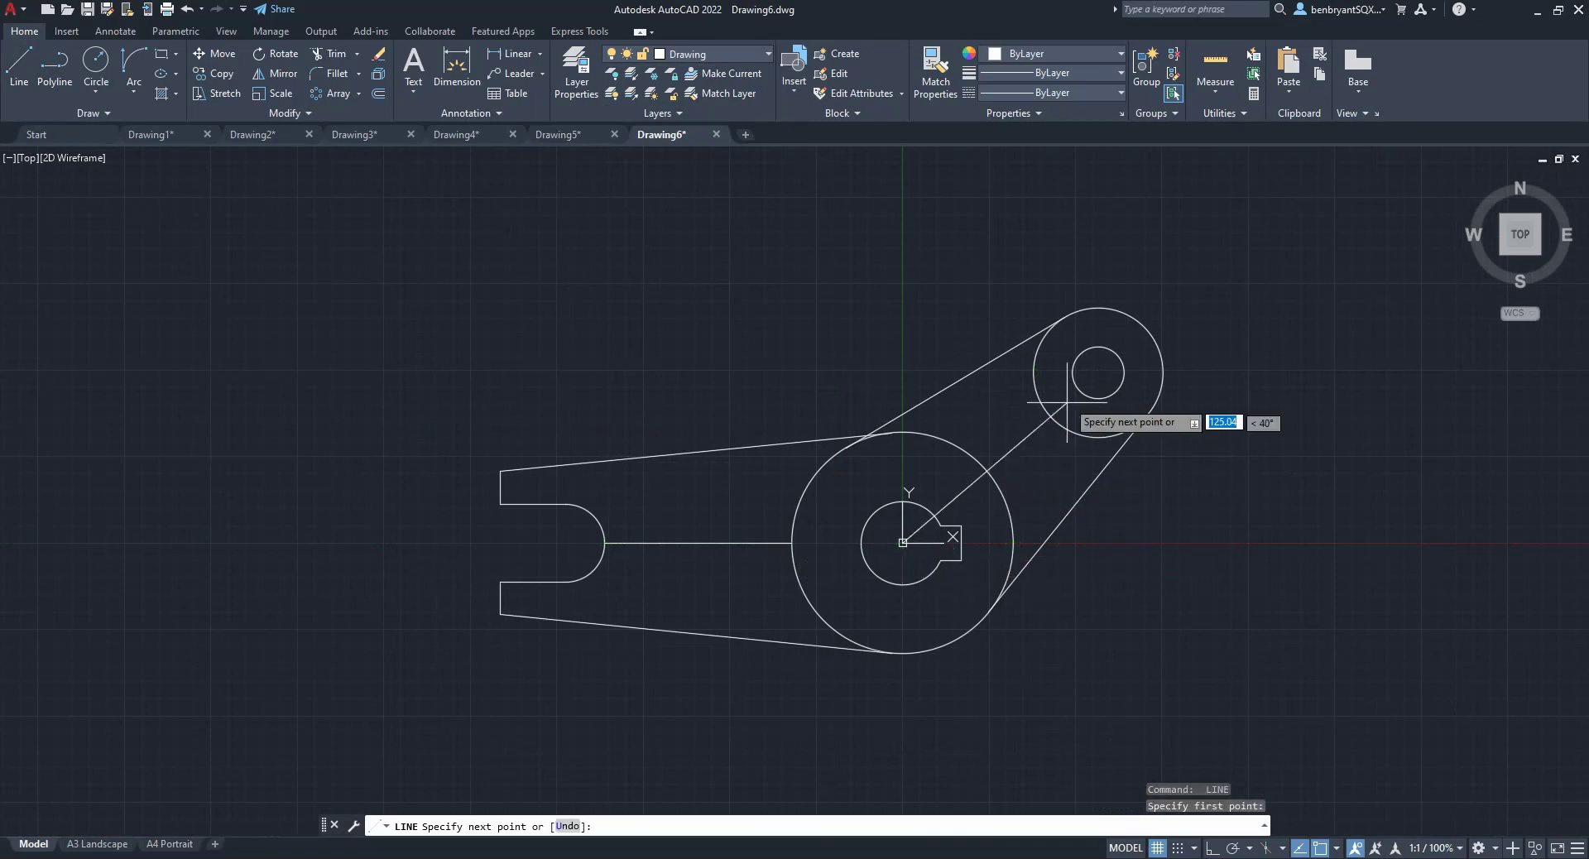
pyautogui.click(1098, 372)
pyautogui.press('Escape')
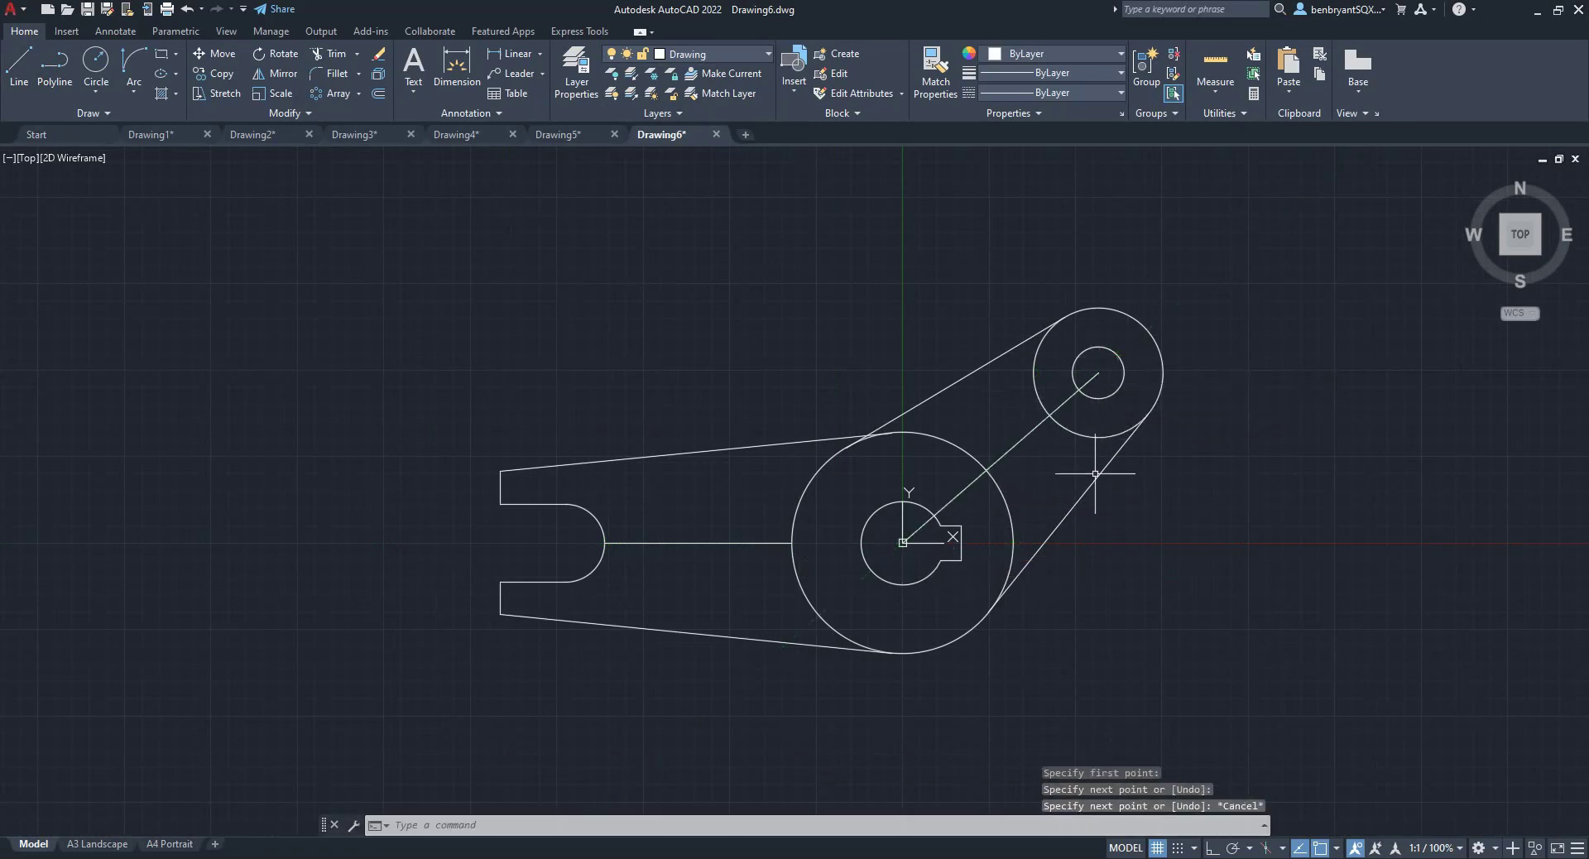
# - Trim the angled arm's centre line inside the hub circle and inside the outer end circle
pyautogui.write('tr')
pyautogui.press('Return')
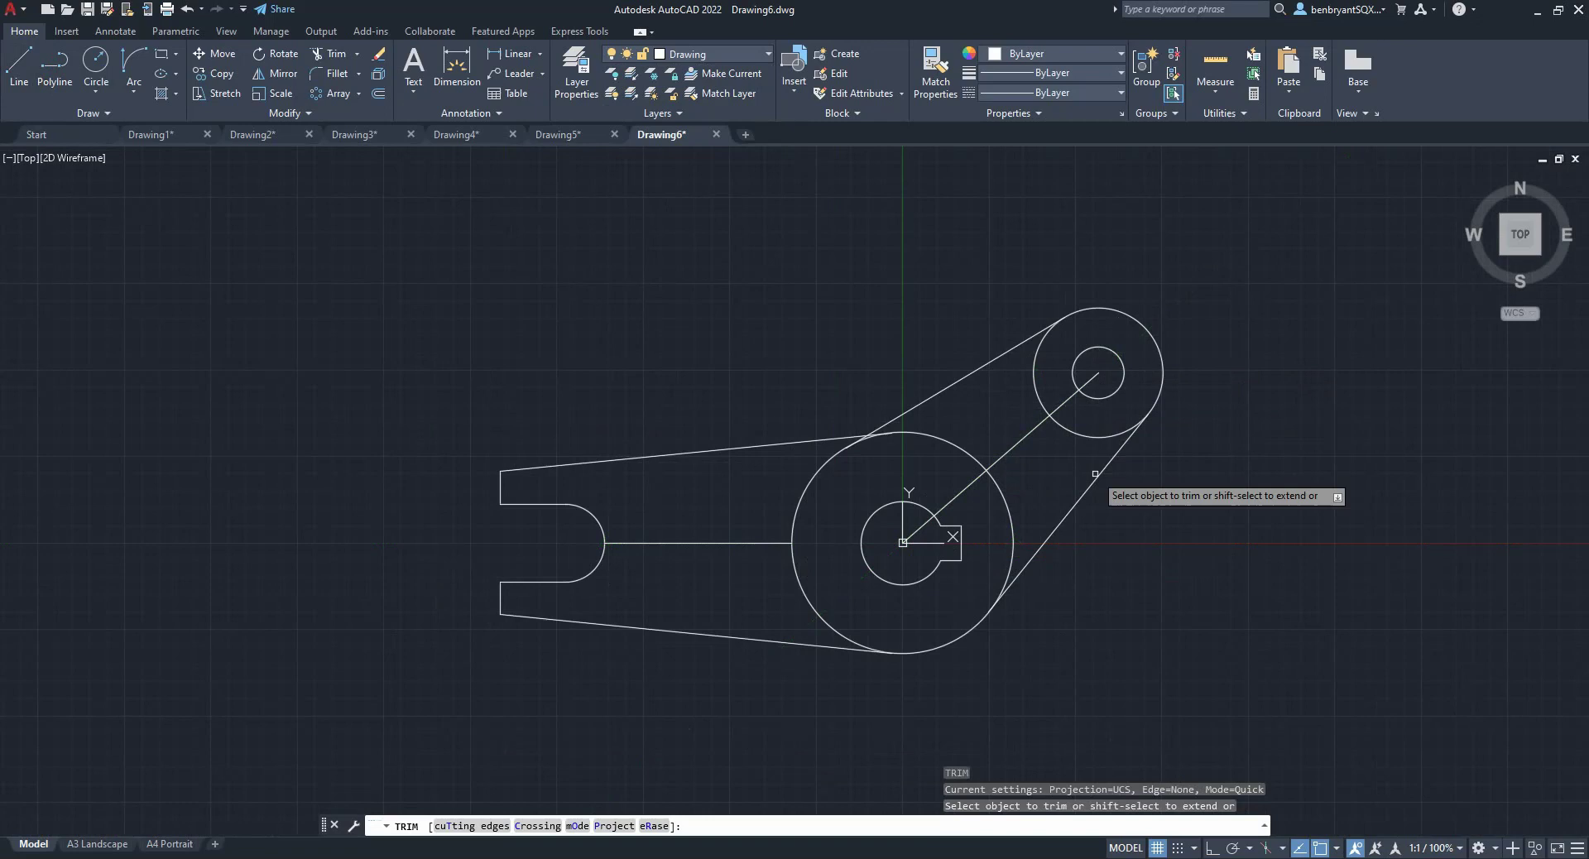
pyautogui.click(915, 515)
pyautogui.click(918, 538)
pyautogui.press('Return')
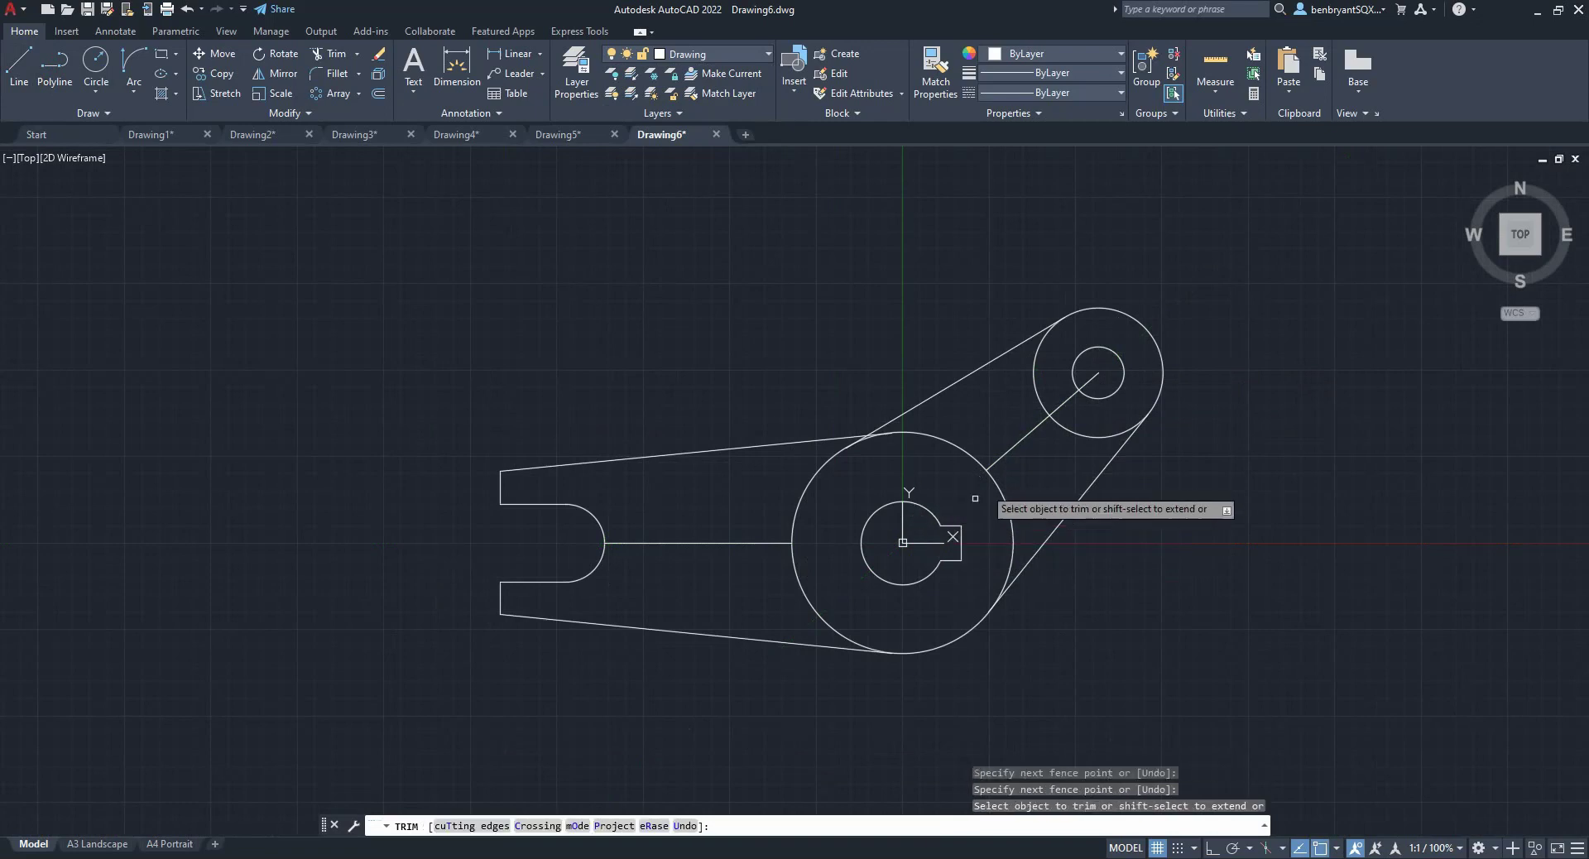
pyautogui.click(1055, 389)
pyautogui.click(1090, 387)
pyautogui.press('Return')
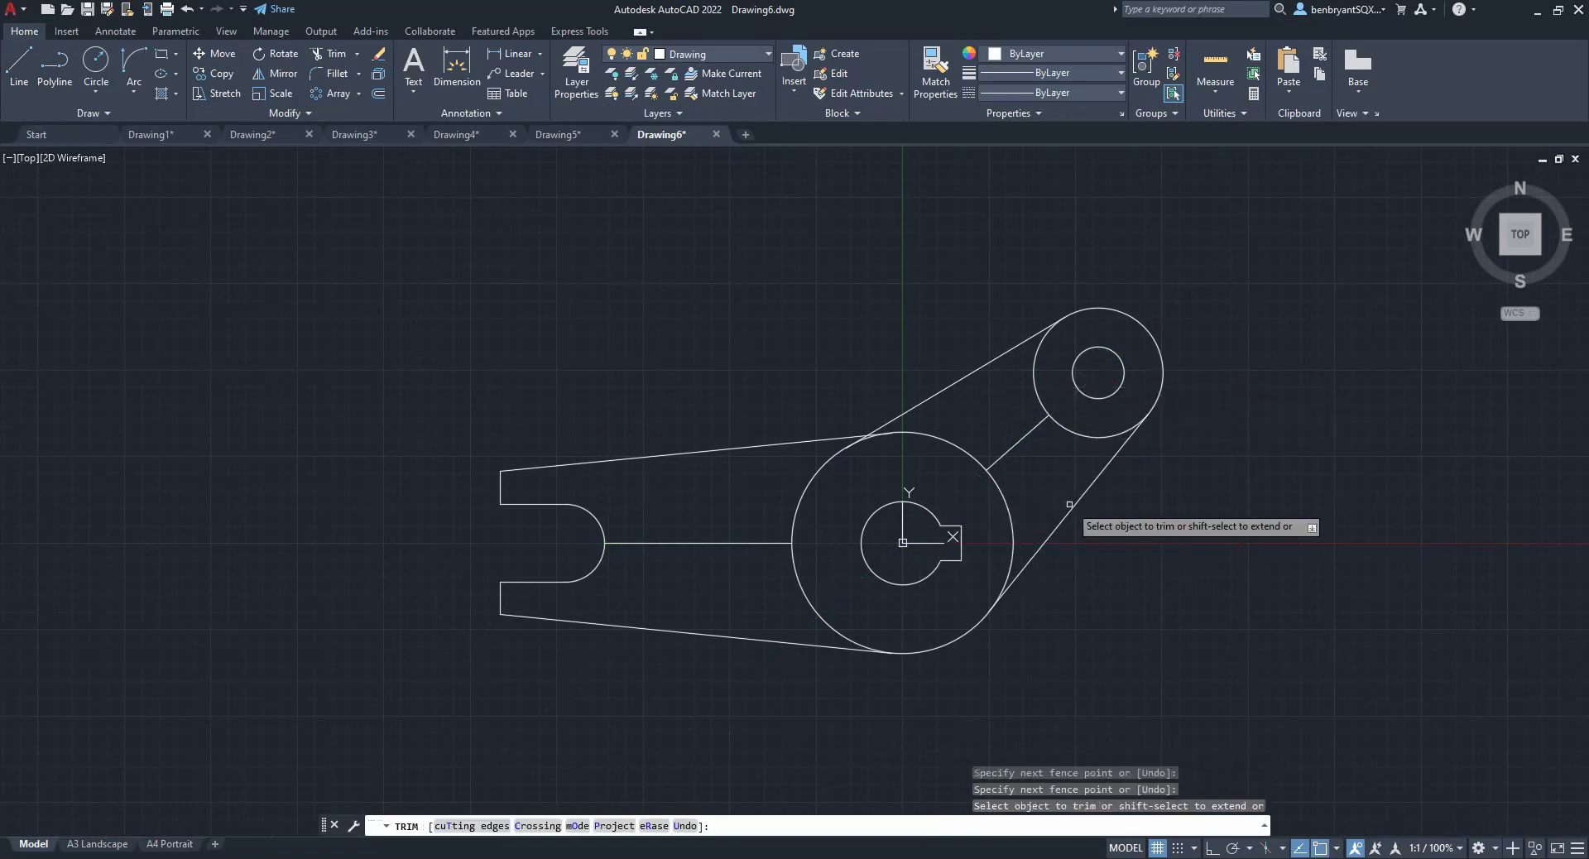
pyautogui.press('Escape')
pyautogui.scroll(-2, 1233, 535)
pyautogui.moveTo(1143, 531); pyautogui.dragTo(769, 504, button='middle')
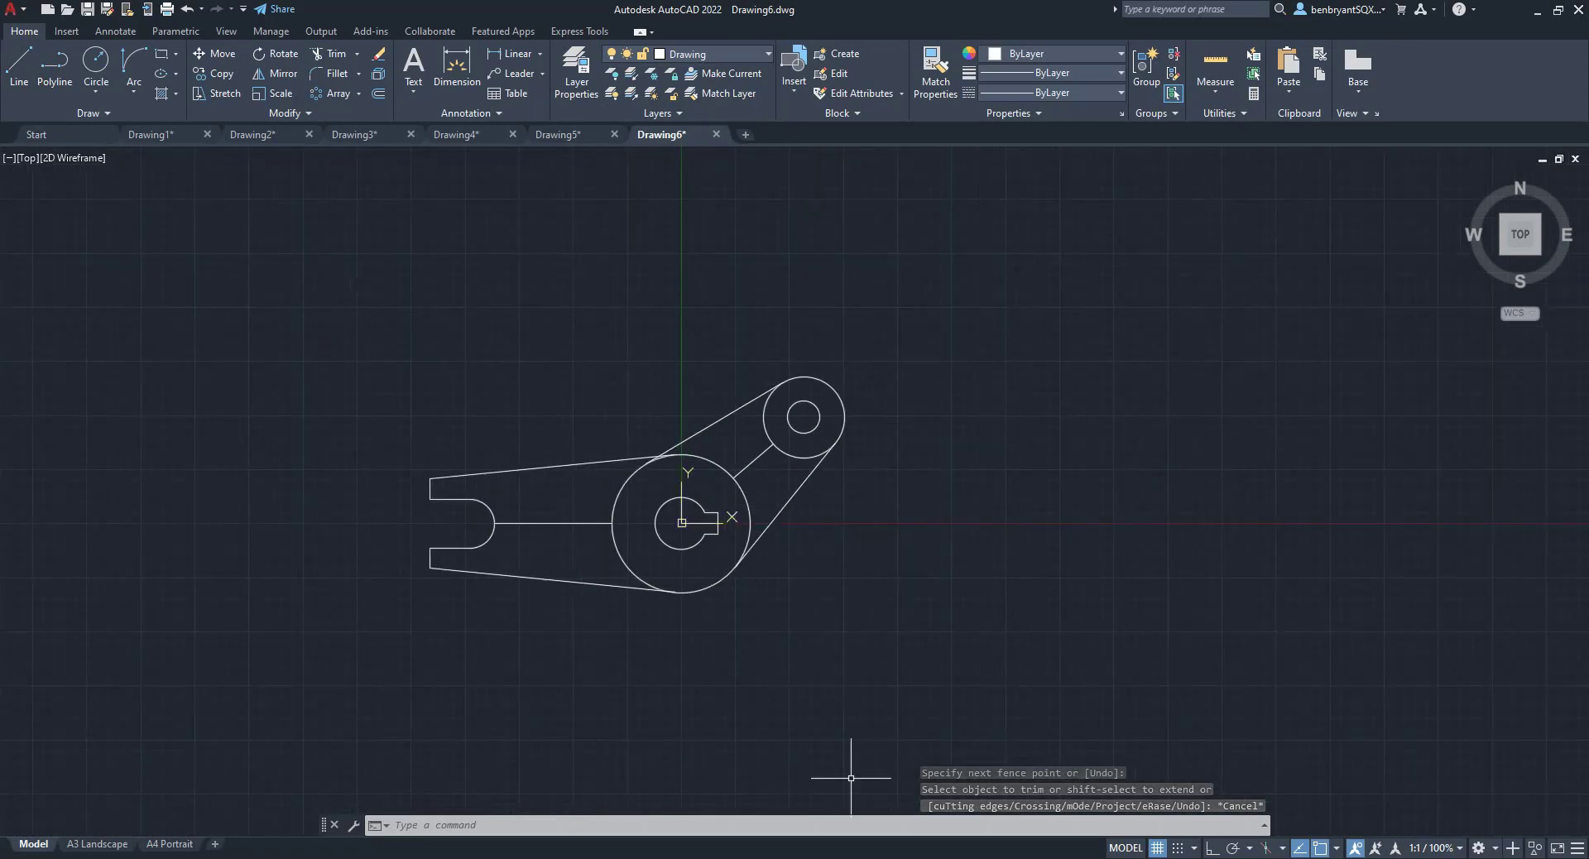